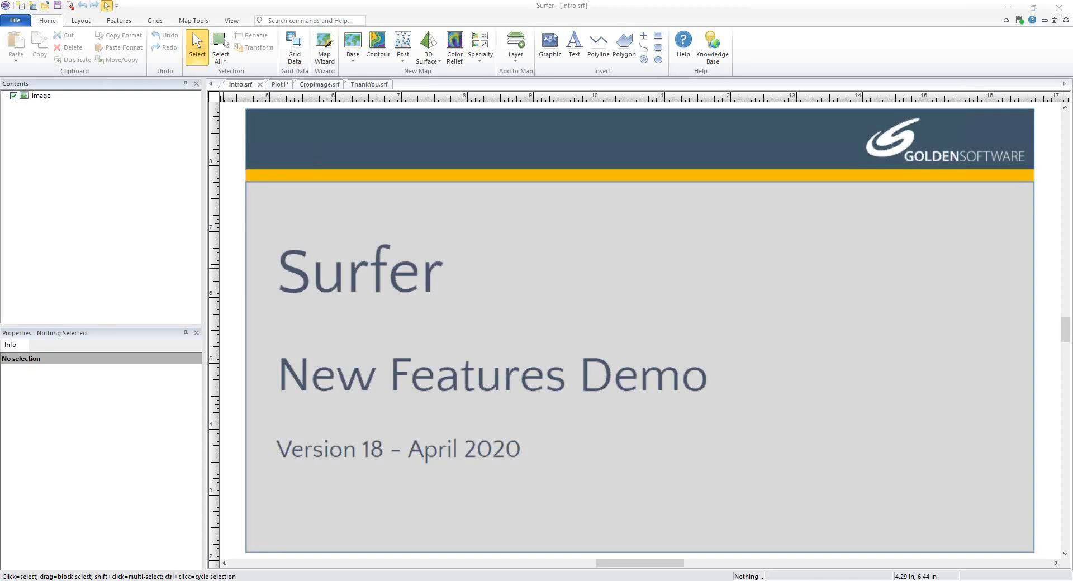
Switch from Intro.srf to the empty Plot1 document.
left_click(281, 84)
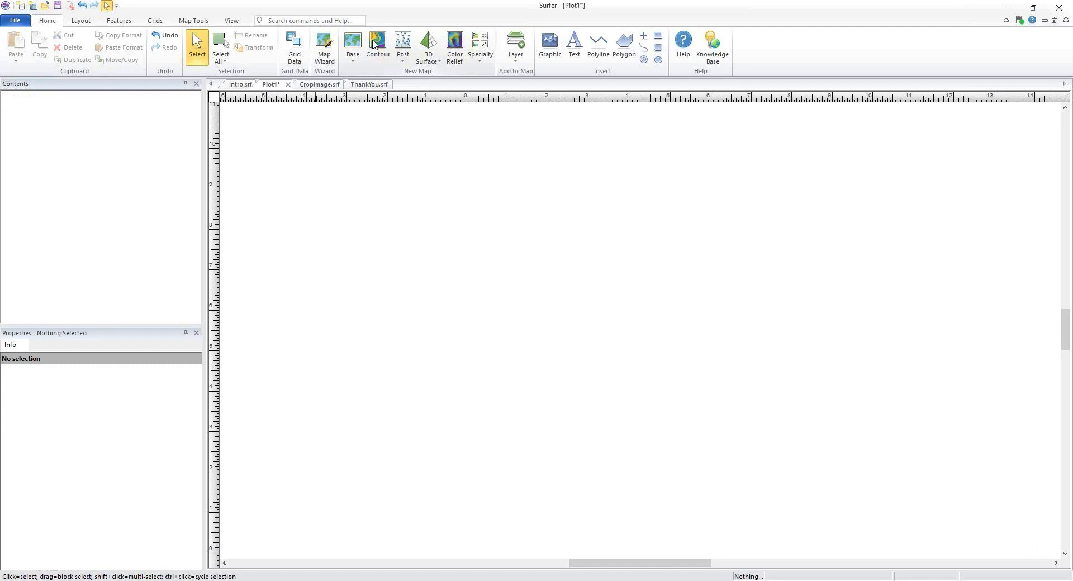
Create contour maps from Colorado.grd, Utah.grd and Wyoming.grd, leaving out the Hawaii topo grid.
left_click(374, 44)
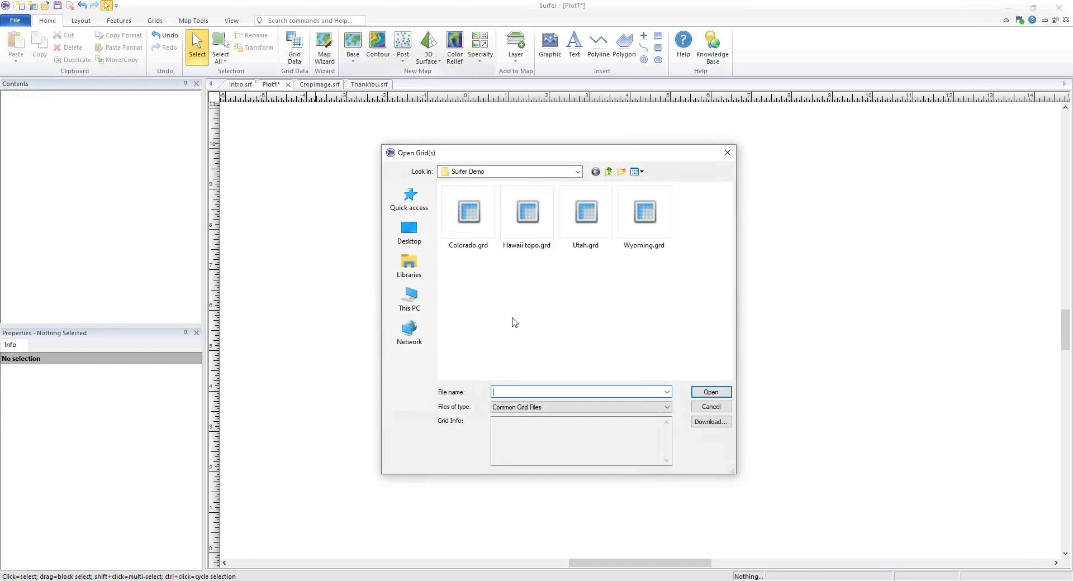
left_click(466, 237)
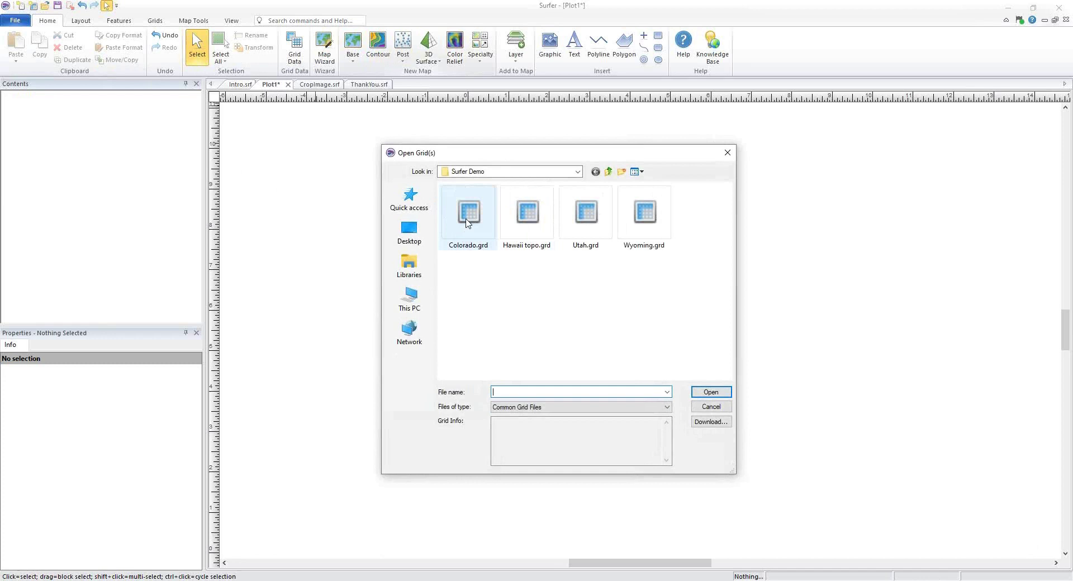
left_click(643, 220, "shift")
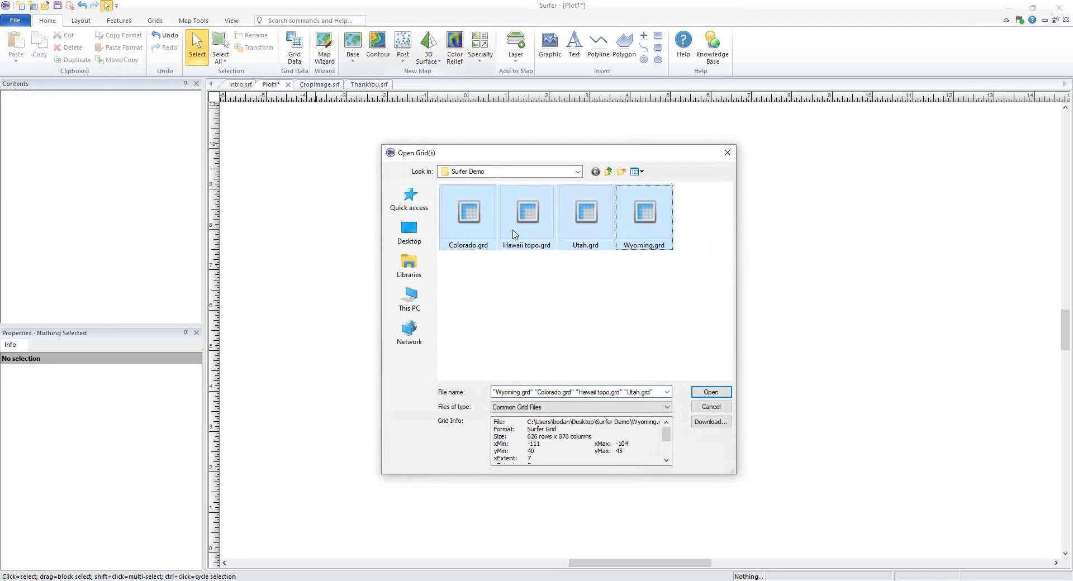
left_click(514, 232, "ctrl")
left_click(710, 393)
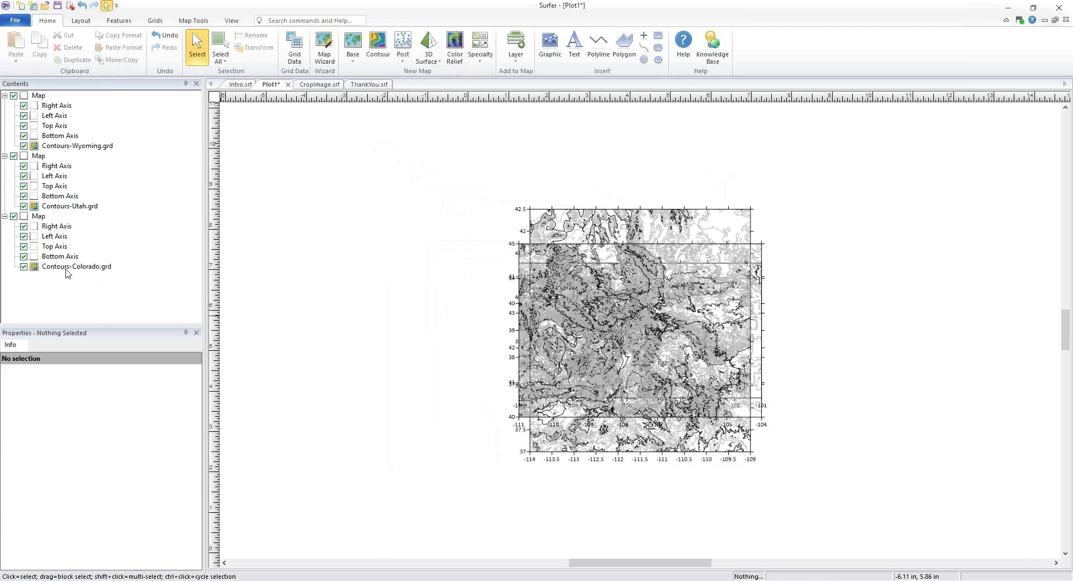
Overlay the Colorado, Utah and Wyoming contour maps into one map and zoom to fit.
left_click(38, 217)
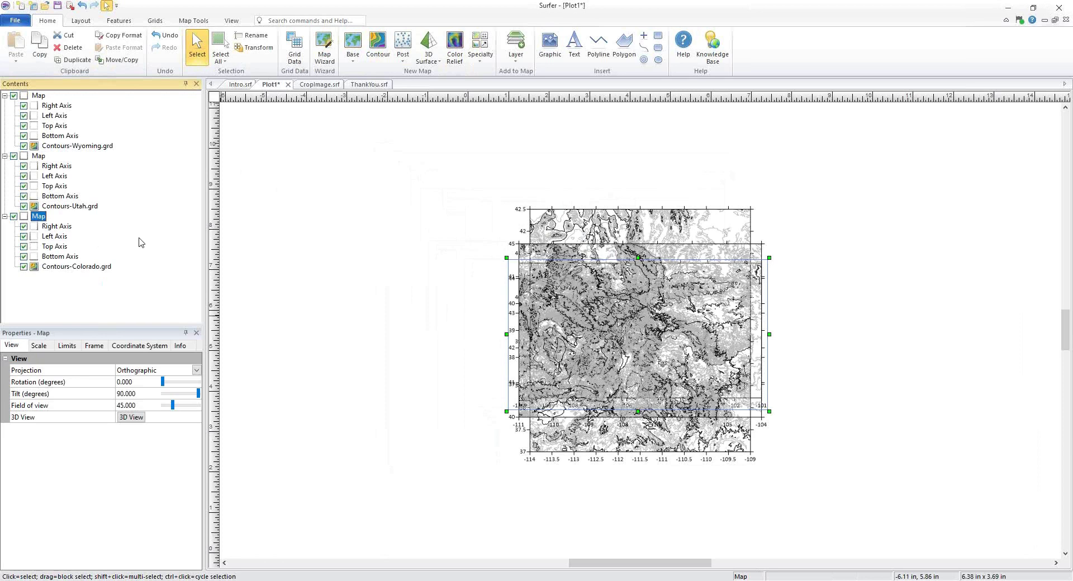
left_click(39, 96, "shift")
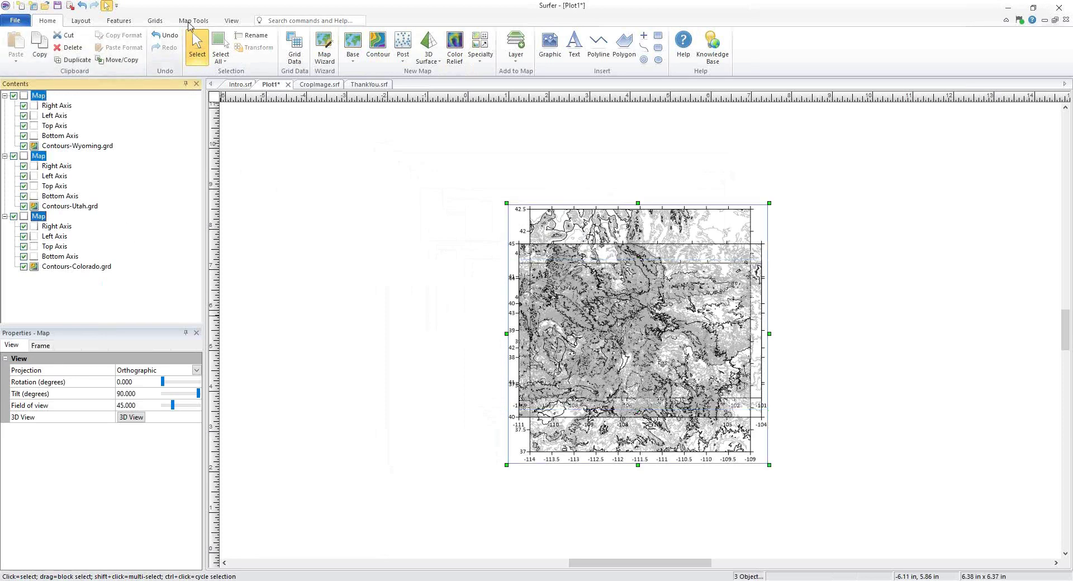
left_click(190, 21)
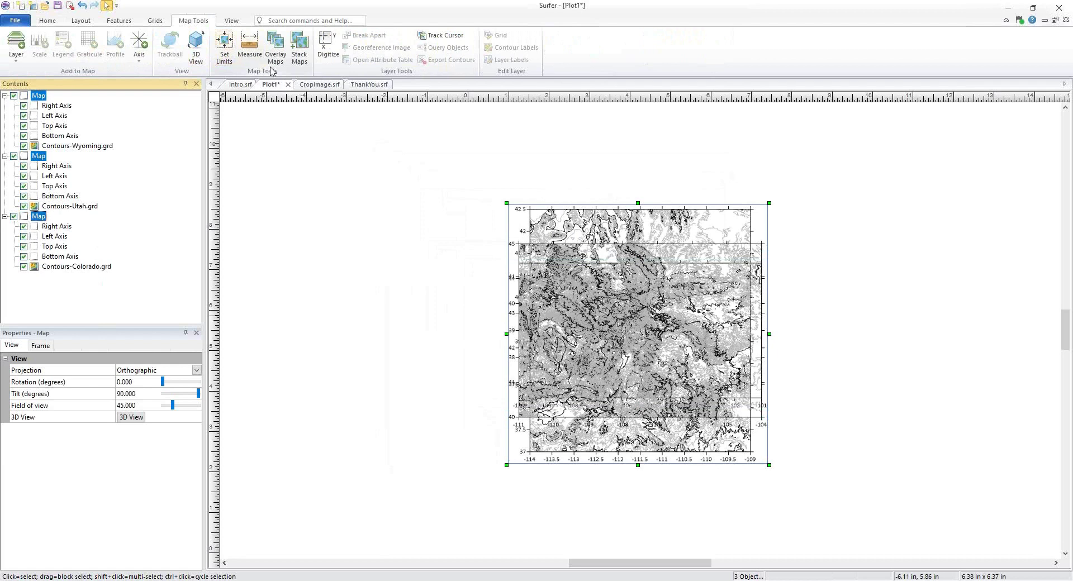
left_click(277, 50)
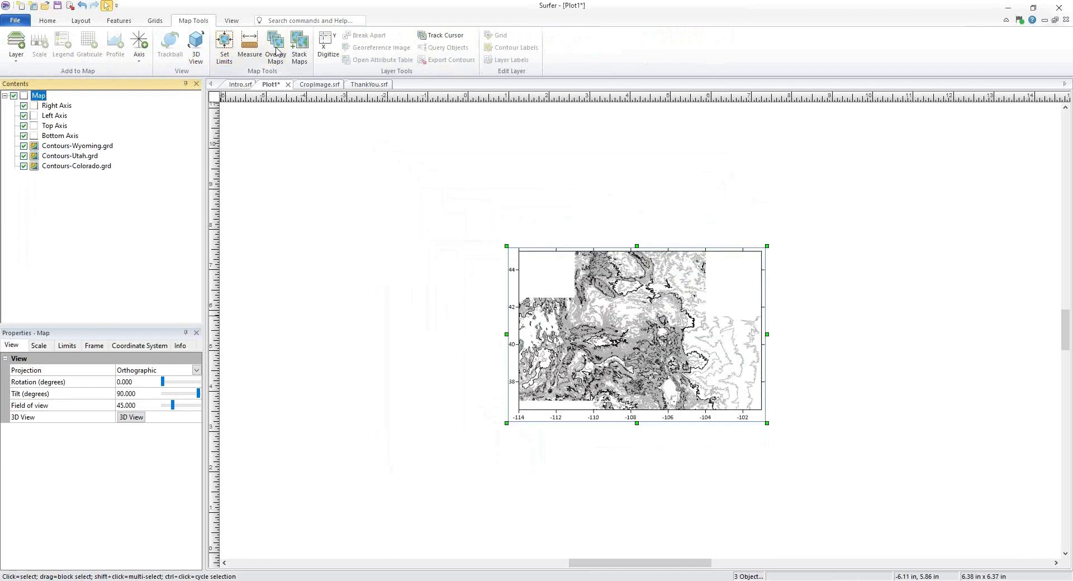
key("ctrl+l")
left_click(278, 223)
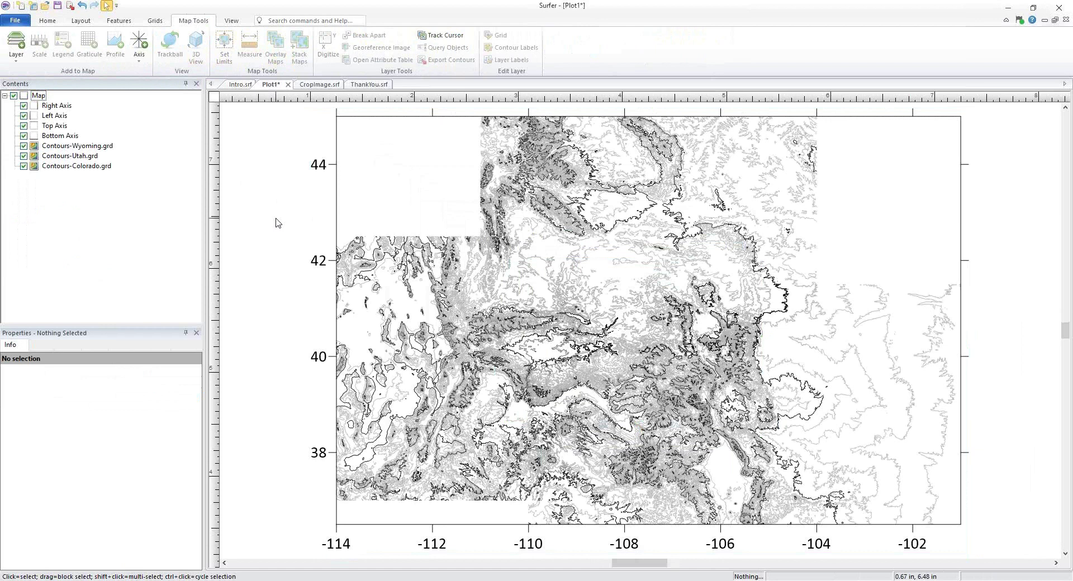
Fill the Colorado contours with the Terrain colour map and hide the minor contour lines.
left_click(78, 168)
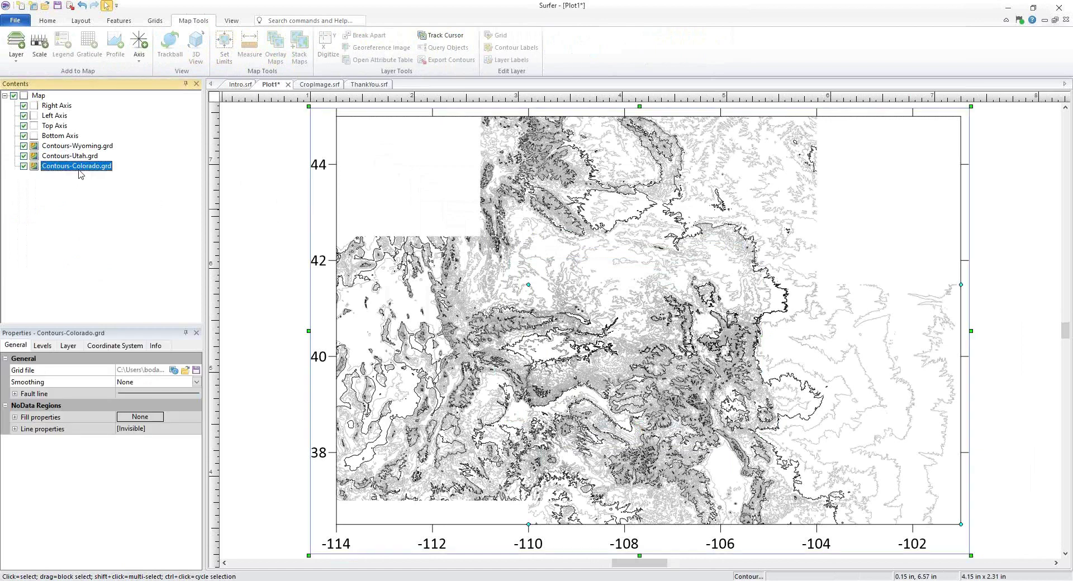
left_click(42, 345)
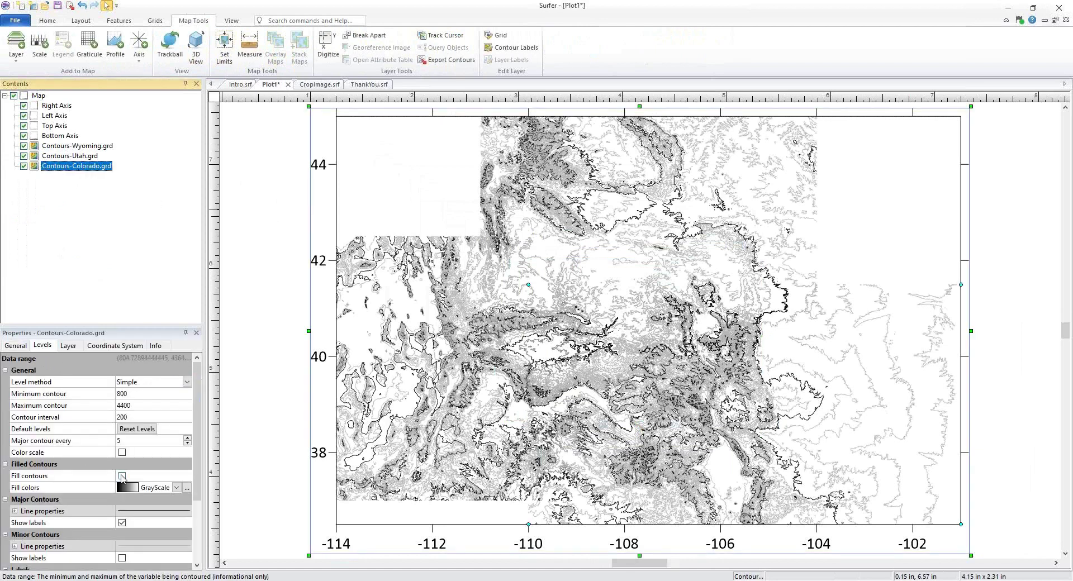
left_click(122, 476)
left_click(143, 488)
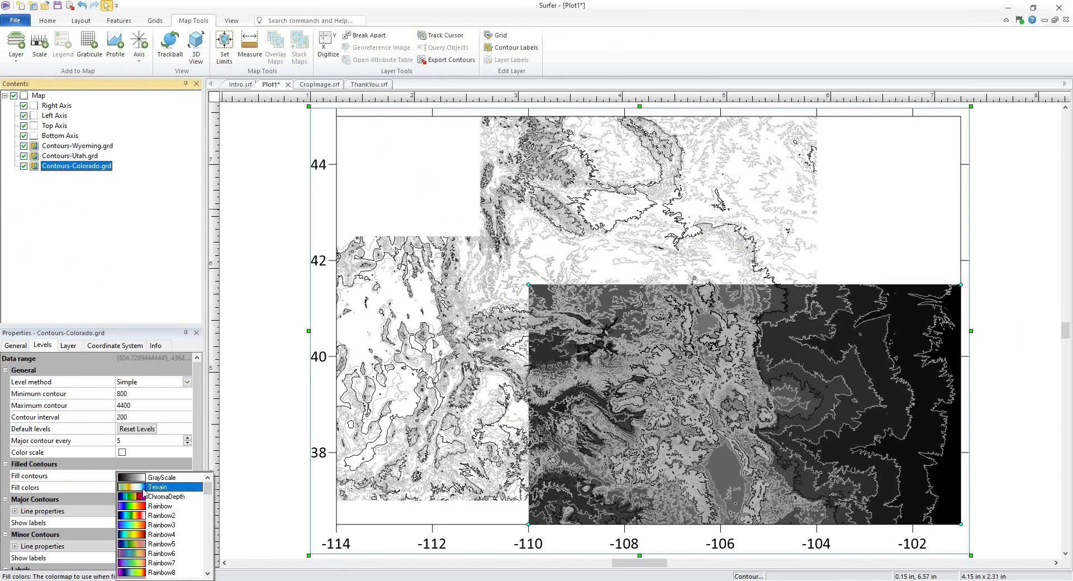
left_click(149, 488)
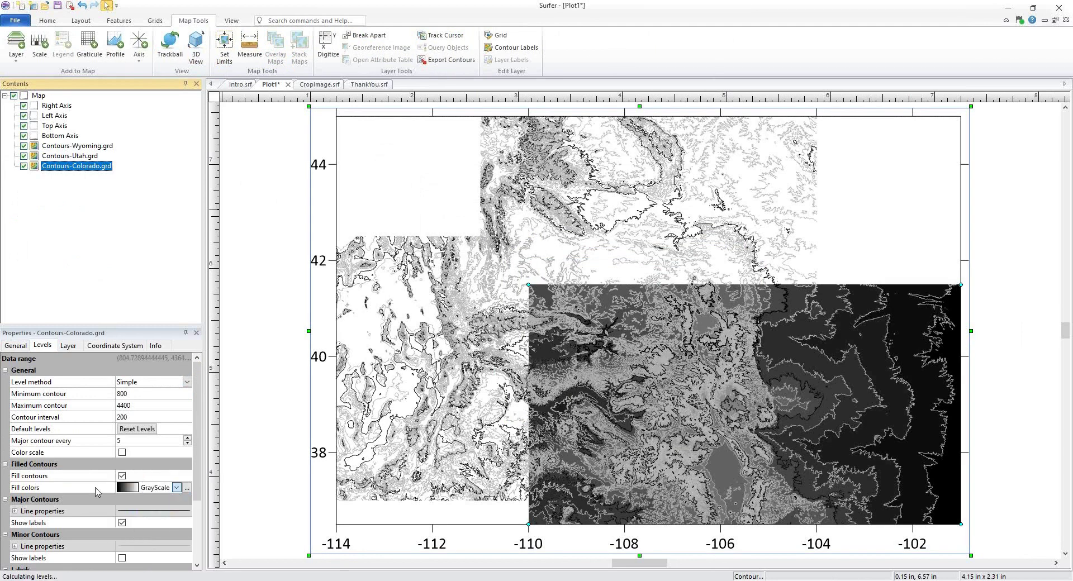
left_click(147, 558)
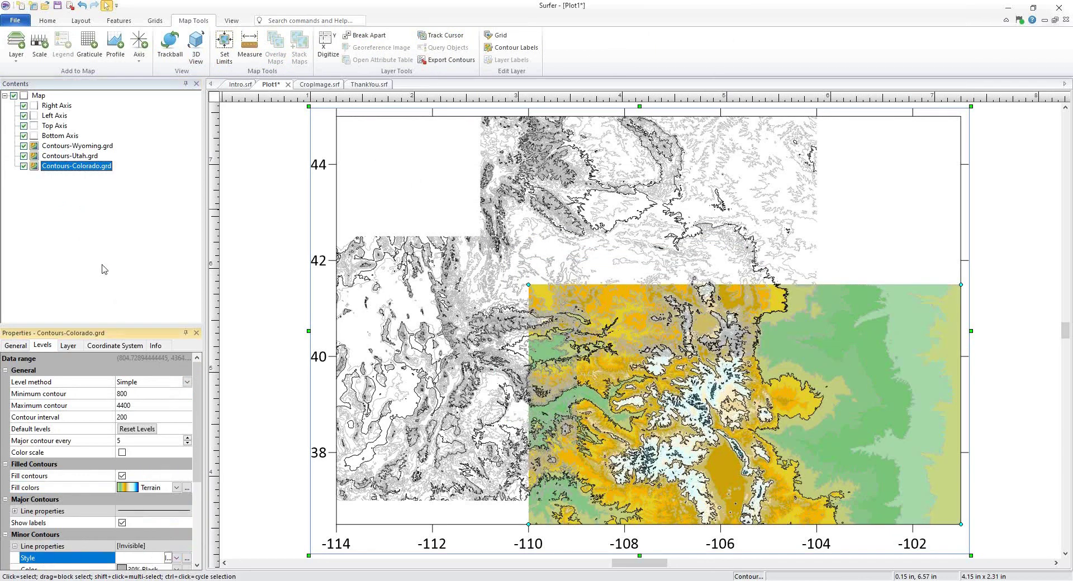
Copy the Colorado layer's formatting and paste it onto the Utah and Wyoming contour layers.
left_click(60, 22)
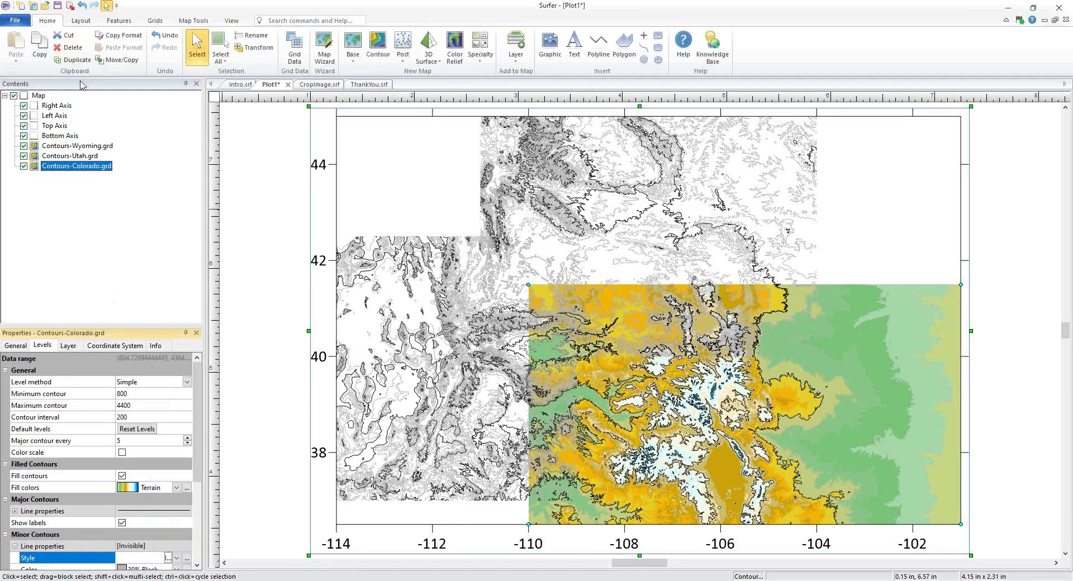
left_click(122, 36)
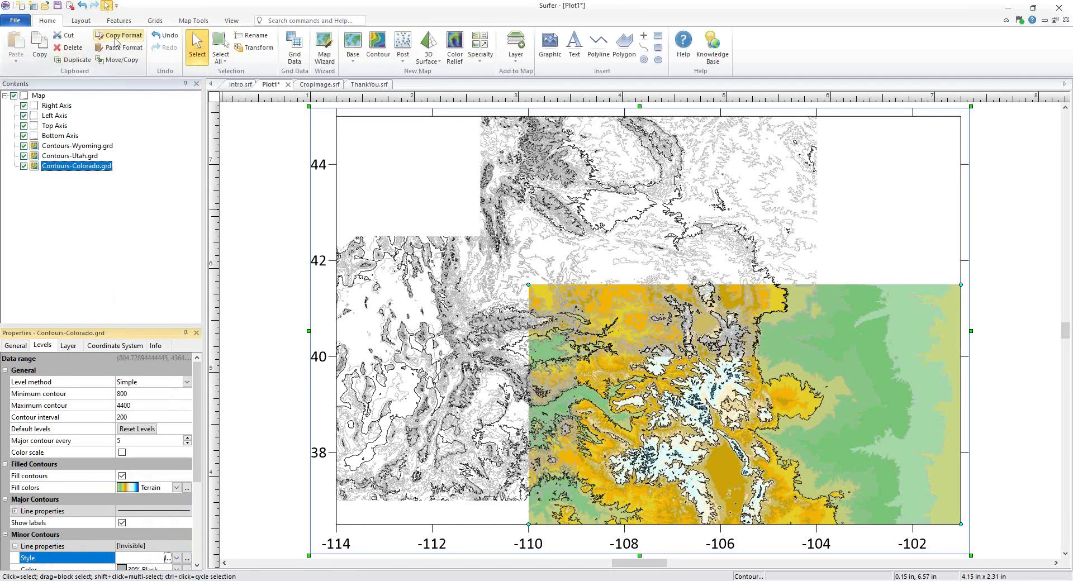
left_click(89, 156)
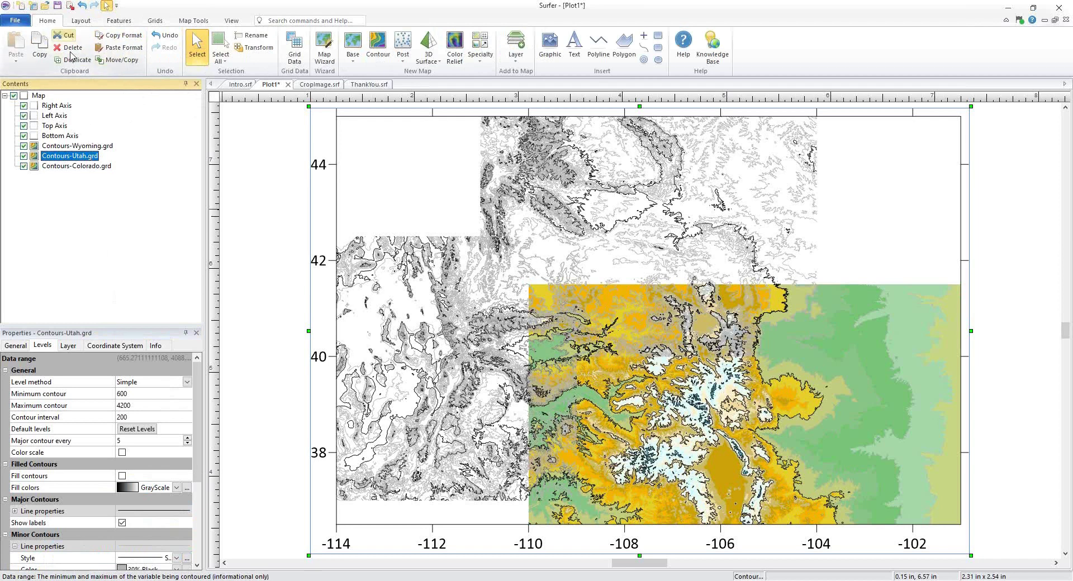
left_click(117, 47)
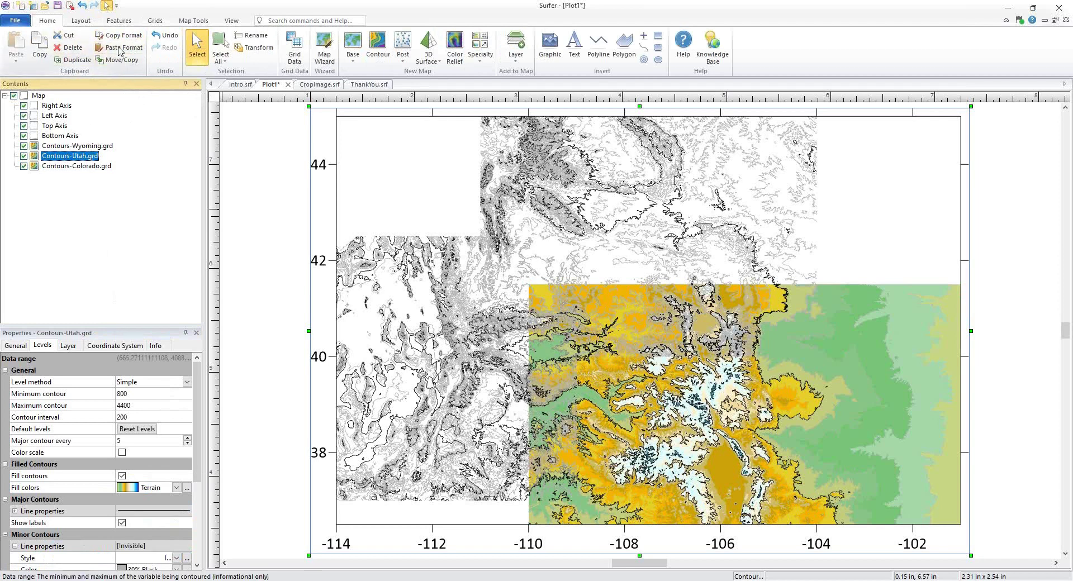
left_click(71, 147)
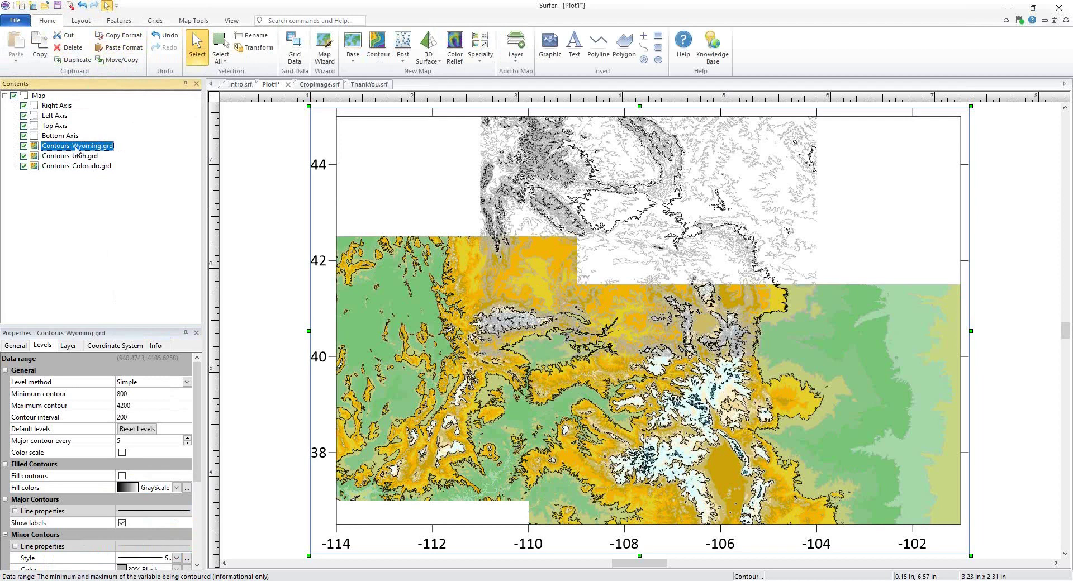
left_click(115, 49)
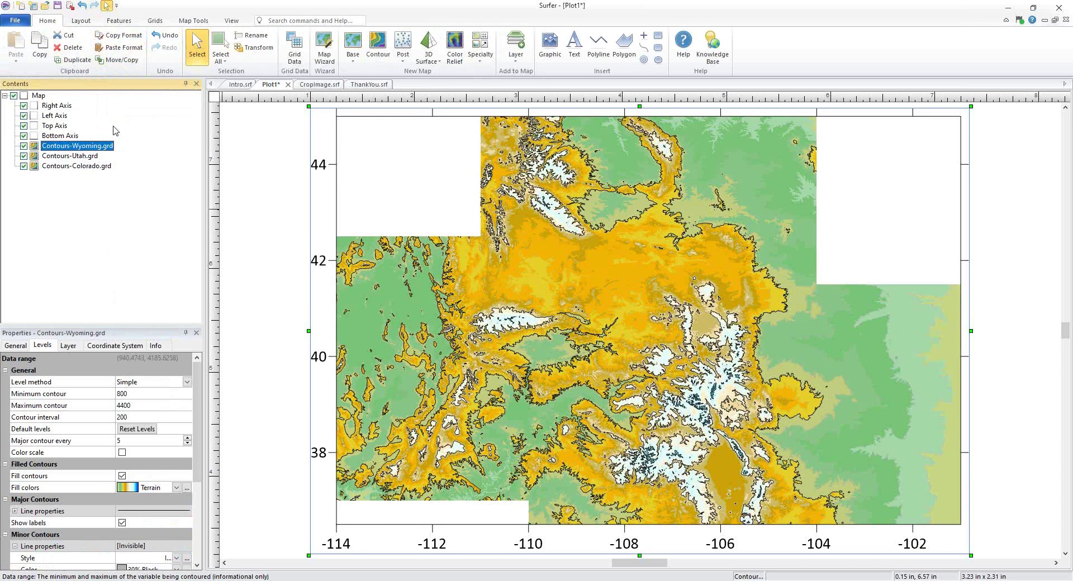
Add base layers from WY2010.GSB, UT2010.GSB, CO_wells.gsb and CO2010.GSB, excluding Hawaii profiles.dxf.
left_click(38, 97)
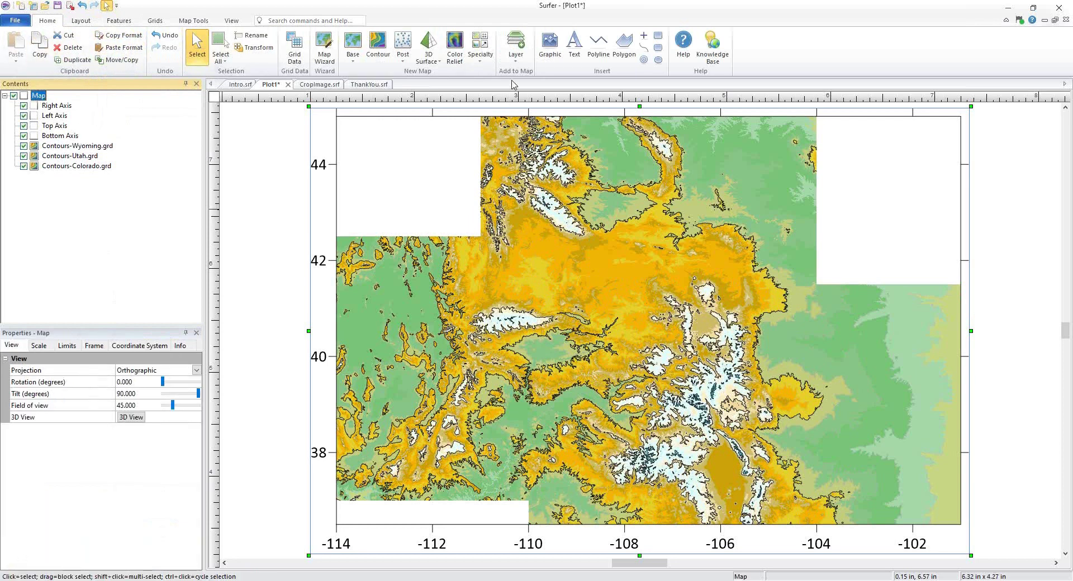
left_click(515, 55)
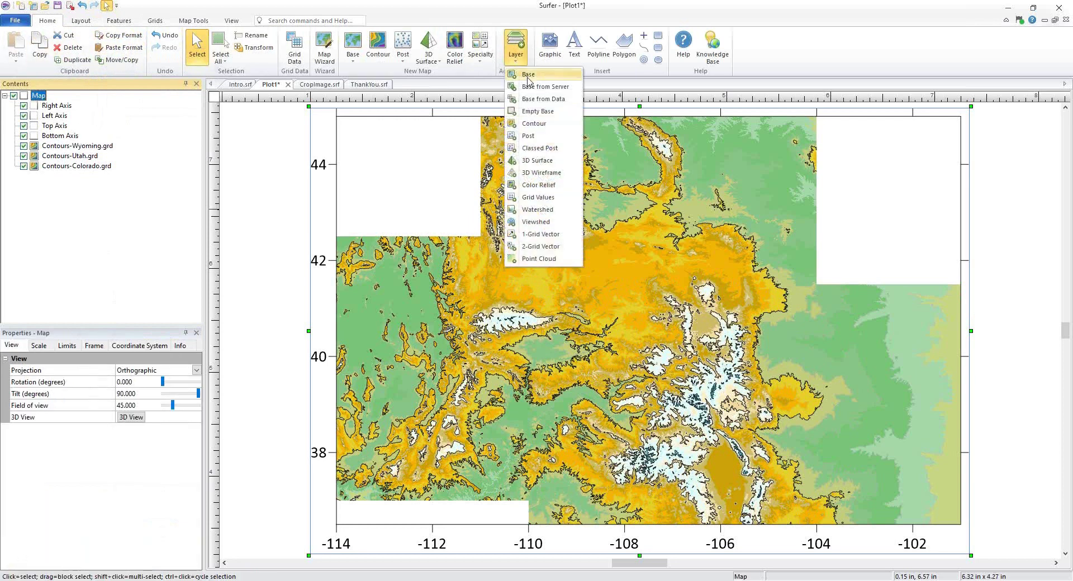
left_click(528, 77)
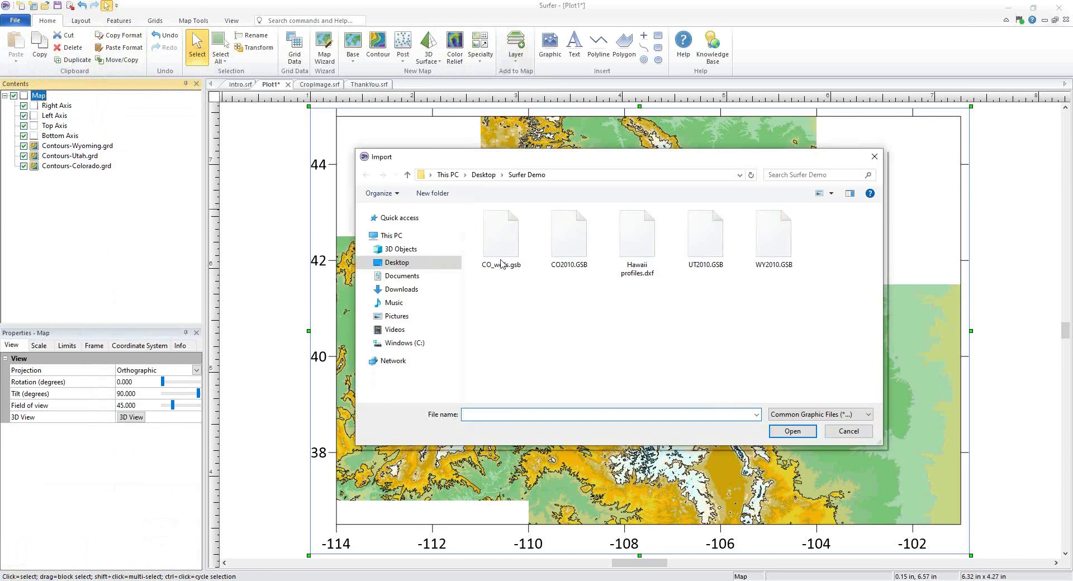
left_click(501, 246)
left_click(798, 263, "shift")
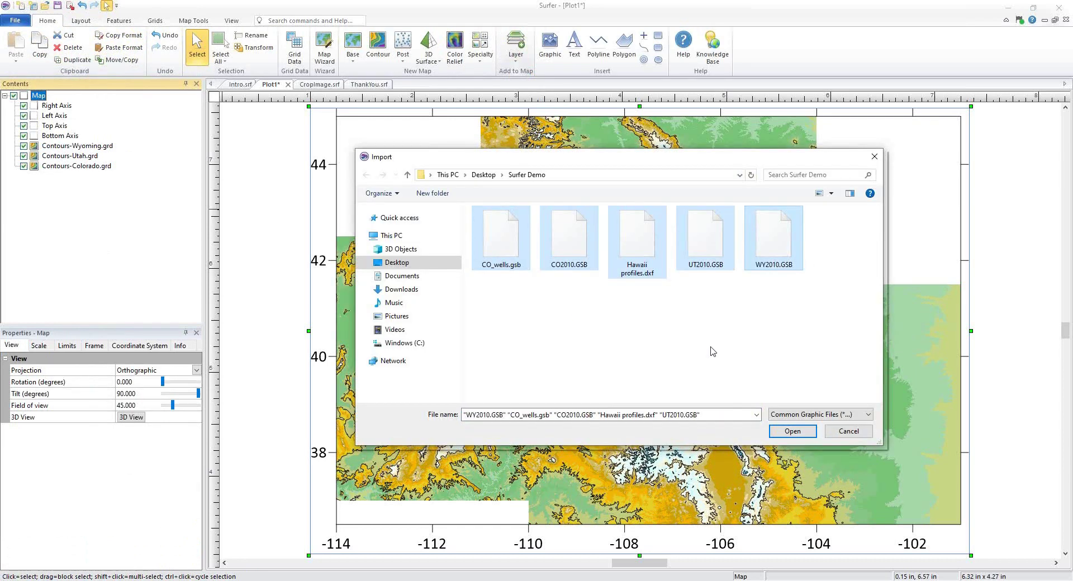
left_click(644, 264, "ctrl")
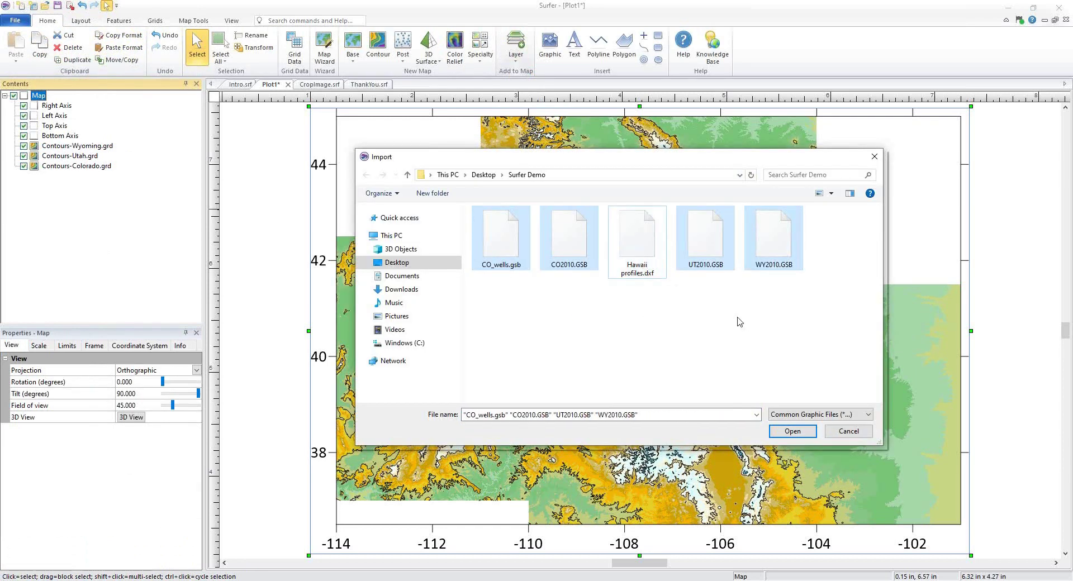
left_click(792, 431)
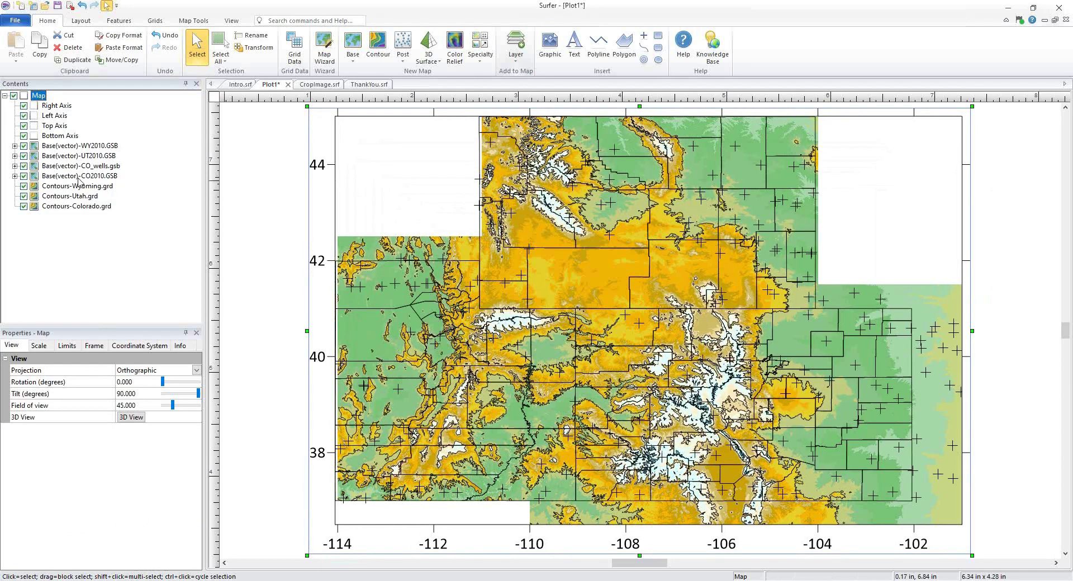
left_click(56, 107)
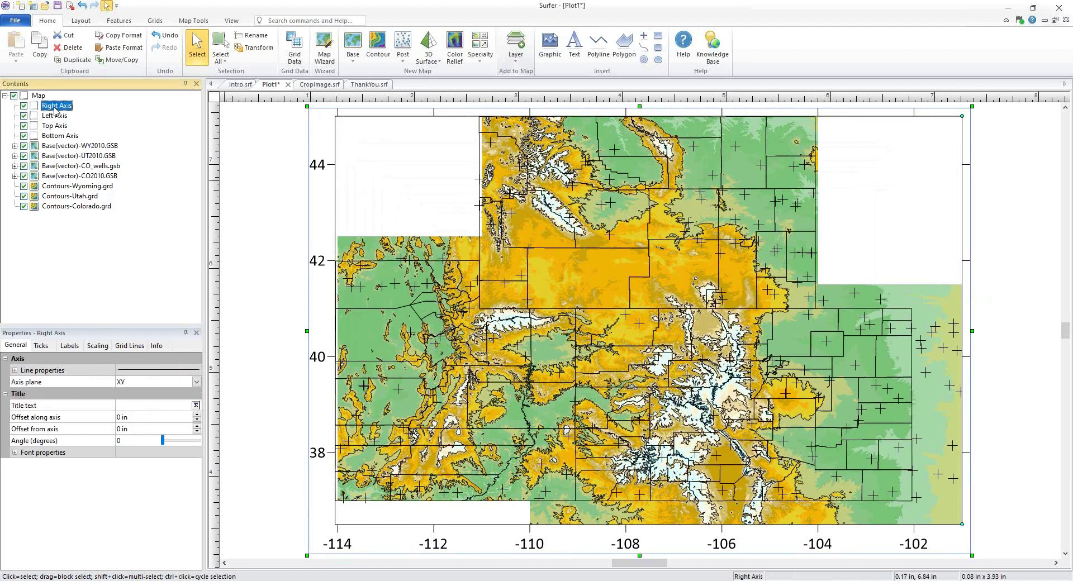
left_click(60, 137, "shift")
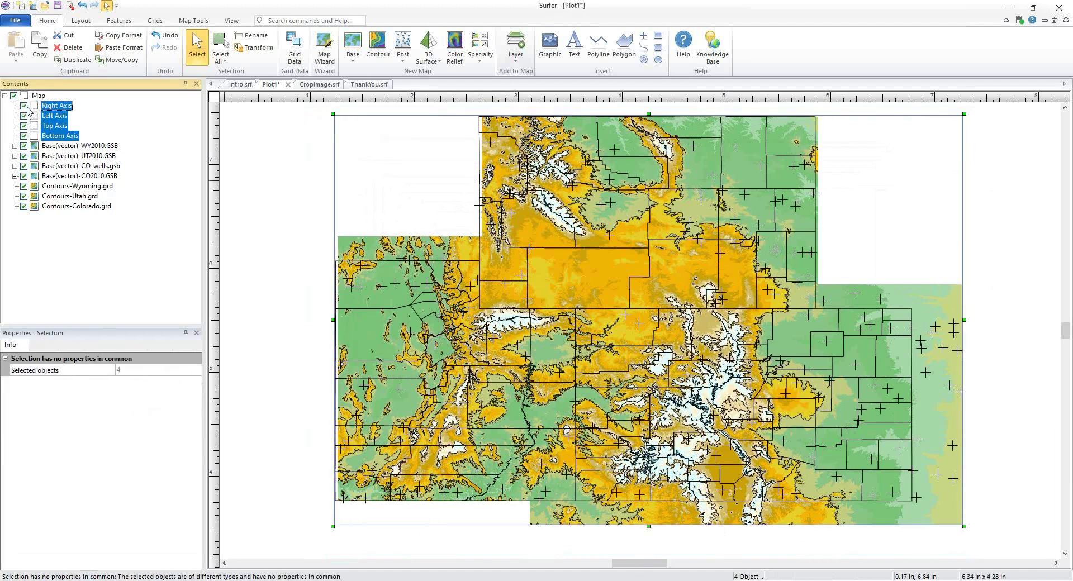
left_click(73, 146)
key("shift+Down")
key("shift+Down")
key("shift+Down")
left_click_drag(70, 146, 64, 214)
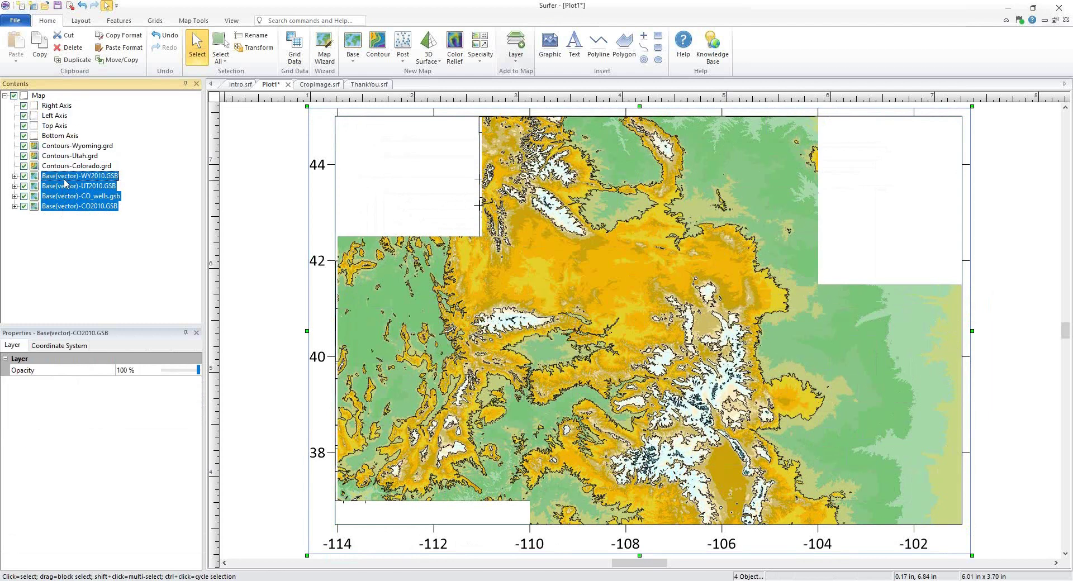
key("ctrl+z")
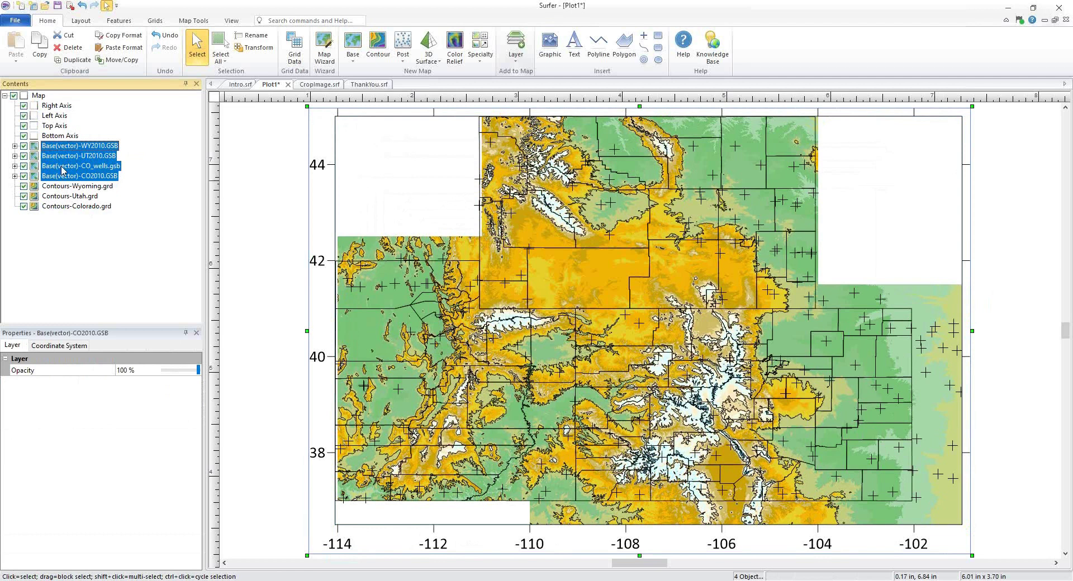
key("Delete")
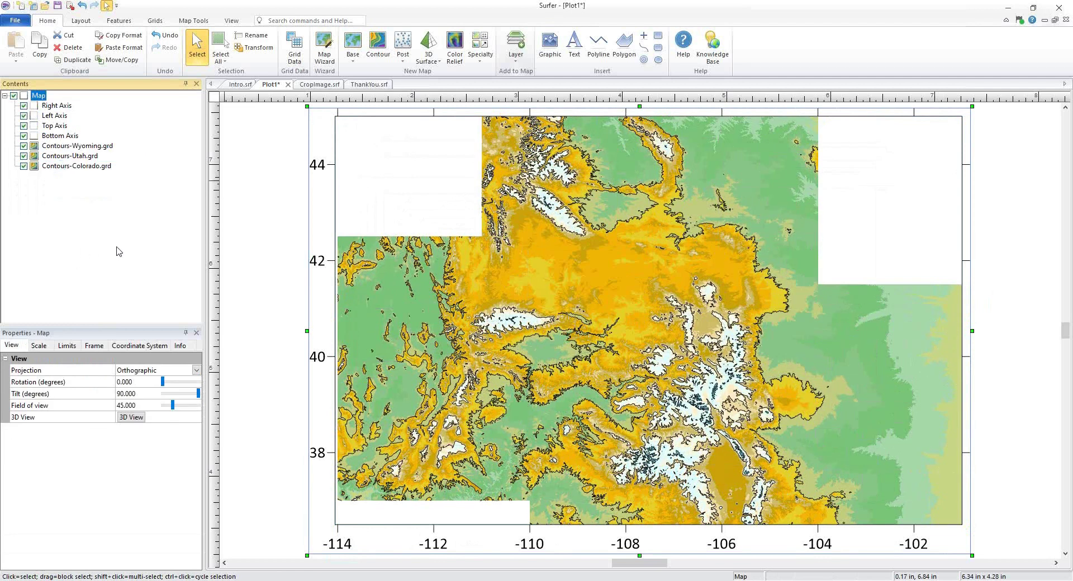
left_click(164, 37)
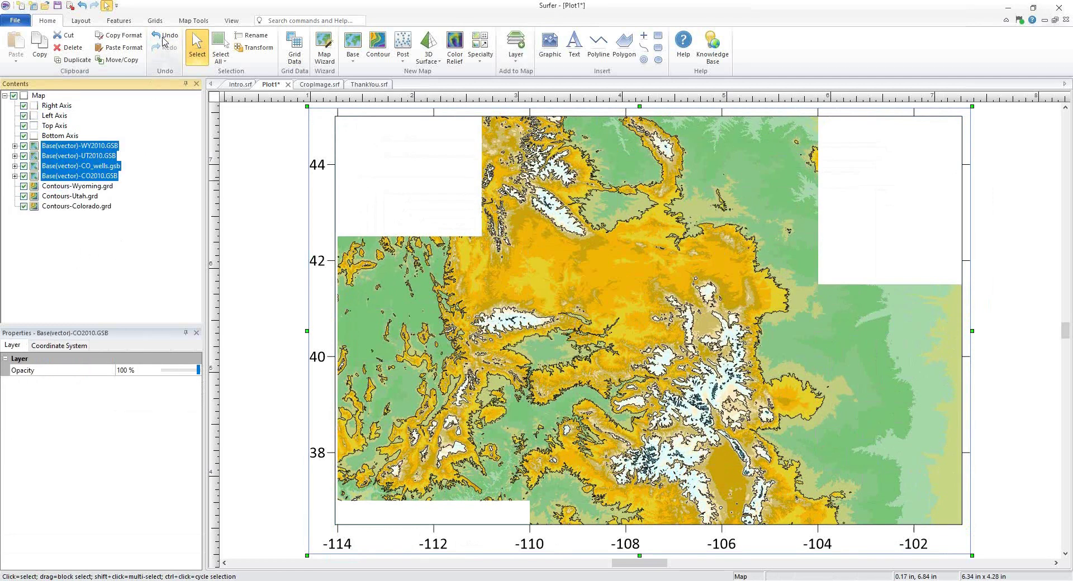
left_click(76, 60)
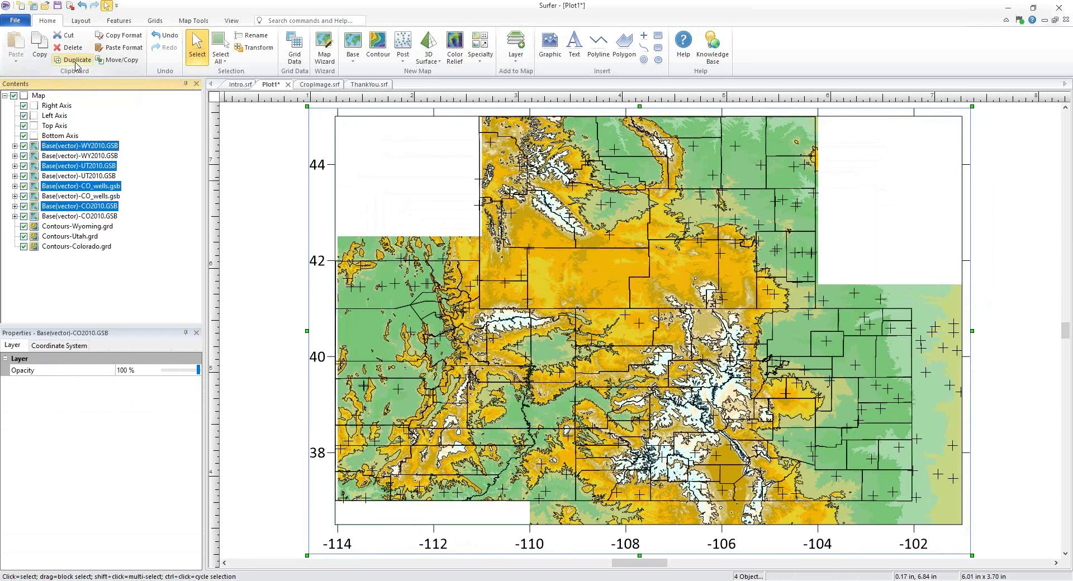
left_click(165, 35)
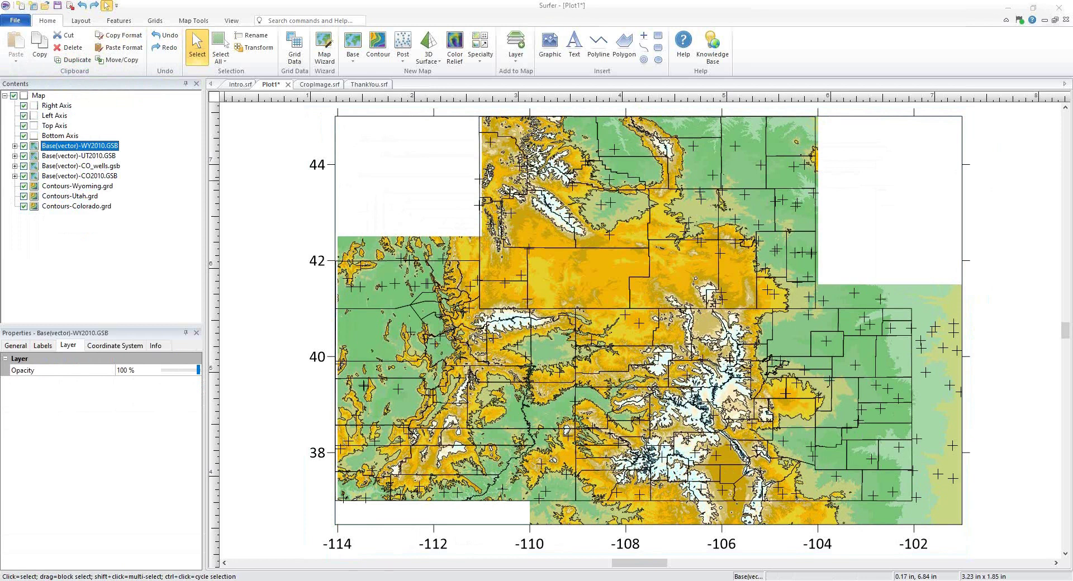
Expand the UT2010 vector layer and select seven of its Polygon features for editing.
left_click(107, 157)
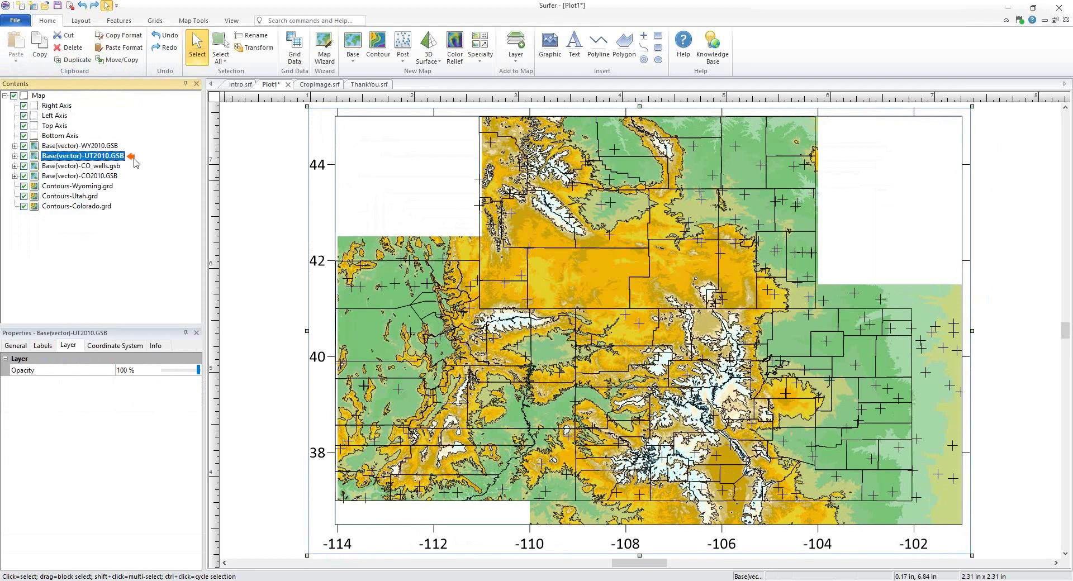
left_click(14, 157)
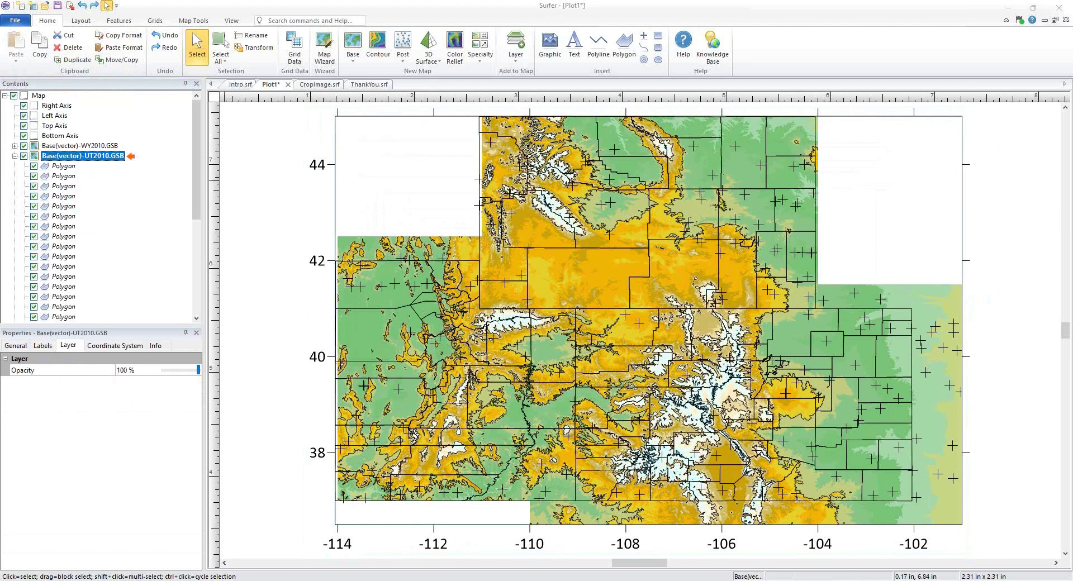
left_click(55, 167)
left_click(61, 216, "shift")
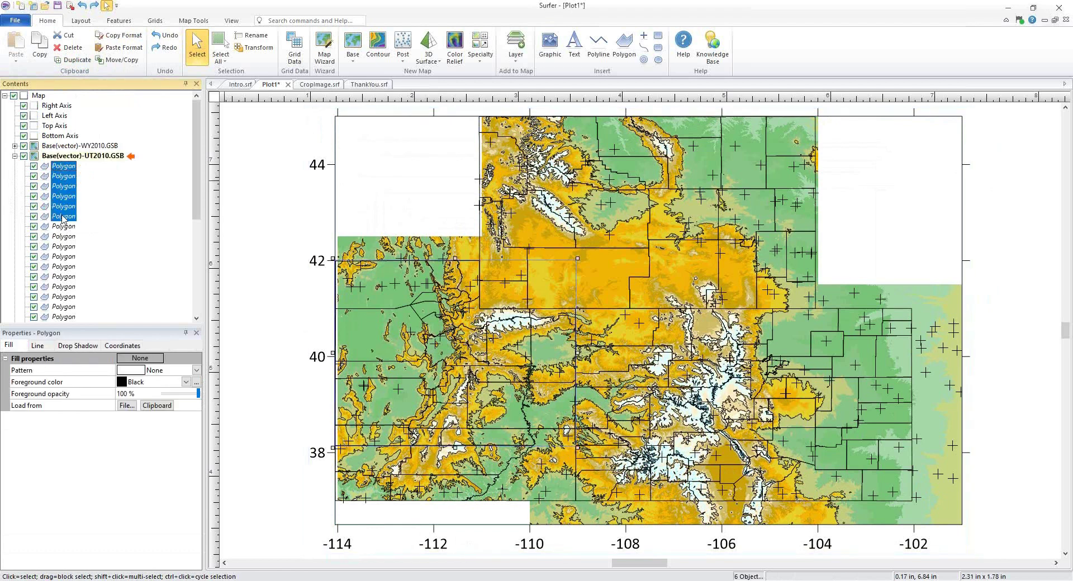
left_click(65, 247, "ctrl")
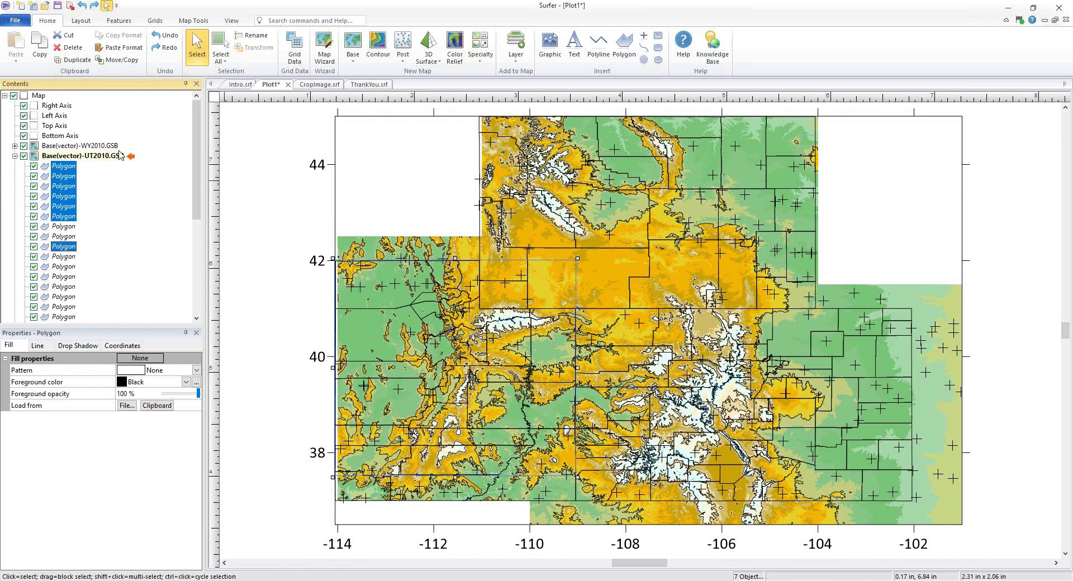
left_click(122, 23)
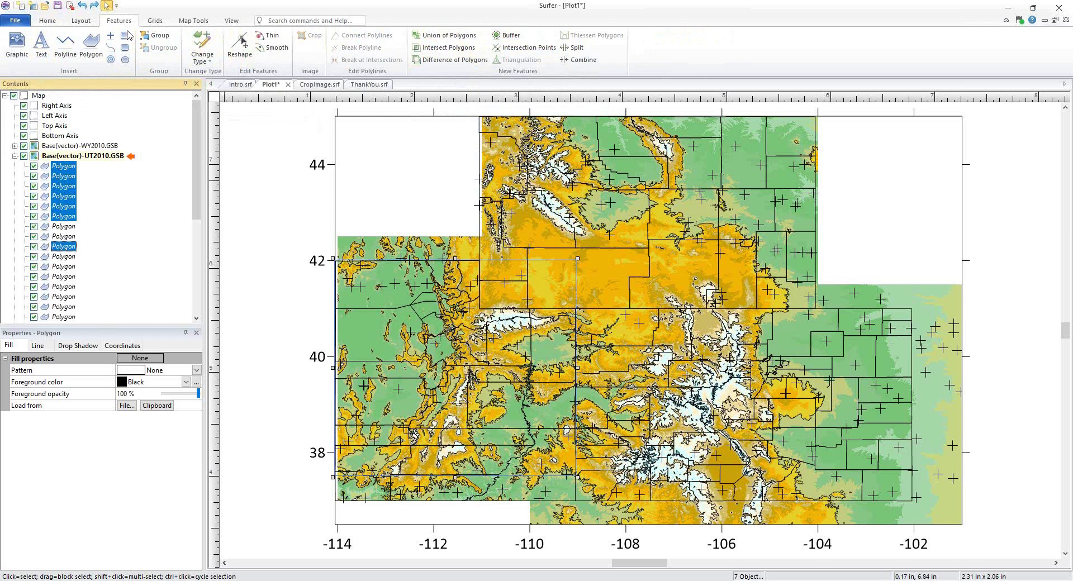
Draw a rounded rectangle spanning about -109.4 to -105.8 longitude and view its vertex coordinates.
left_click(126, 47)
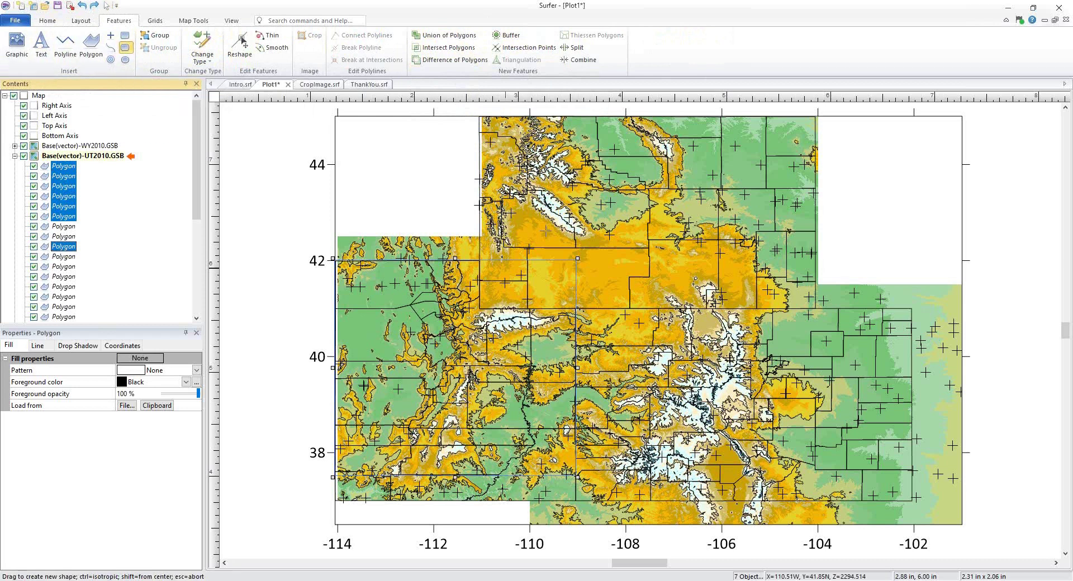
left_click_drag(546, 194, 732, 275)
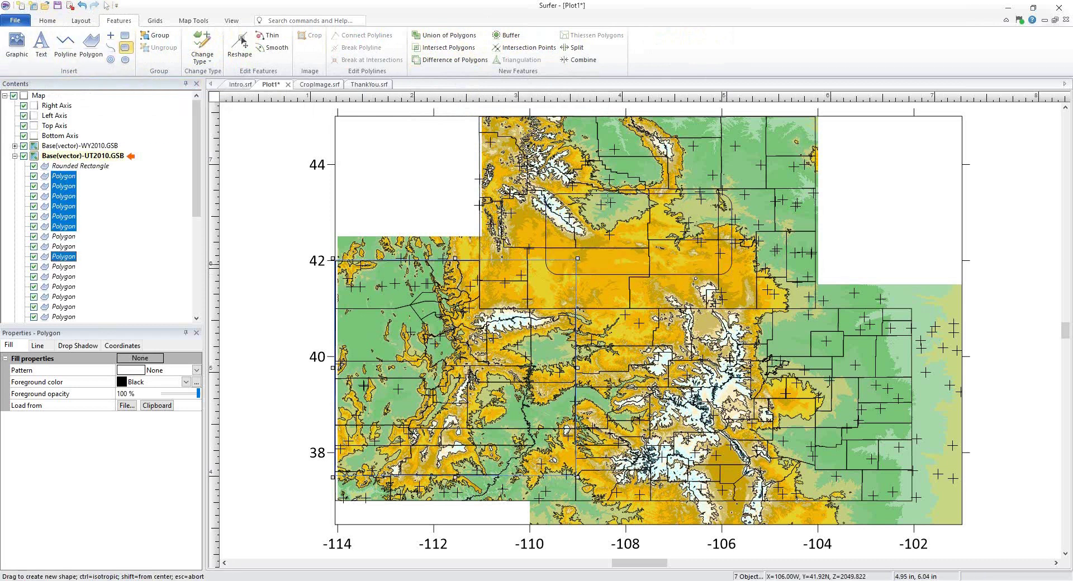
left_click(95, 167)
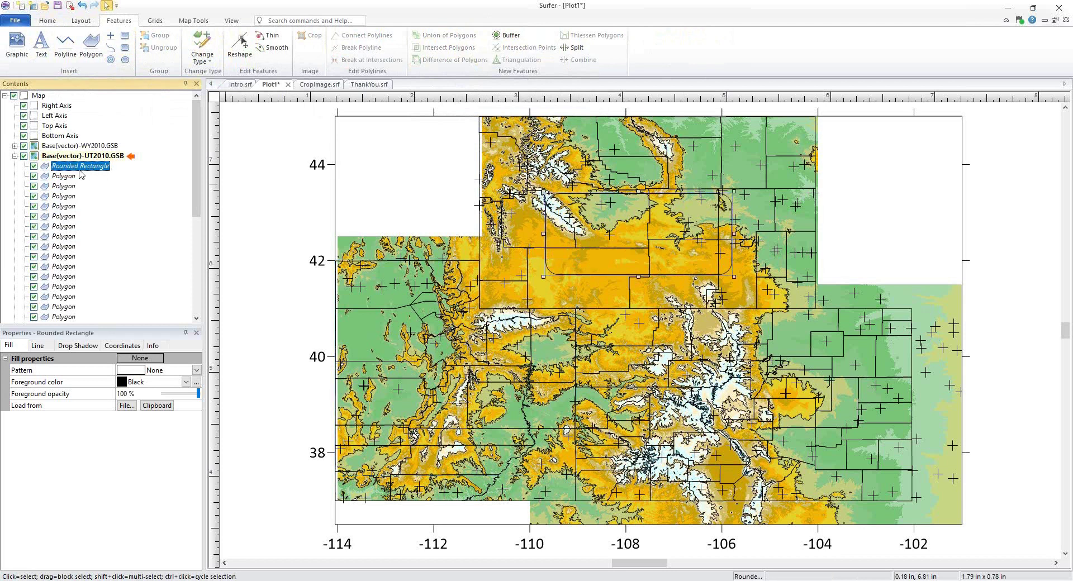
left_click(122, 345)
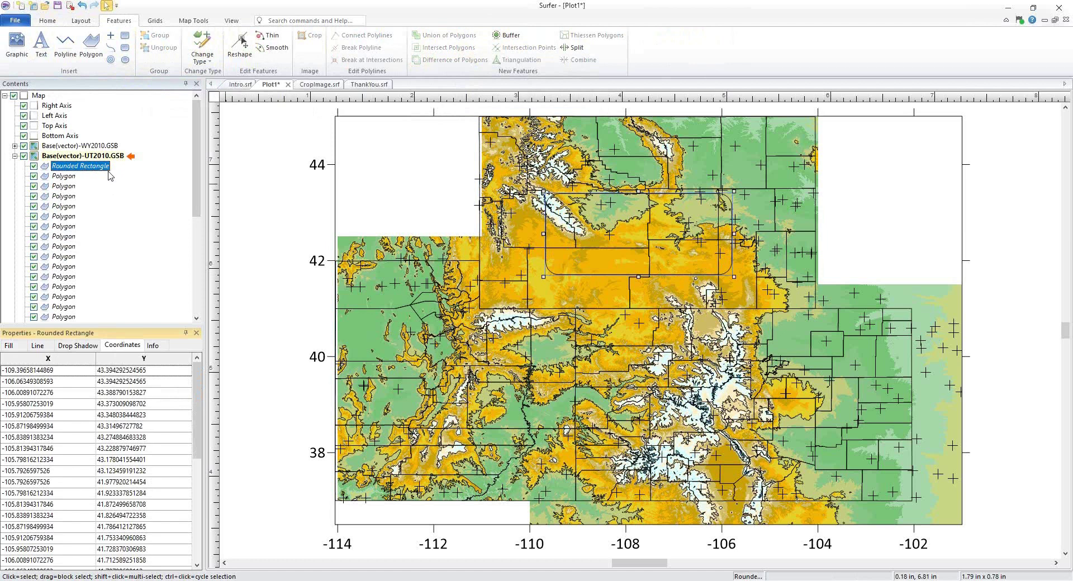
left_click(156, 21)
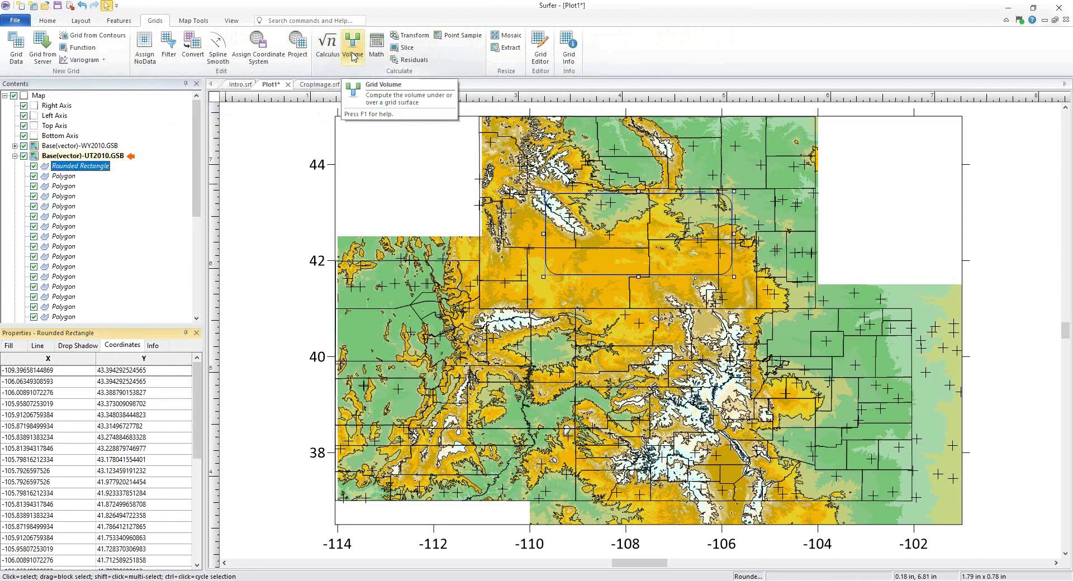
Show the Map Tools commands such as profile, scale bar and 3D view.
left_click(193, 20)
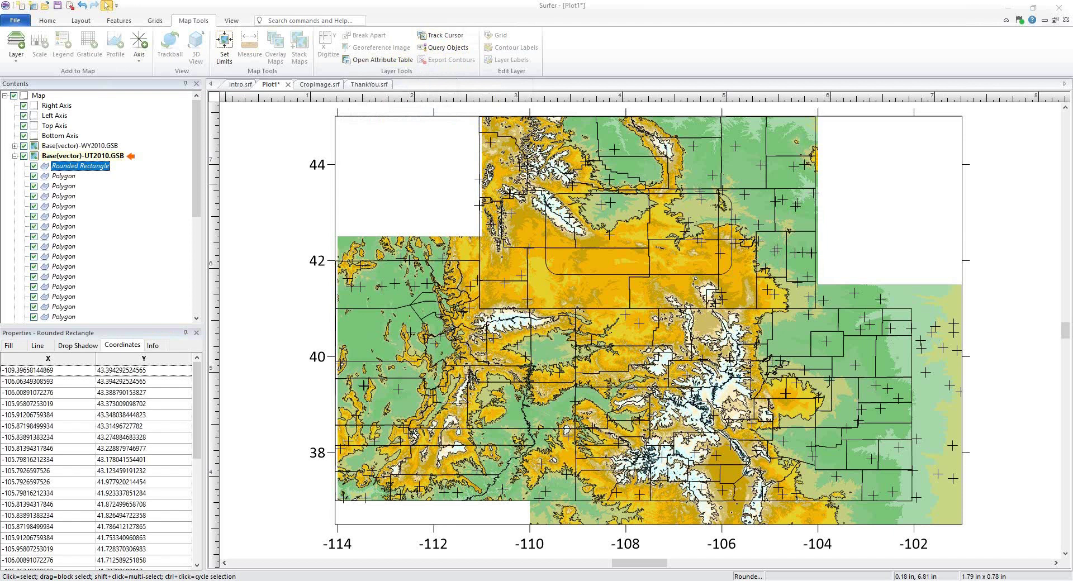
Collapse UT2010, select the CO_wells layer and open its Edit Symbology settings.
left_click(15, 156)
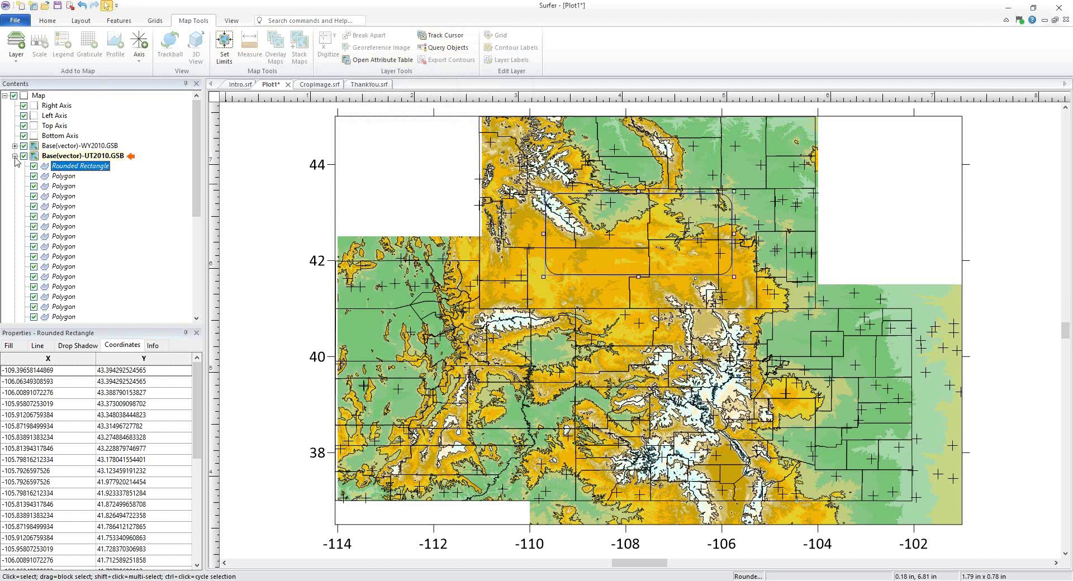
left_click(94, 167)
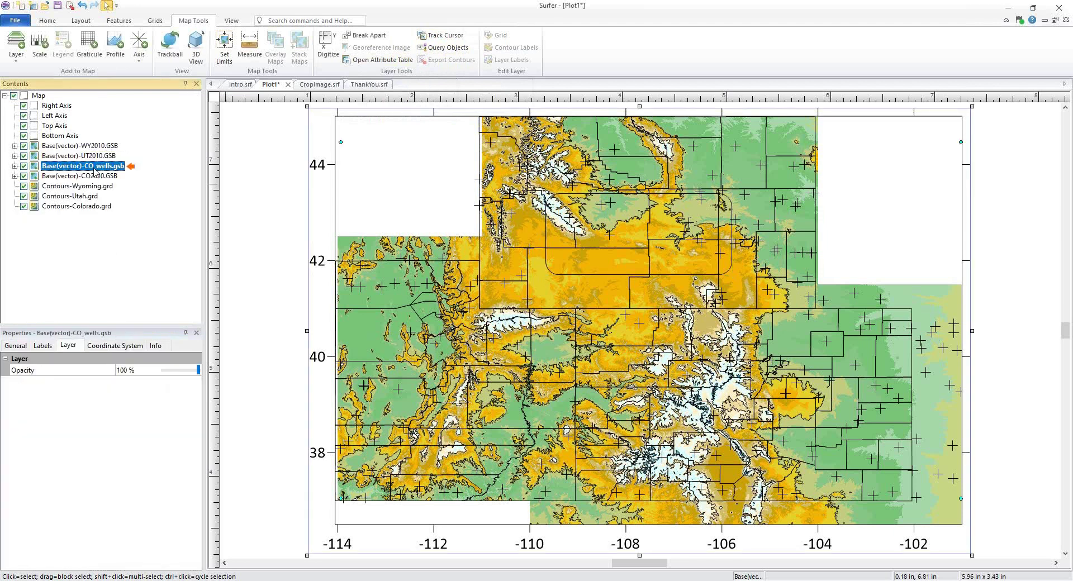
left_click(16, 346)
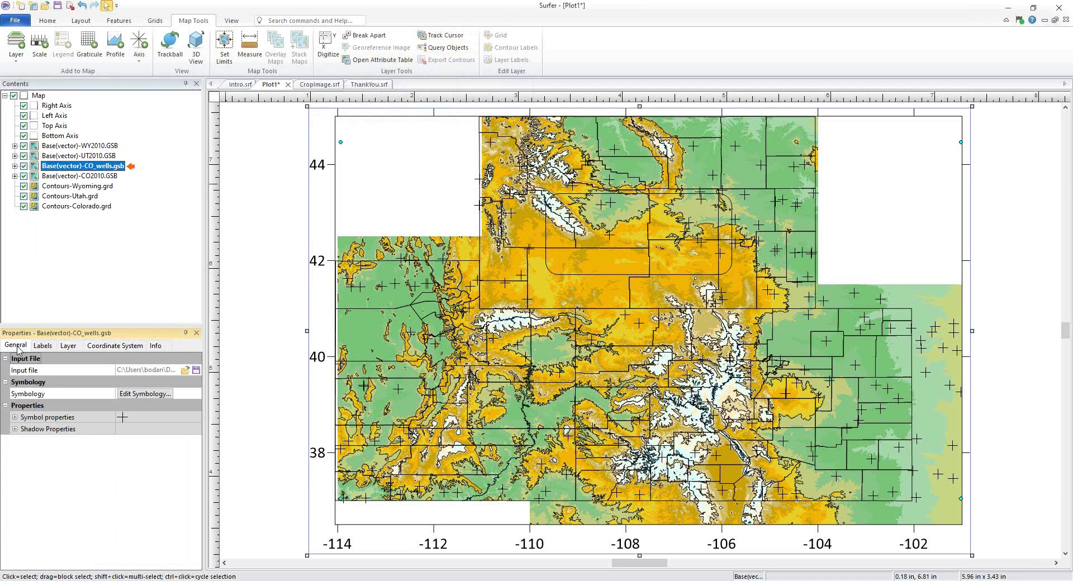
left_click(166, 395)
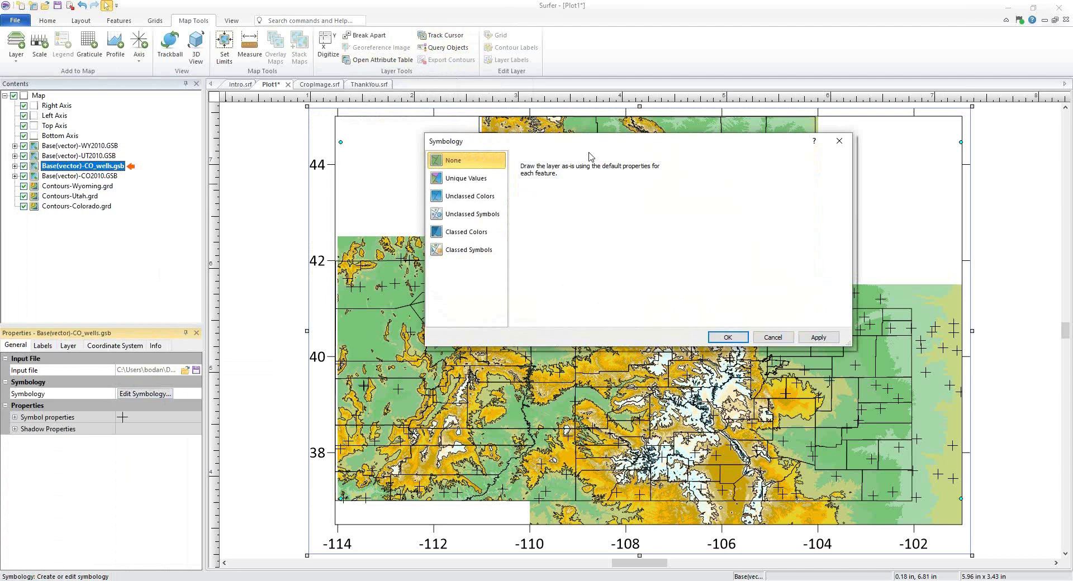
Symbolize wells by Unique Values of Planned Footage, add all five values, and inspect ACTUAL Footage.
left_click(468, 185)
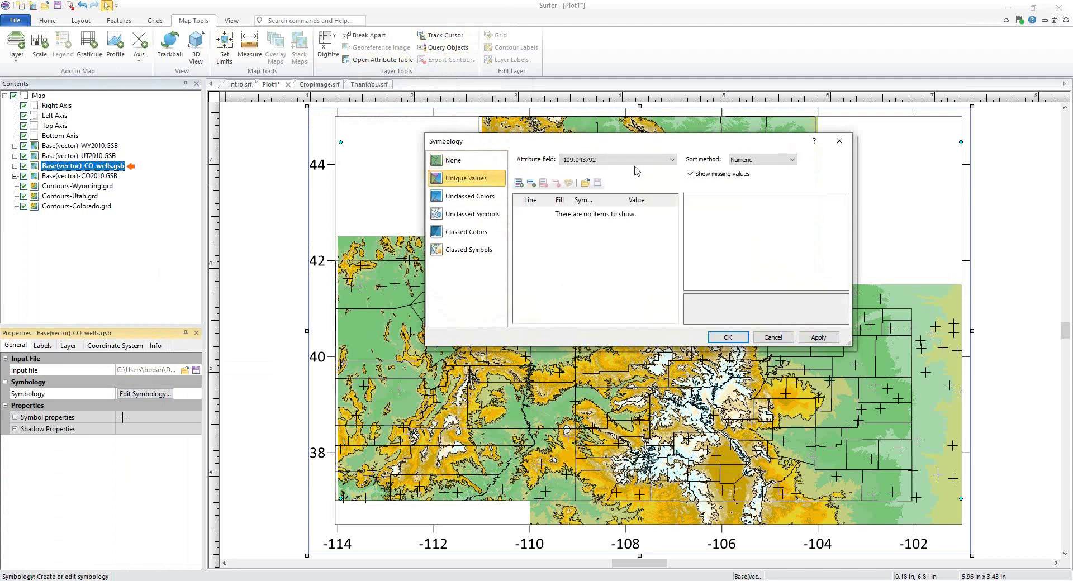
left_click(653, 163)
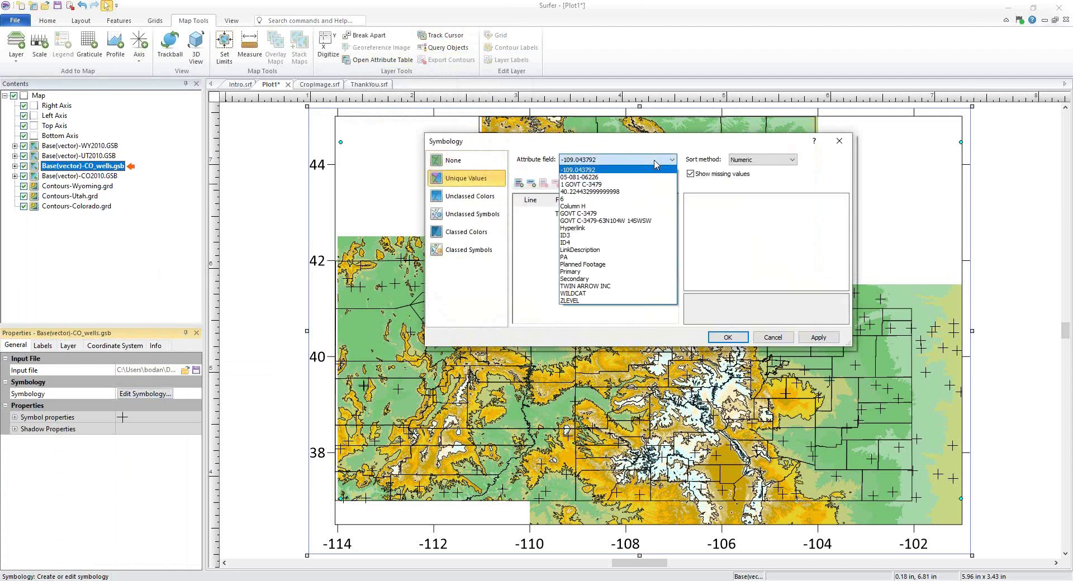
left_click(633, 264)
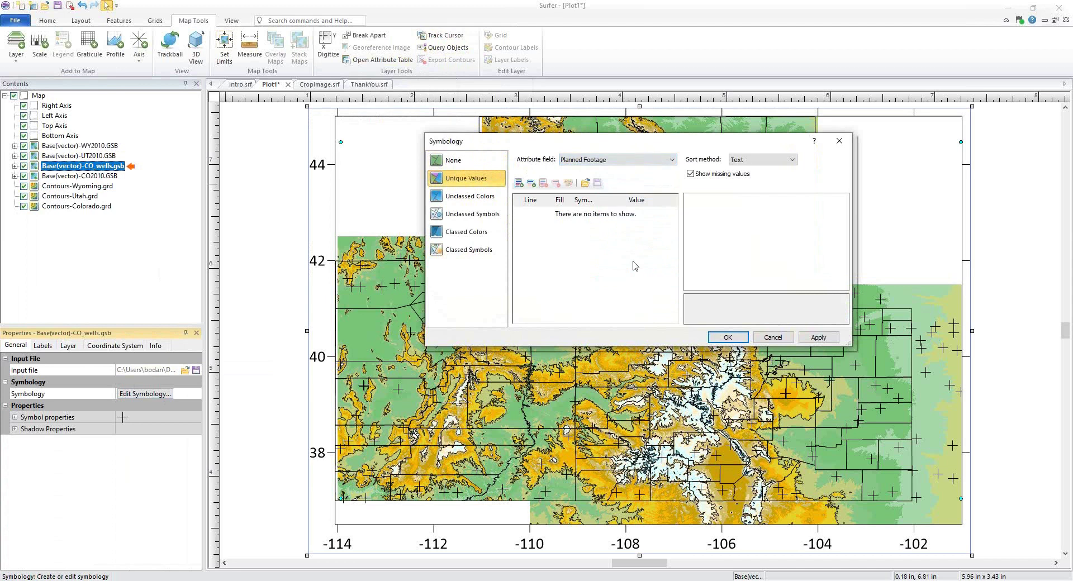
left_click(518, 183)
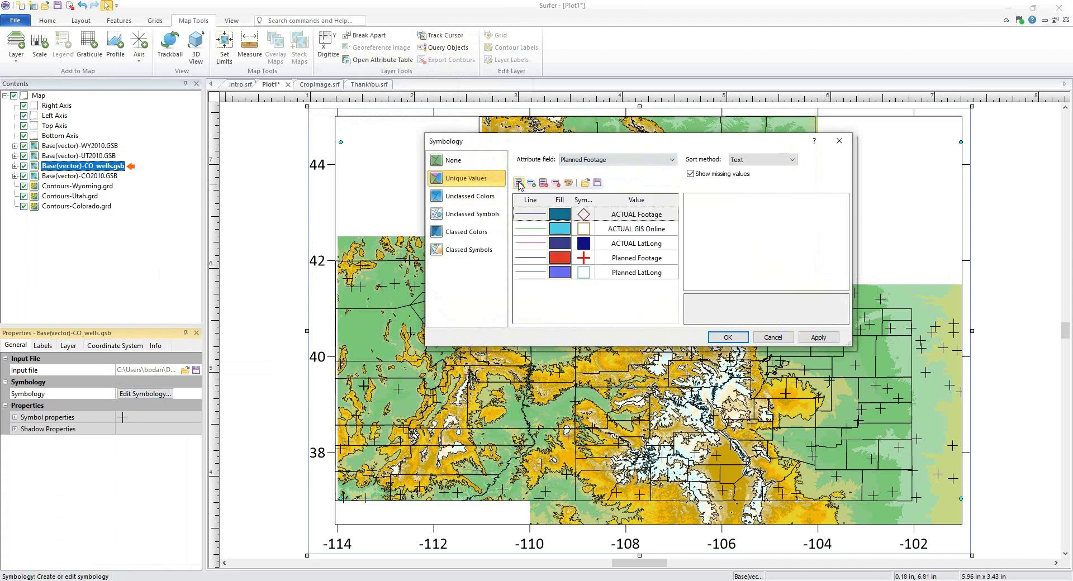
left_click(584, 215)
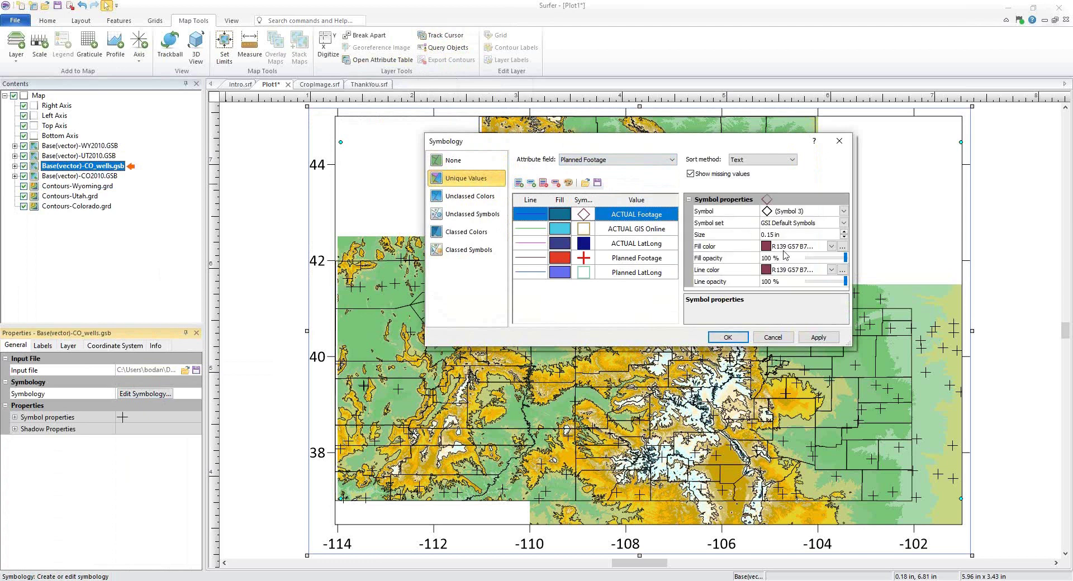
left_click(560, 218)
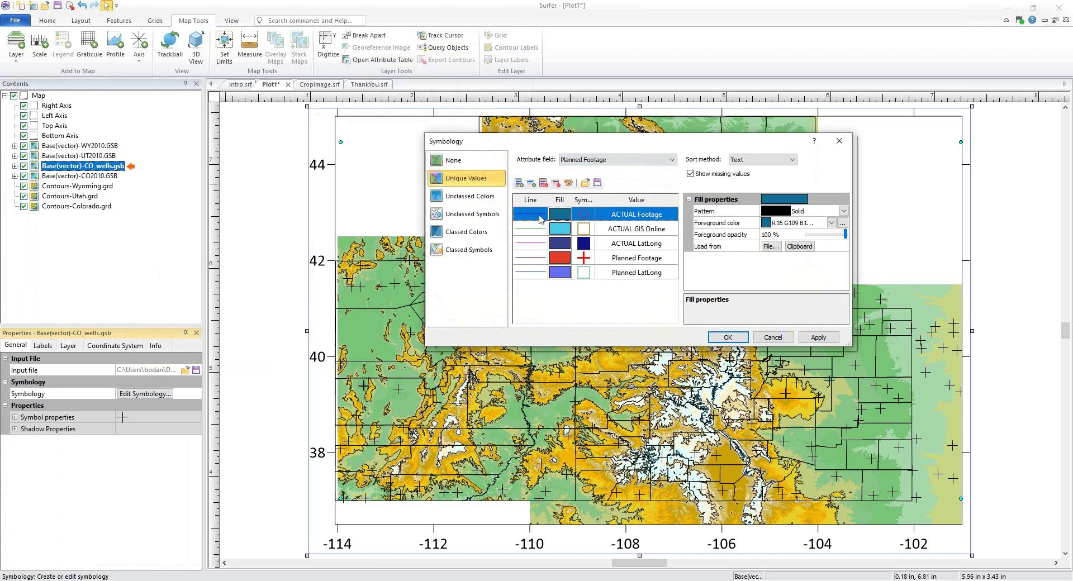
left_click(541, 219)
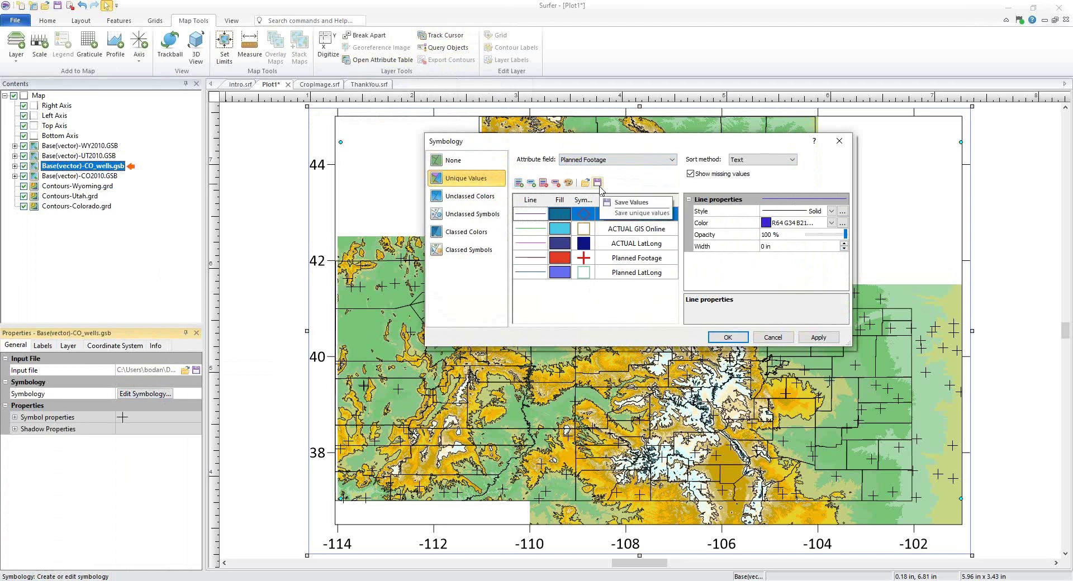
left_click(597, 183)
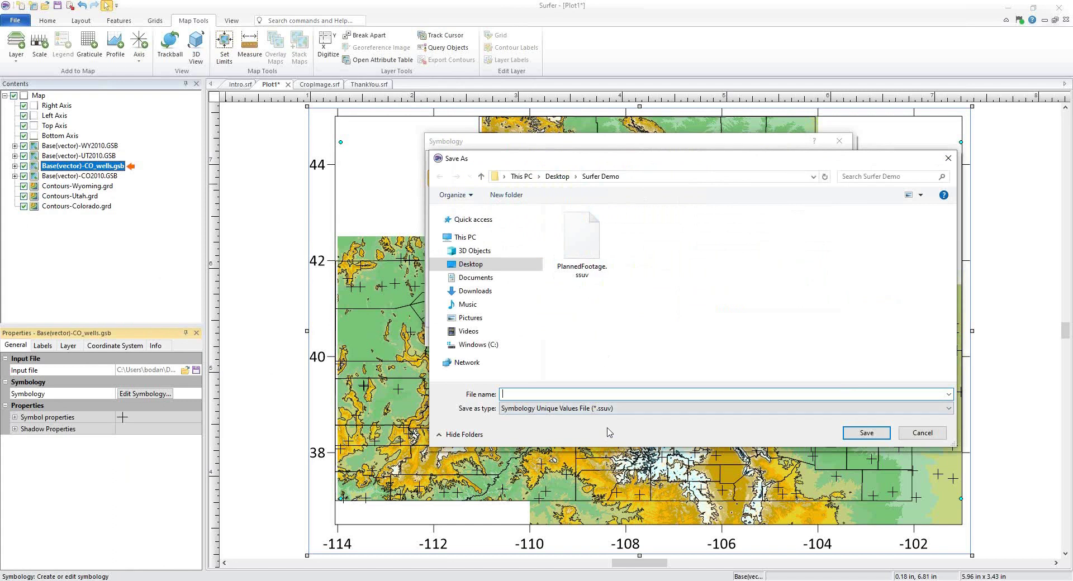
left_click(927, 438)
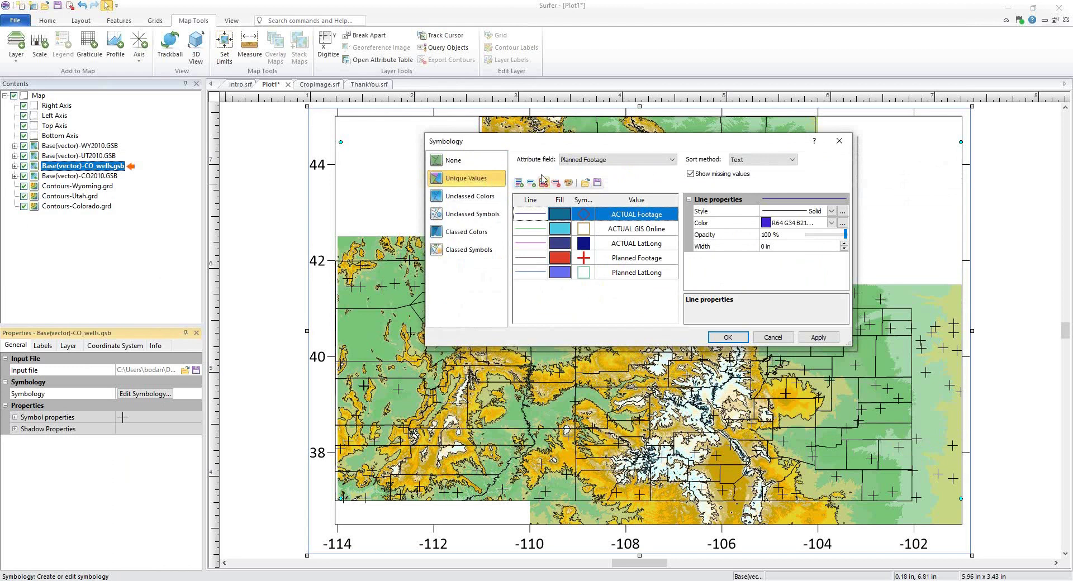
Clear the unique values, load the PlannedFootage.ssuv scheme, and apply it to the wells.
left_click(544, 183)
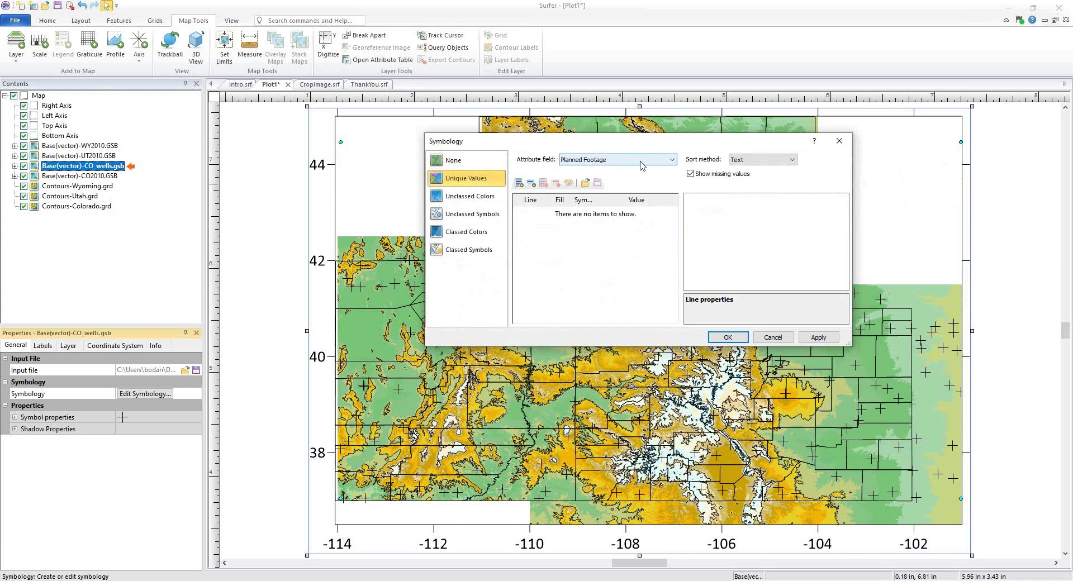
left_click(587, 184)
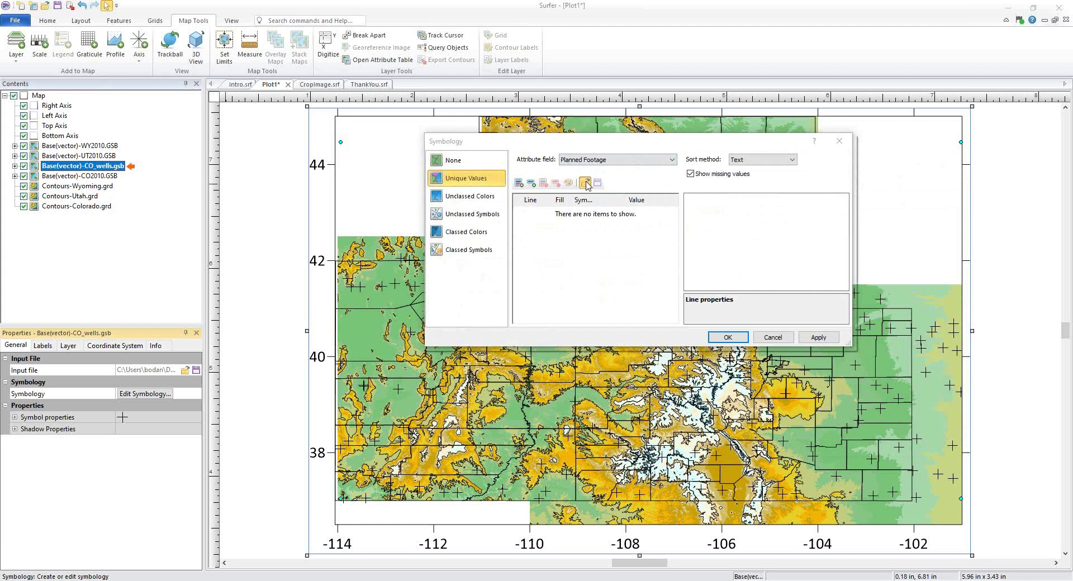
left_click(587, 231)
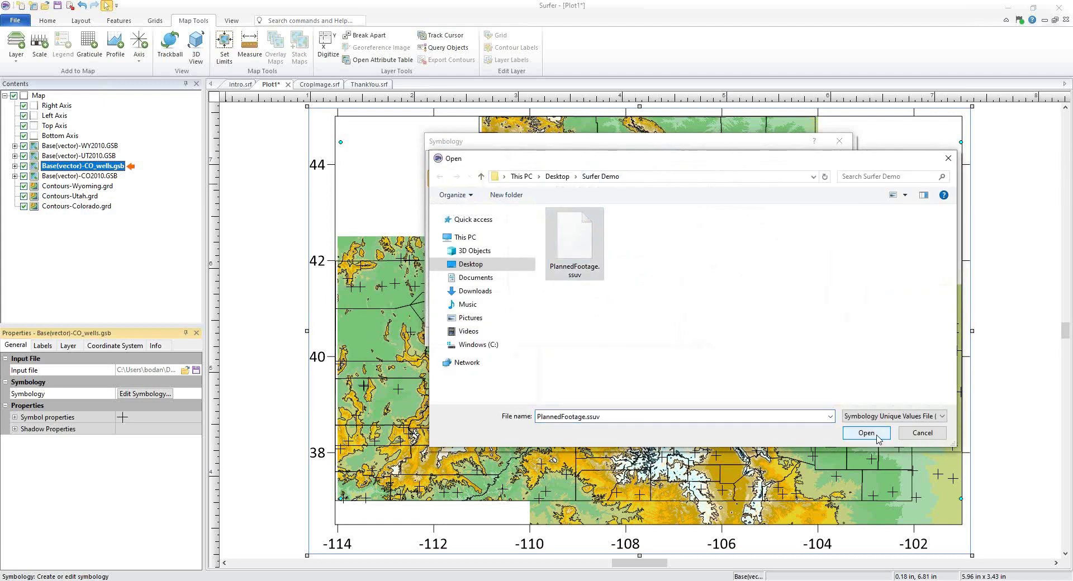
left_click(867, 434)
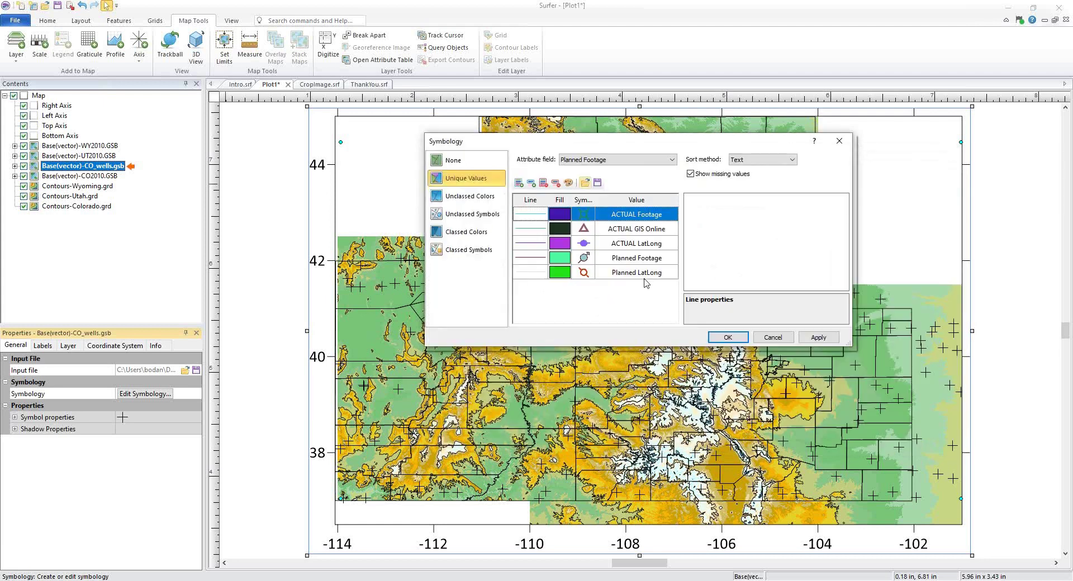
left_click(728, 337)
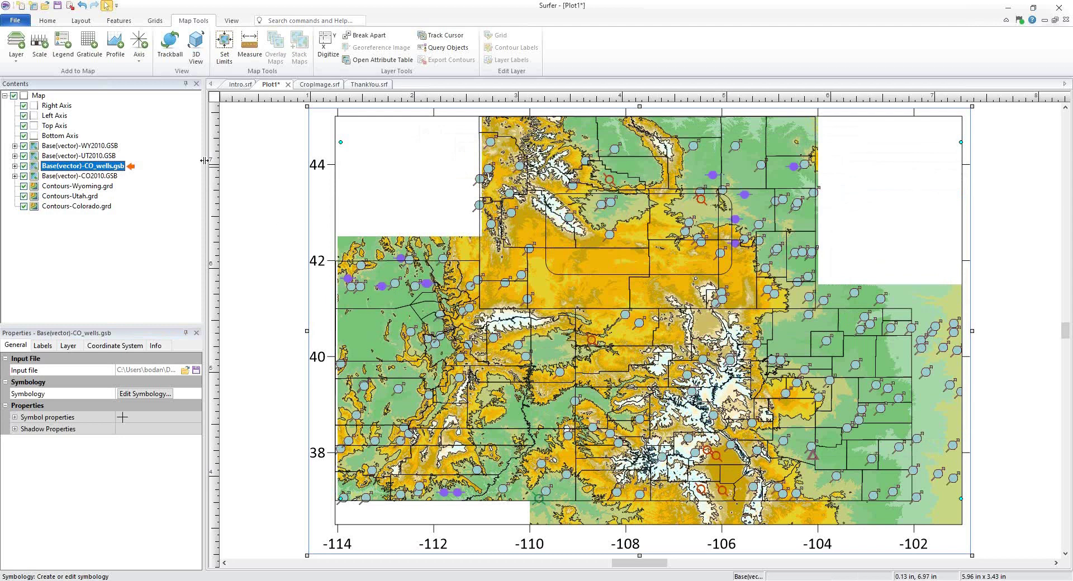
Add a map legend and move it from below the map into the map's upper-right corner.
left_click(65, 54)
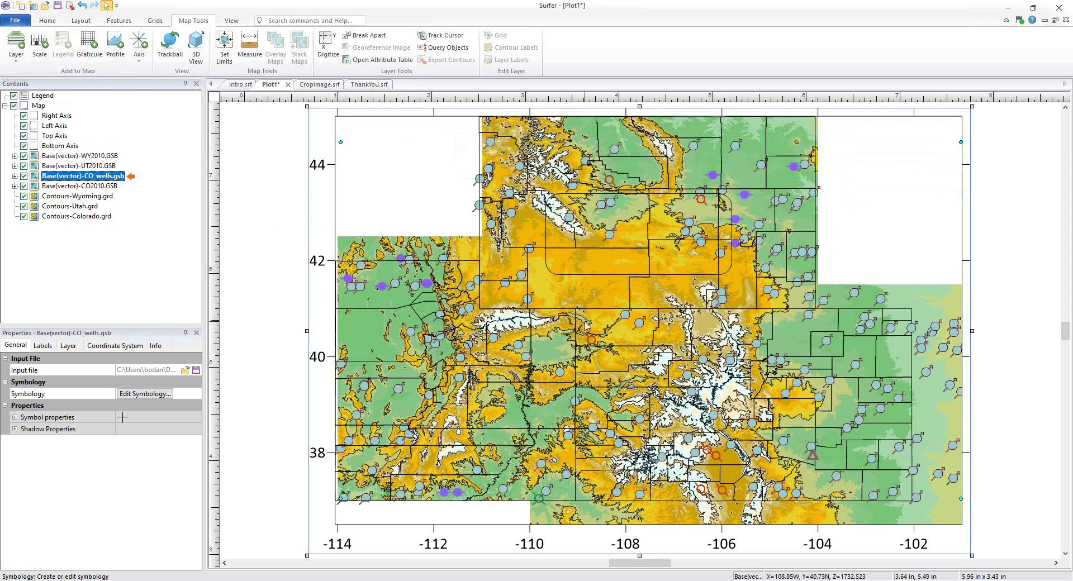
scroll(584, 319, "down", 2)
left_click(627, 552)
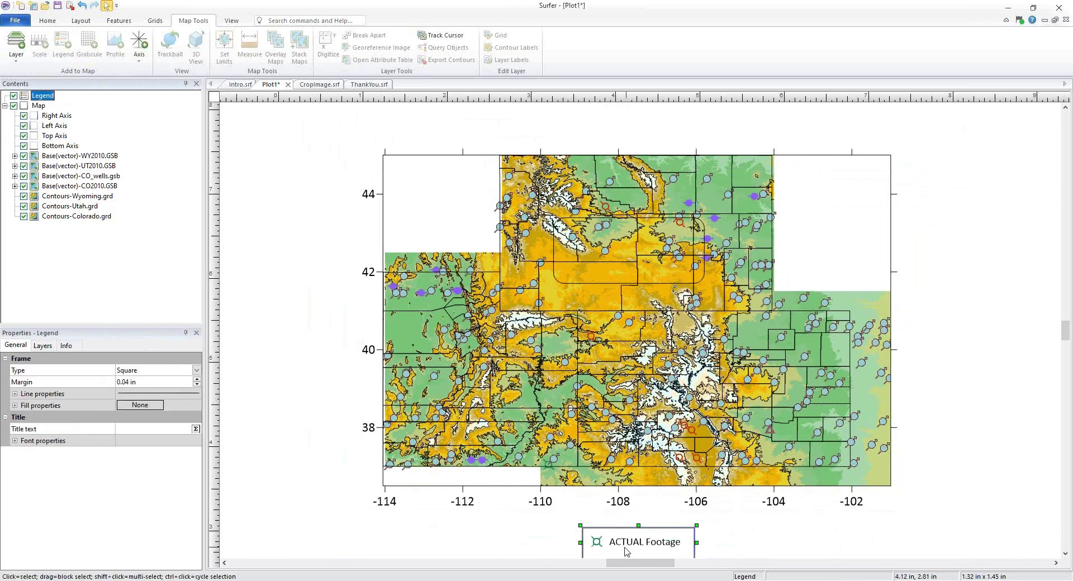
left_click_drag(628, 552, 820, 179)
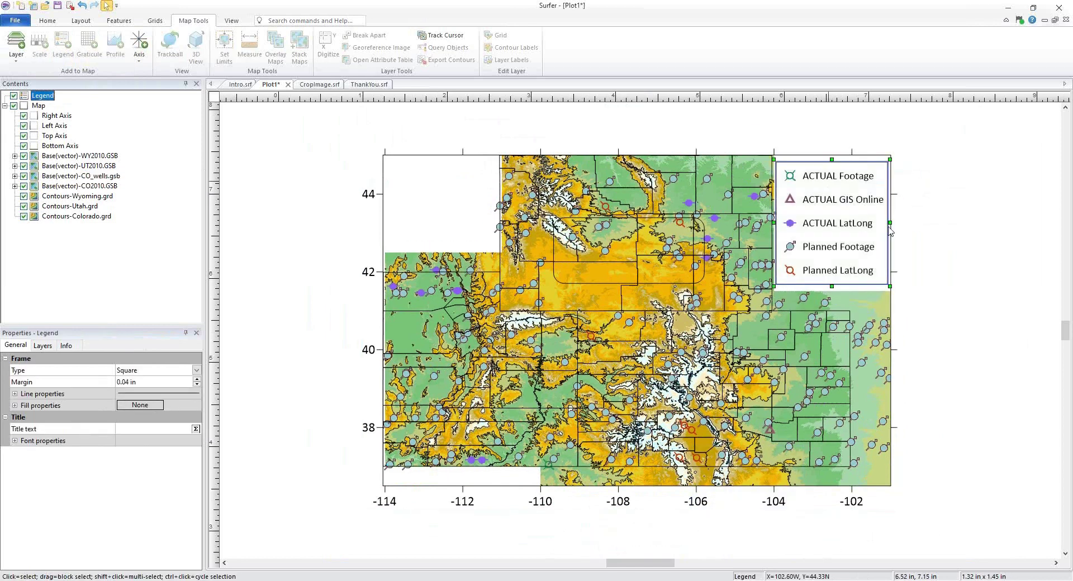
left_click(937, 292)
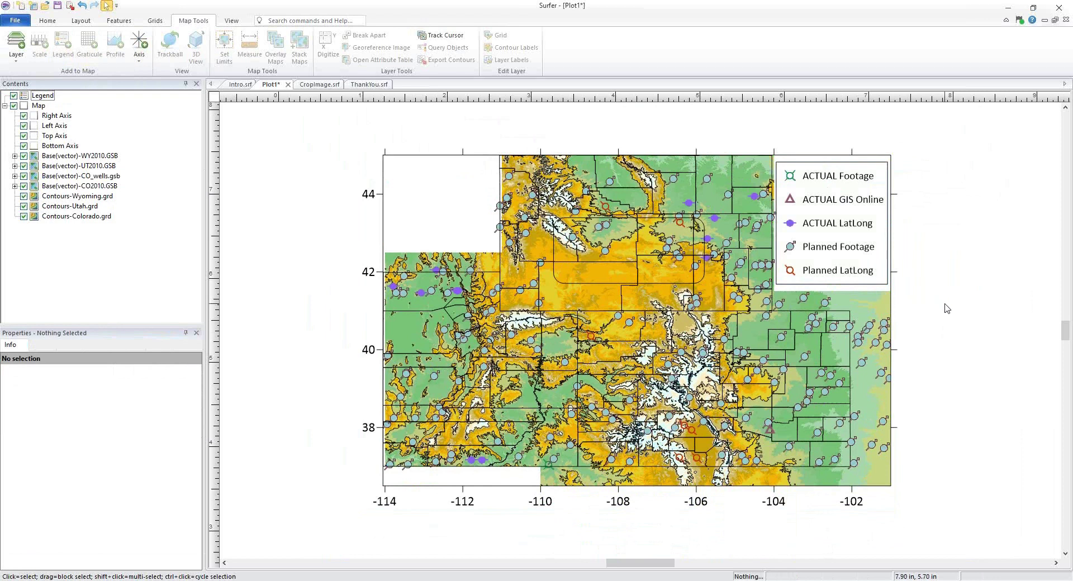
Switch to the CropImage.srf document and select its Hawaii Geological map.tif base layer.
left_click(321, 84)
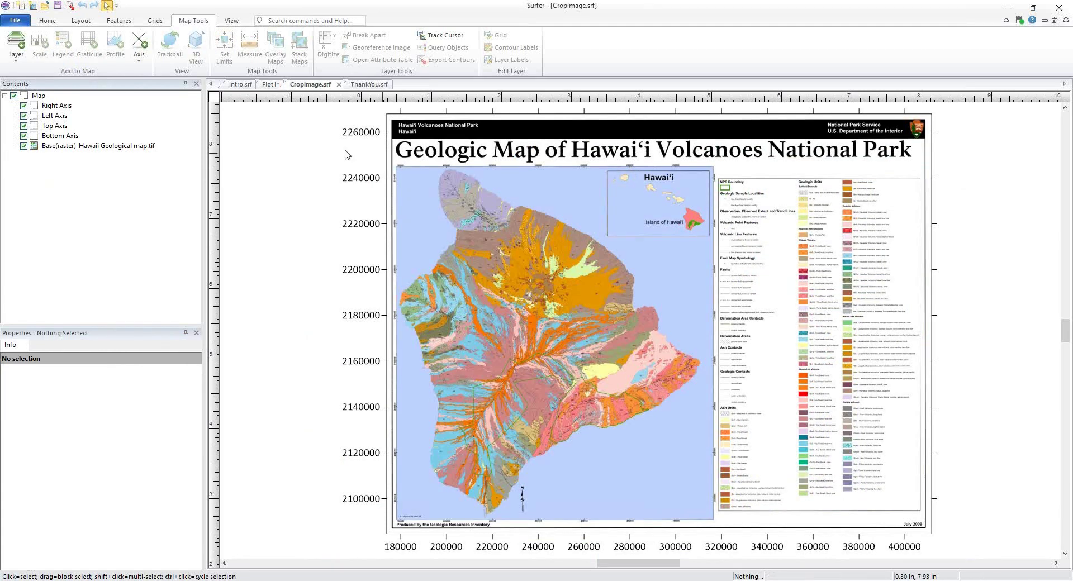
left_click(95, 146)
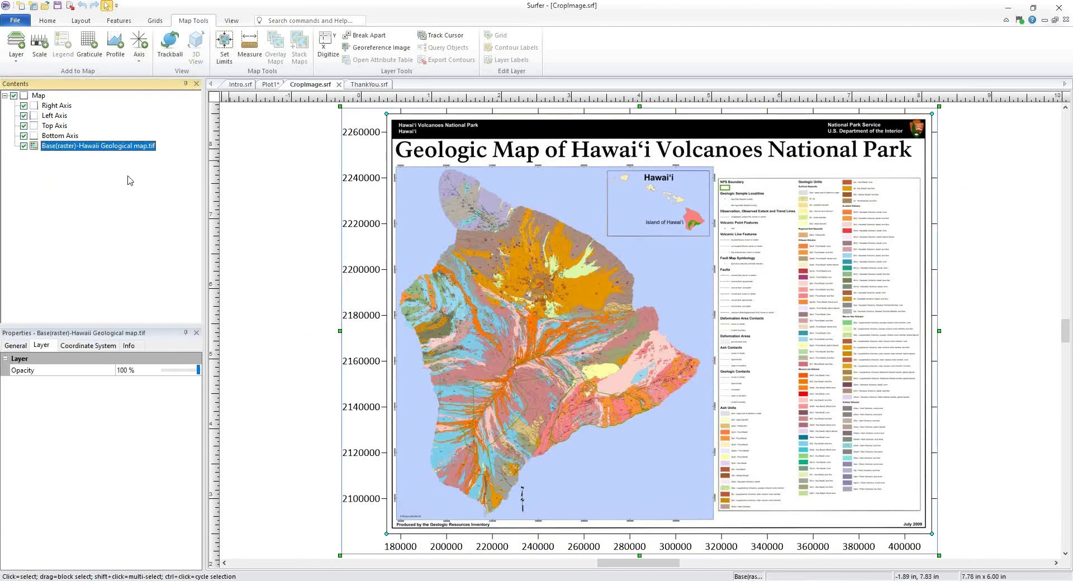
Crop the Hawaii Geological map.tif raster to the island, cutting off the title banner, legend and footer.
left_click(134, 24)
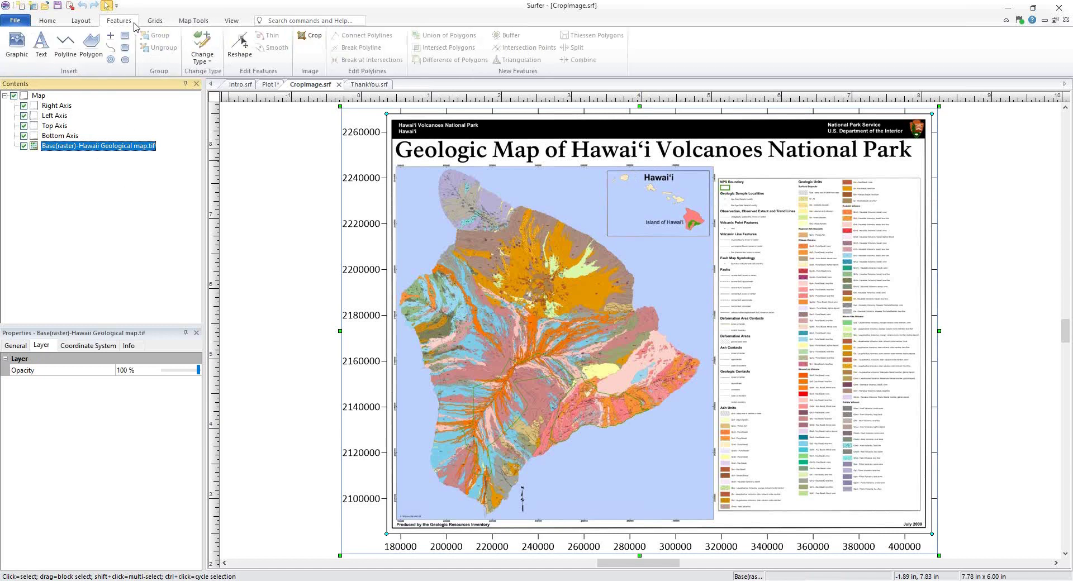
left_click(301, 37)
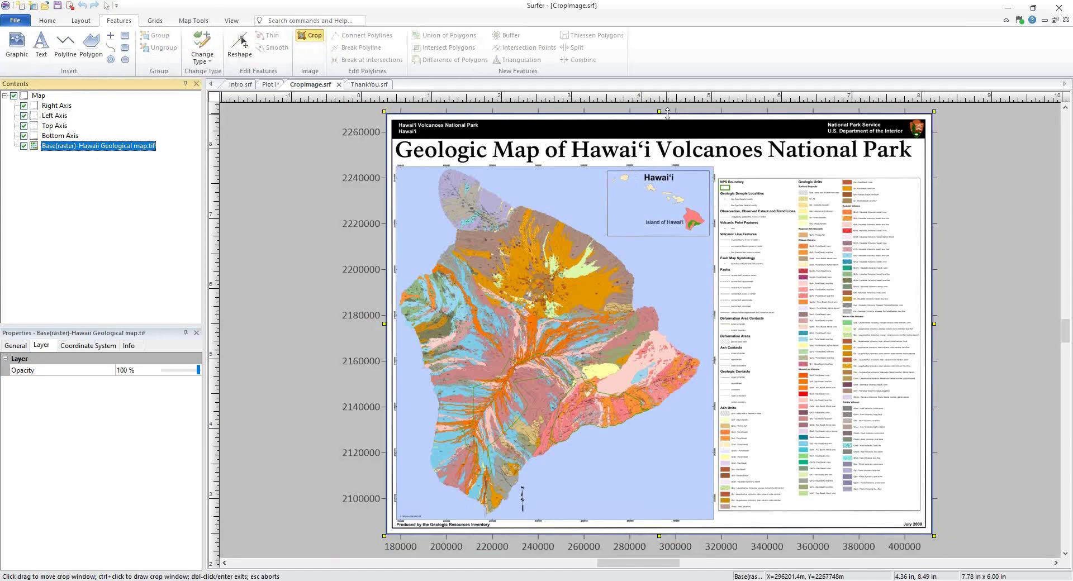
left_click_drag(660, 111, 663, 167)
left_click_drag(933, 351, 714, 346)
left_click_drag(545, 537, 547, 517)
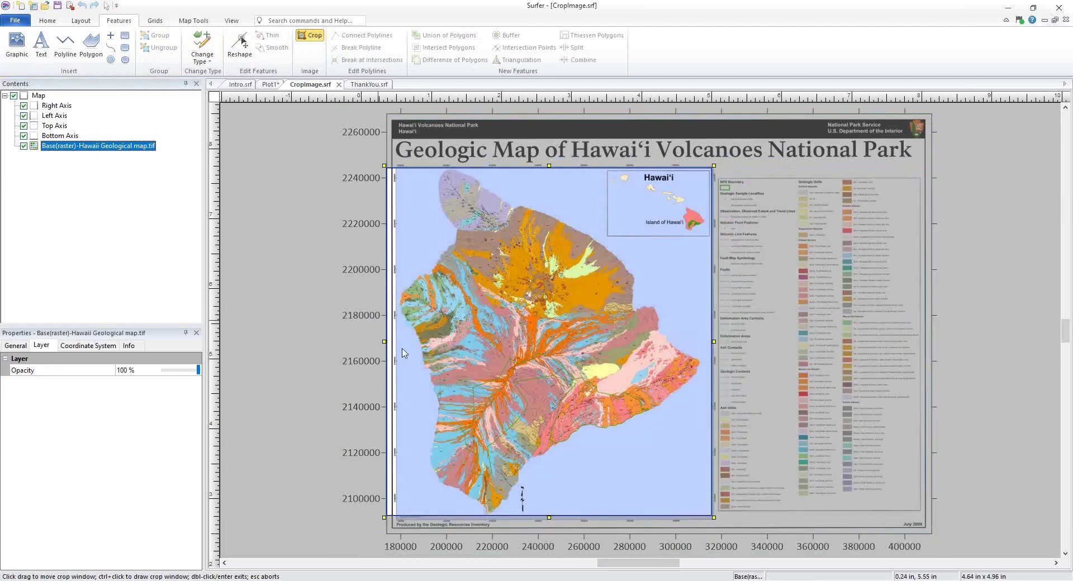
left_click_drag(385, 340, 397, 341)
key("Return")
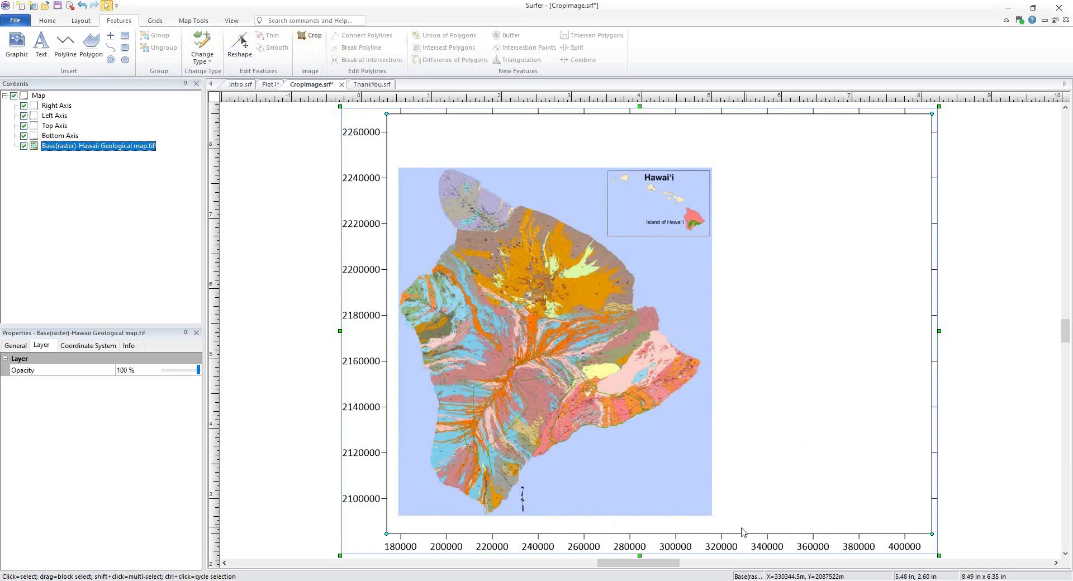
Switch the map's limits to Use data limits so its frame fits the cropped image.
left_click(38, 96)
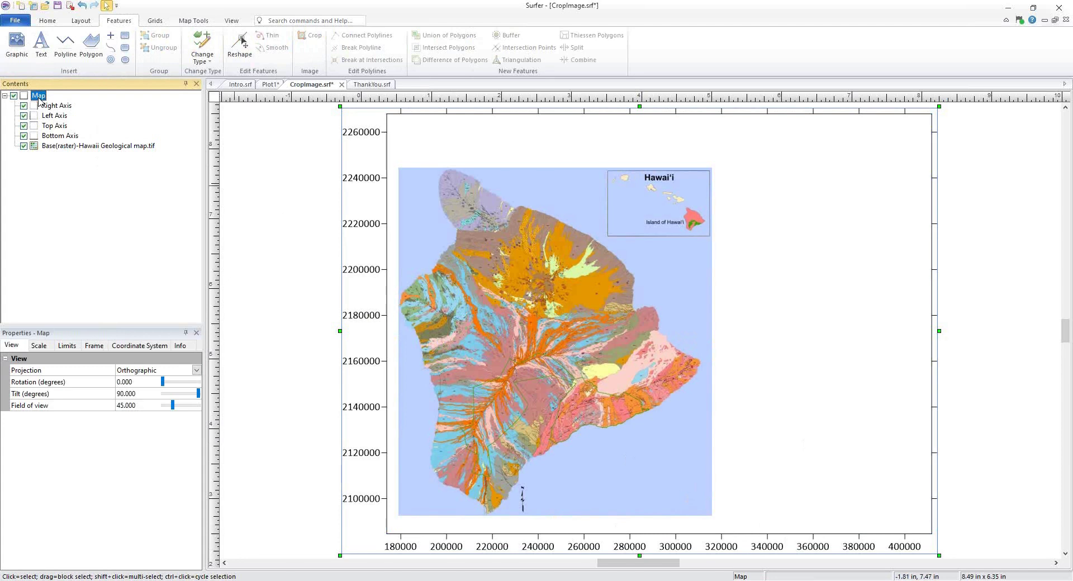
left_click(66, 350)
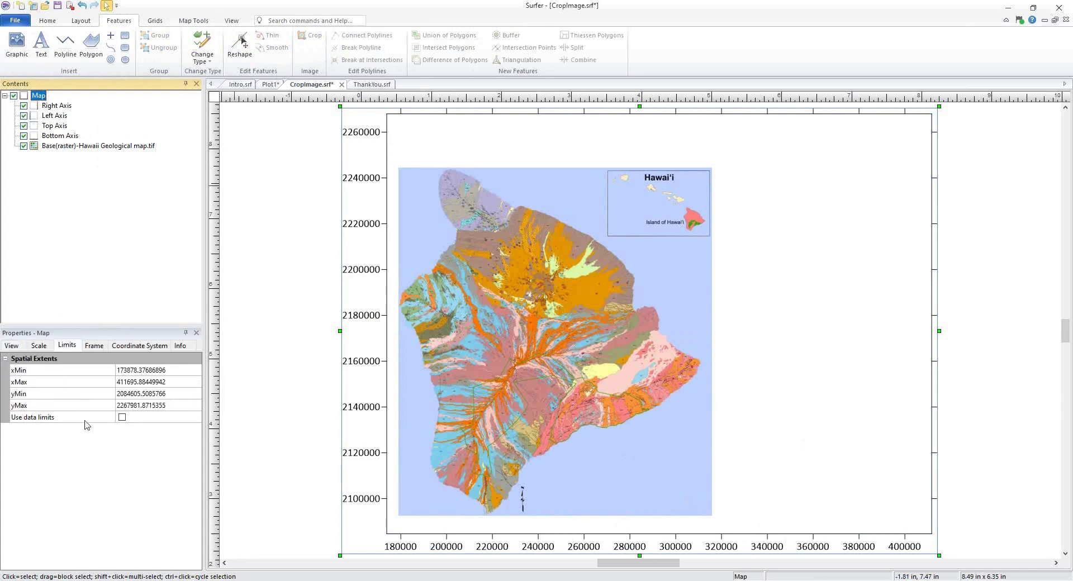
left_click(122, 417)
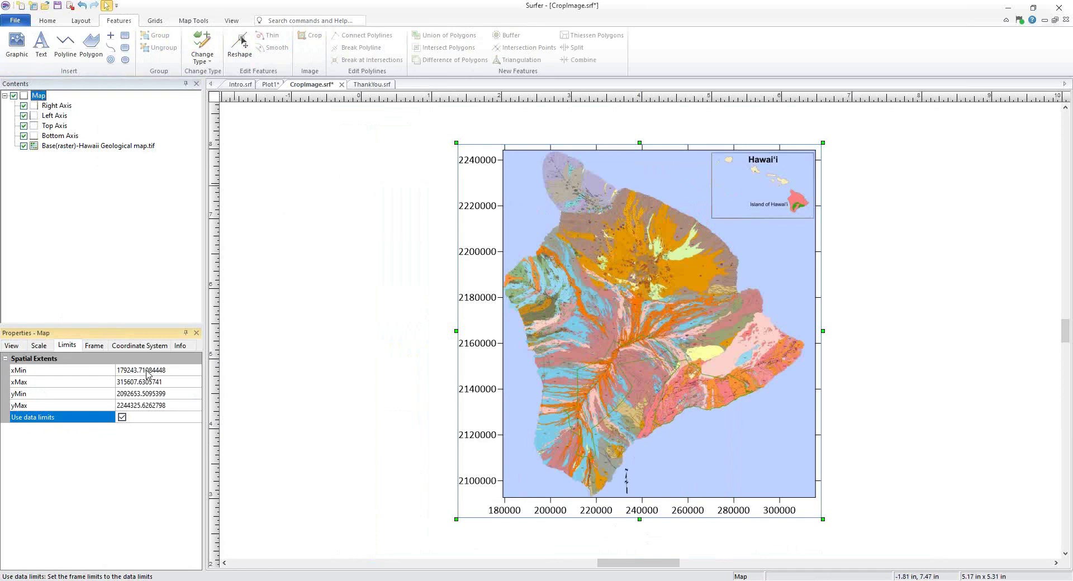
Make the raster's sampled light-blue ocean colour transparent with a tolerance of 8.
left_click(120, 148)
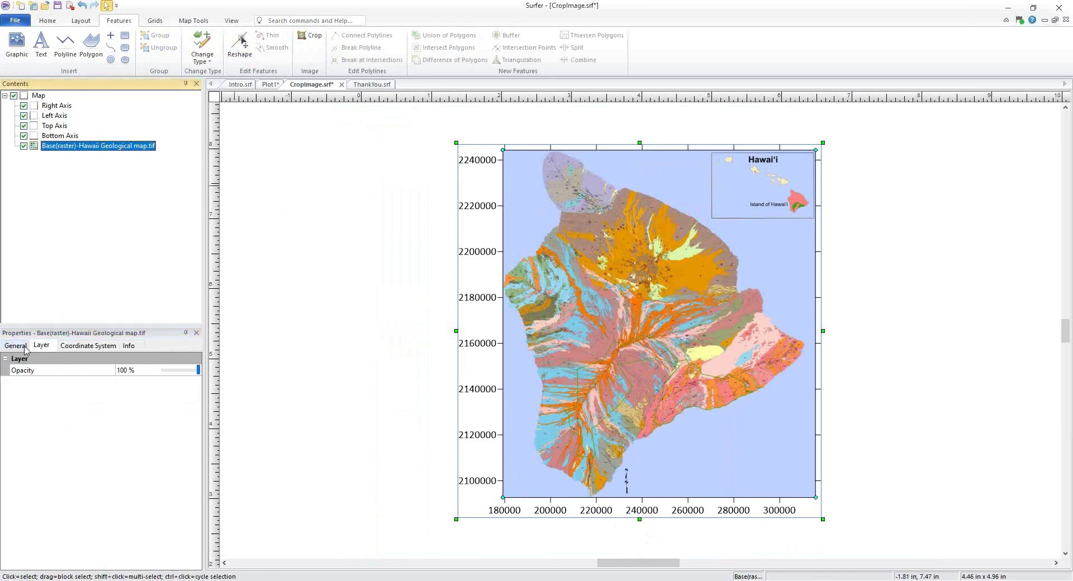
left_click(25, 348)
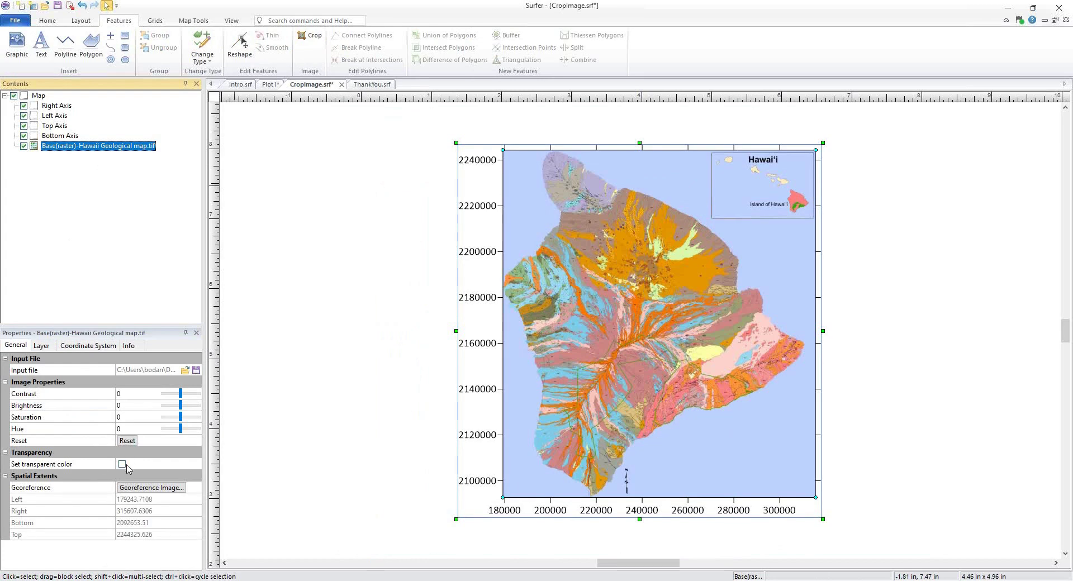
left_click(122, 464)
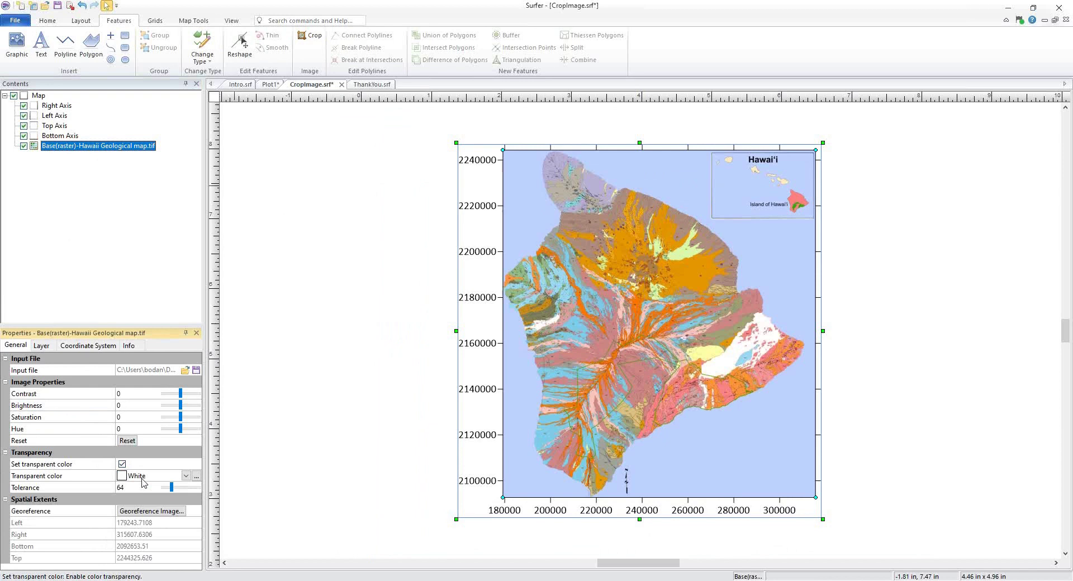
left_click(142, 480)
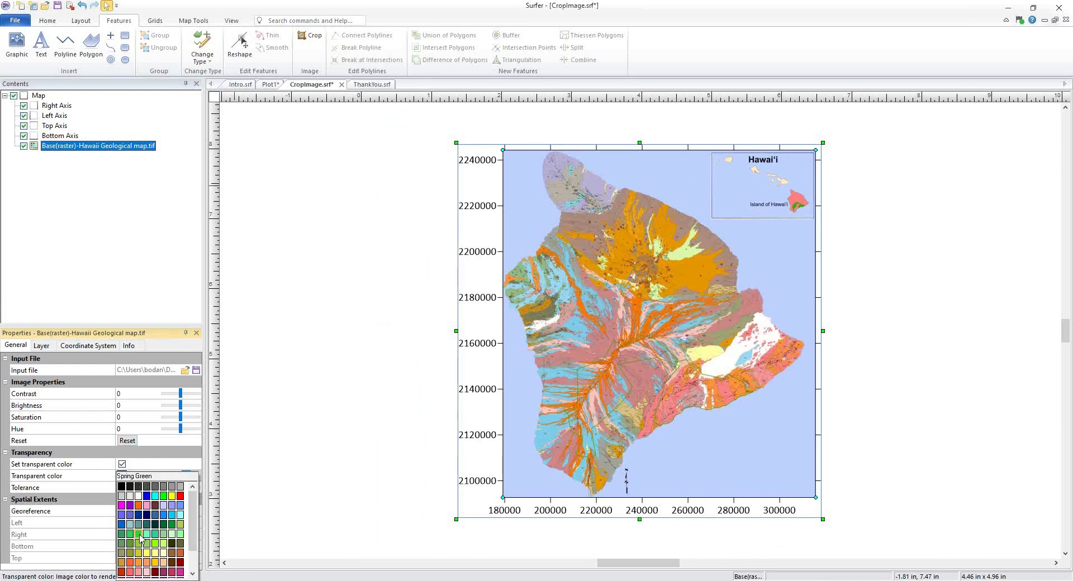
left_click(140, 540)
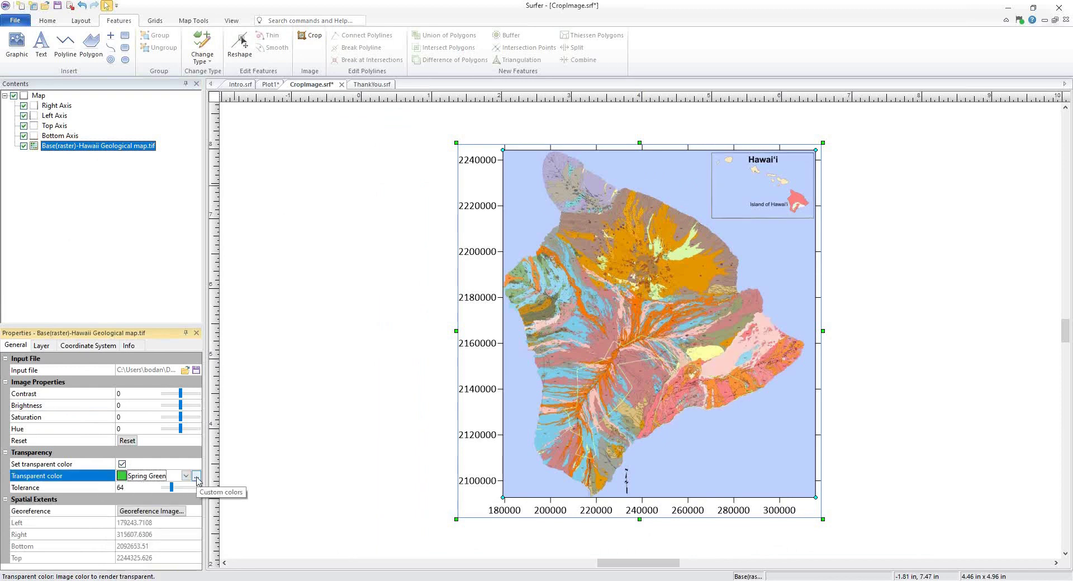
left_click(197, 476)
left_click(184, 429)
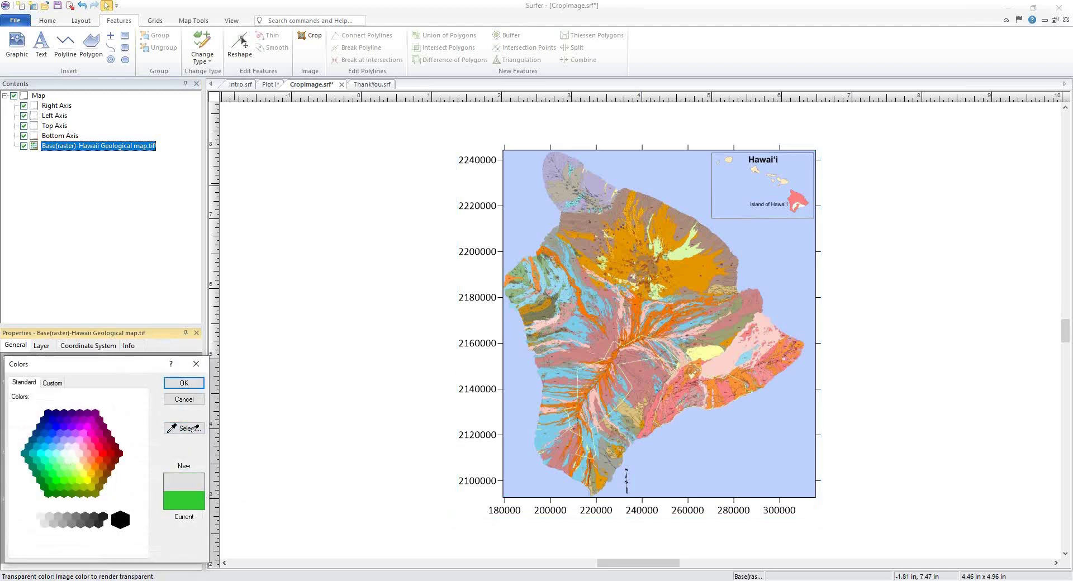
left_click(731, 445)
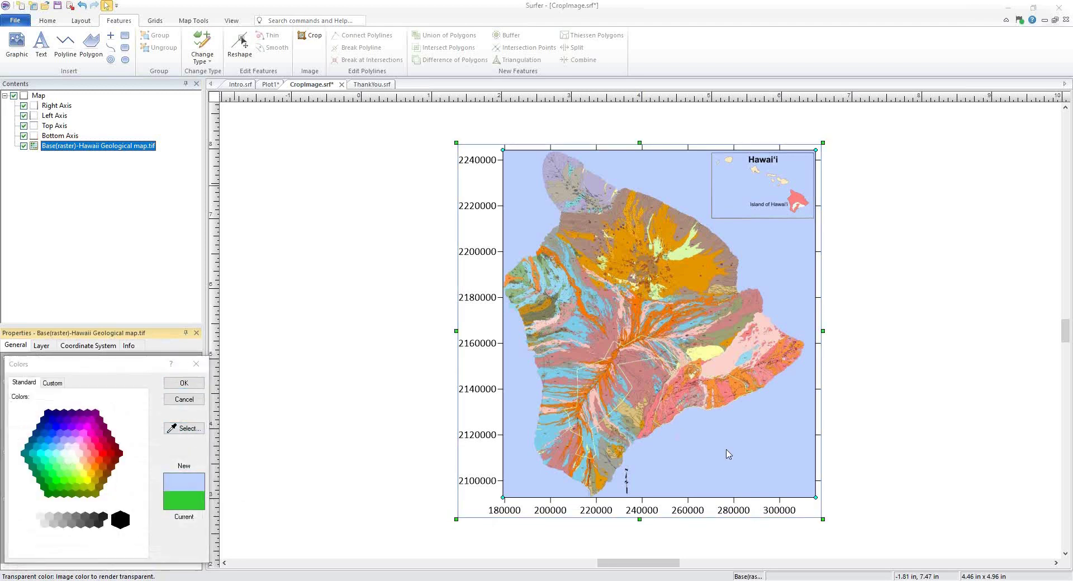
left_click(183, 386)
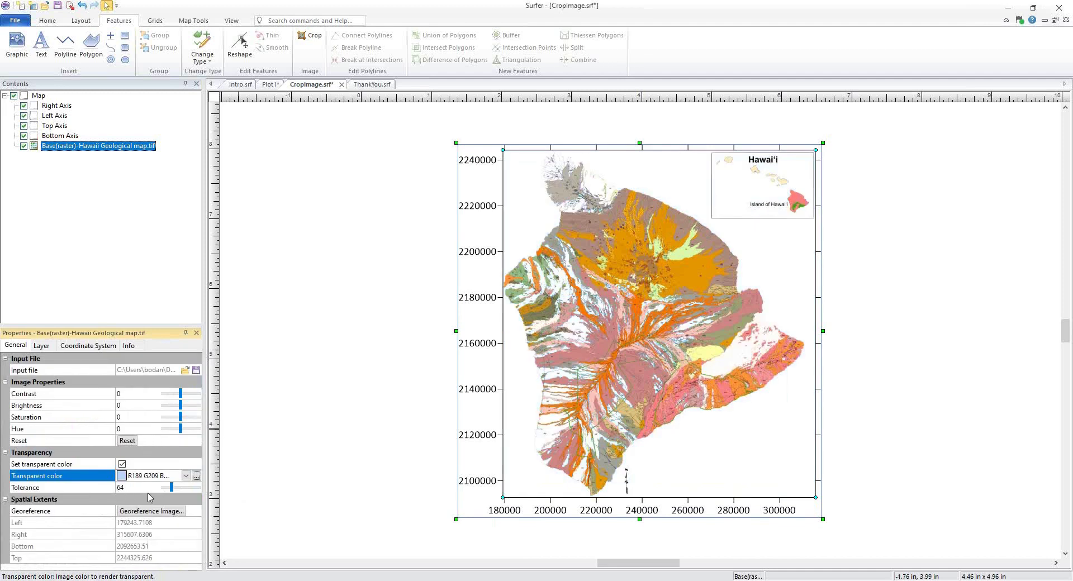
mouse_move(173, 492)
left_mouse_down()
mouse_move(184, 493)
mouse_move(166, 493)
left_mouse_up()
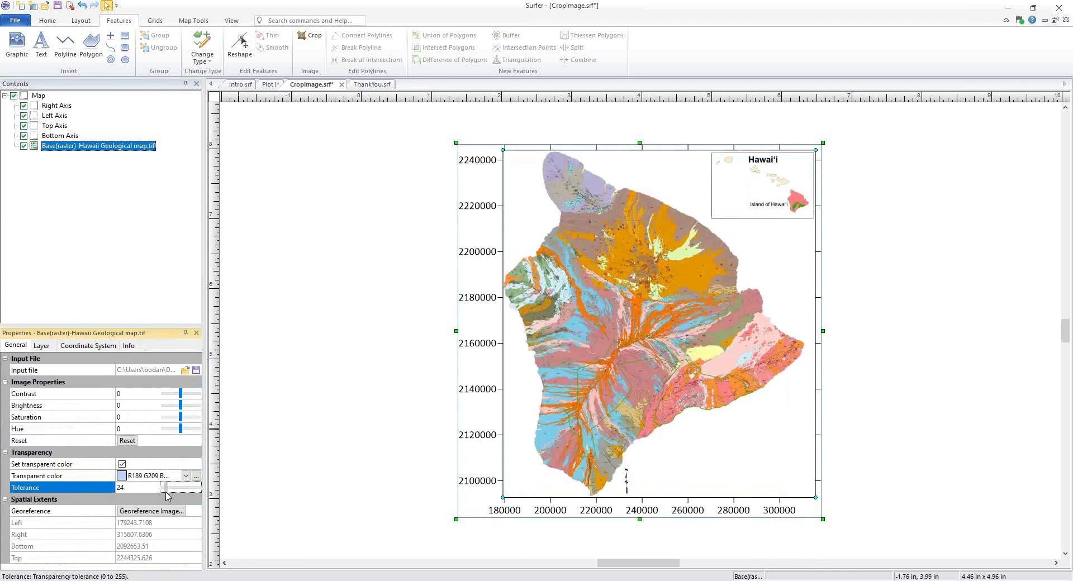
type("8")
key("Return")
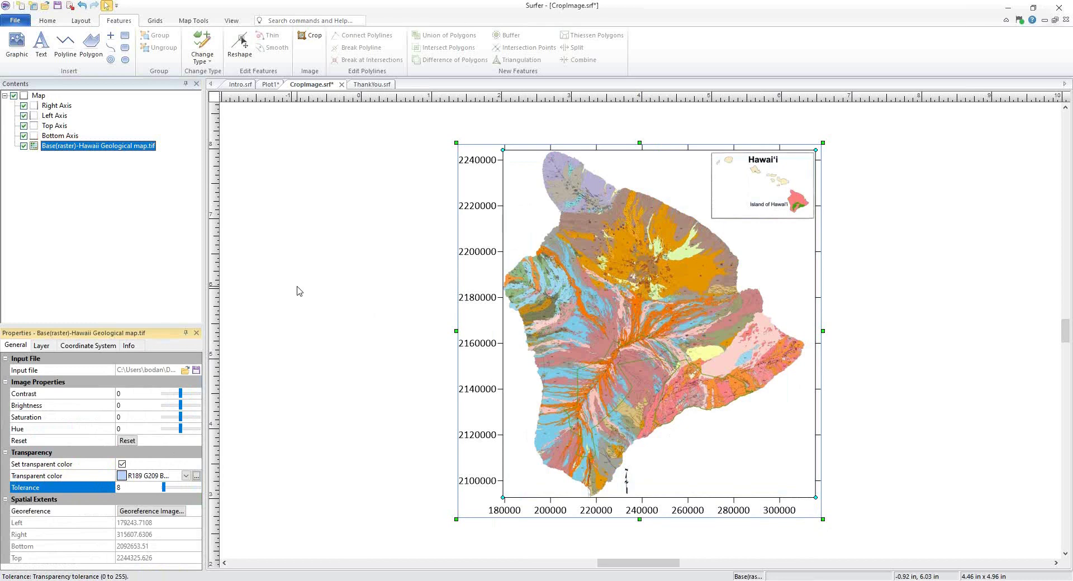
Add a contour layer from the Hawaii topo grid to the map, keeping the current limits.
left_click(41, 97)
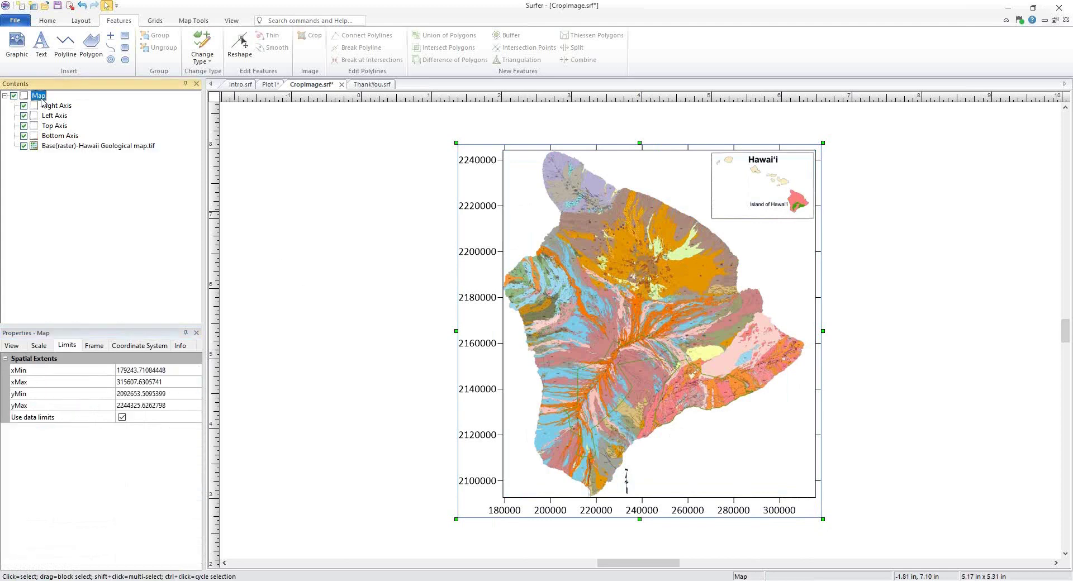
left_click(47, 21)
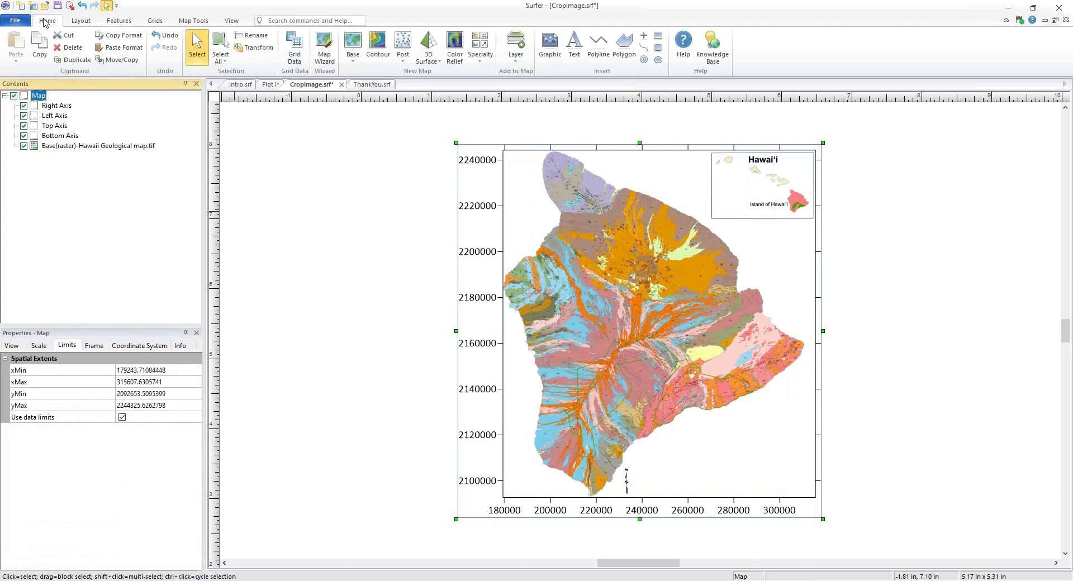
left_click(476, 56)
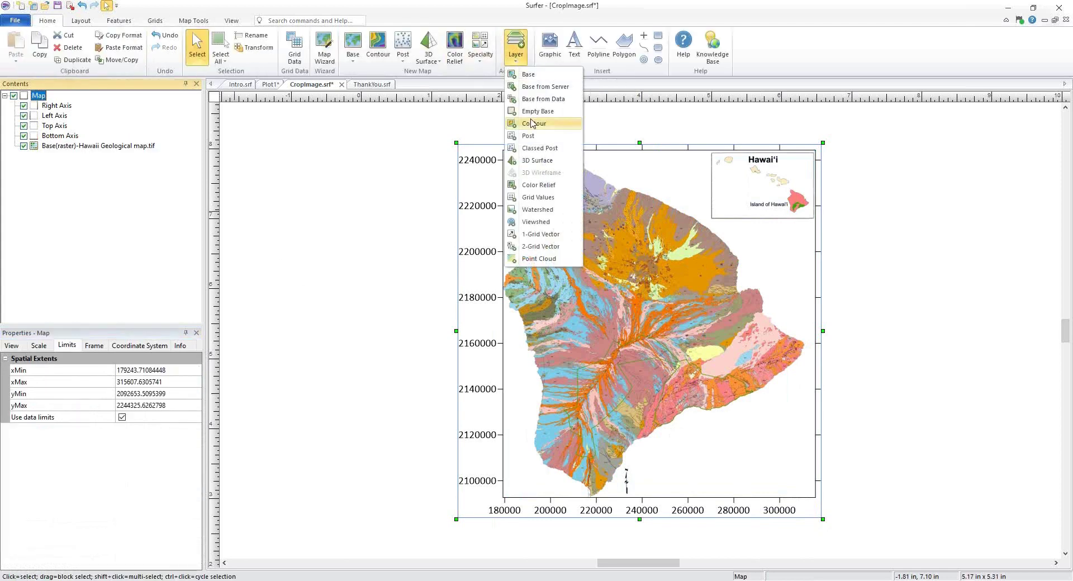
left_click(533, 123)
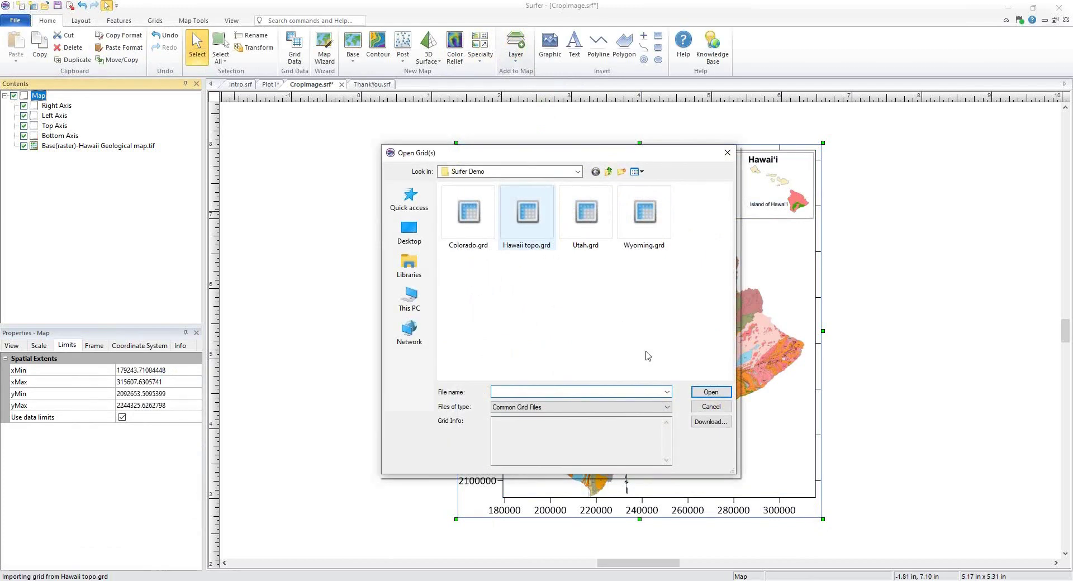
left_click(711, 392)
left_click(615, 335)
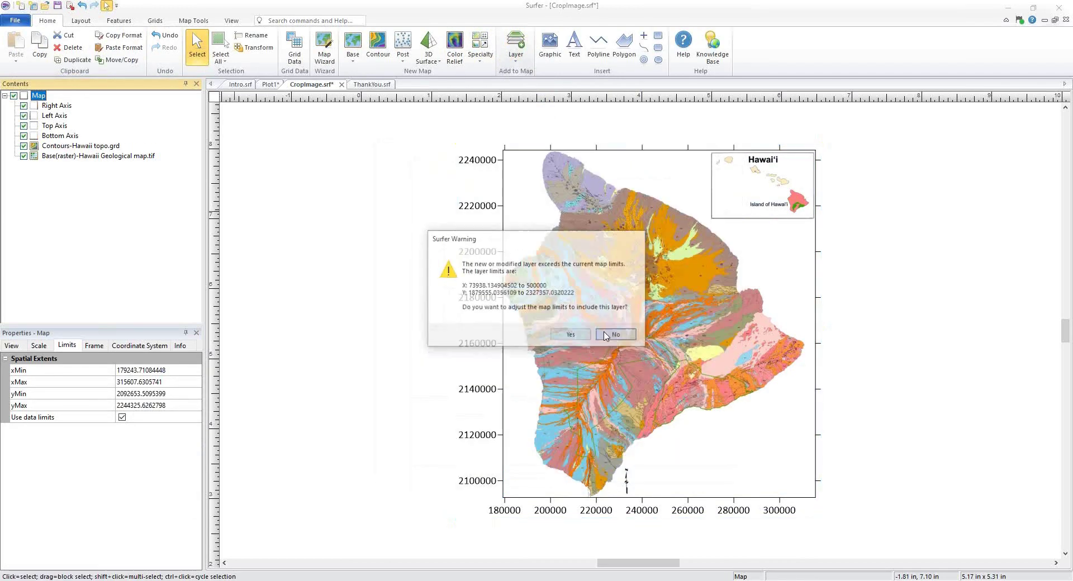
Turn off Fill contours on the Contours-Hawaii topo.grd layer so only labelled lines show.
left_click(98, 146)
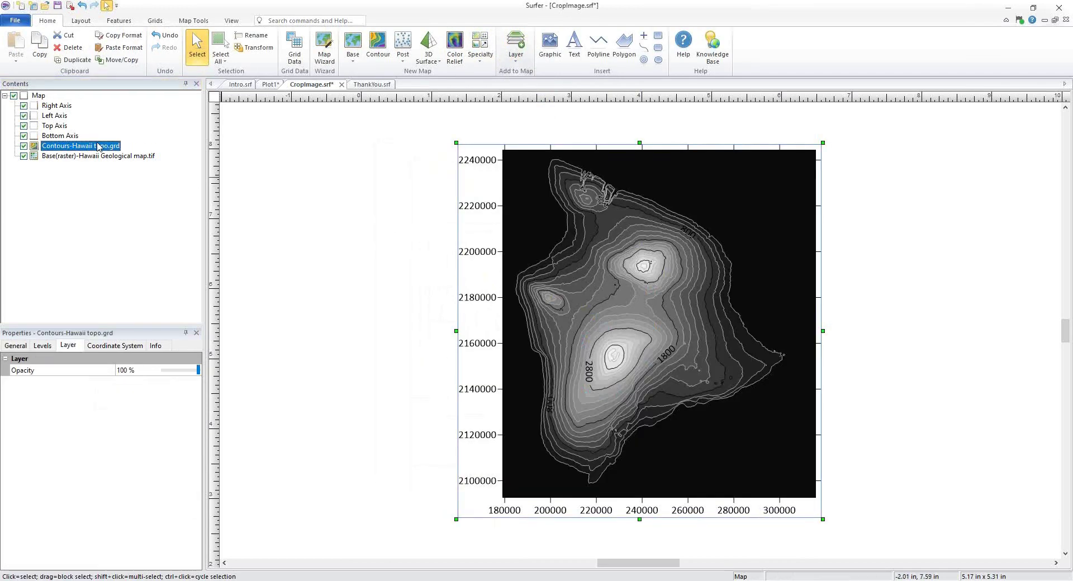
left_click(42, 345)
left_click(123, 478)
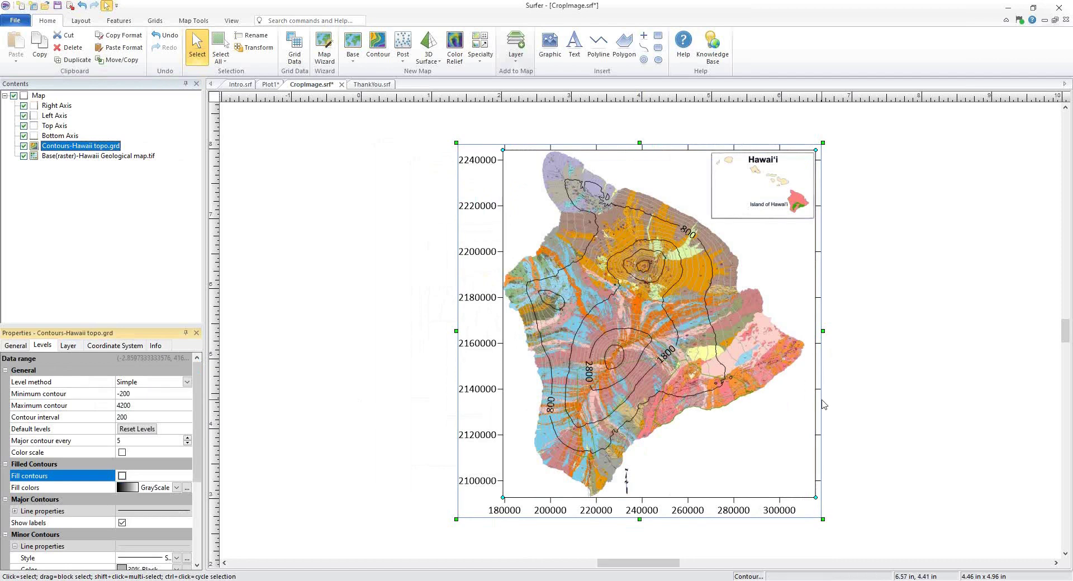
left_click(823, 404)
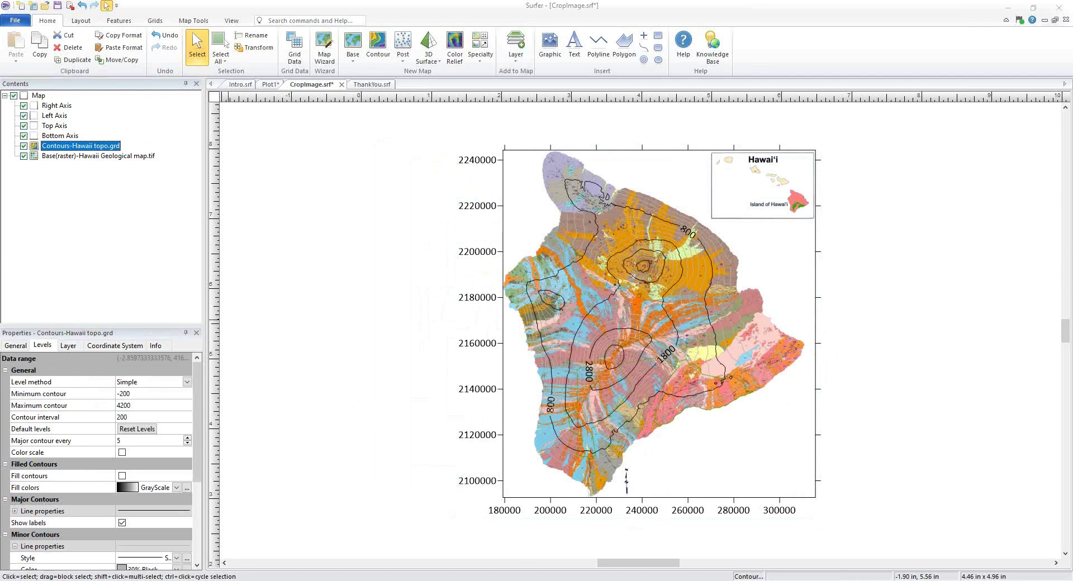
Add Hawaii profiles.dxf to the map as a base layer, accepting the default DXF import options.
left_click(38, 96)
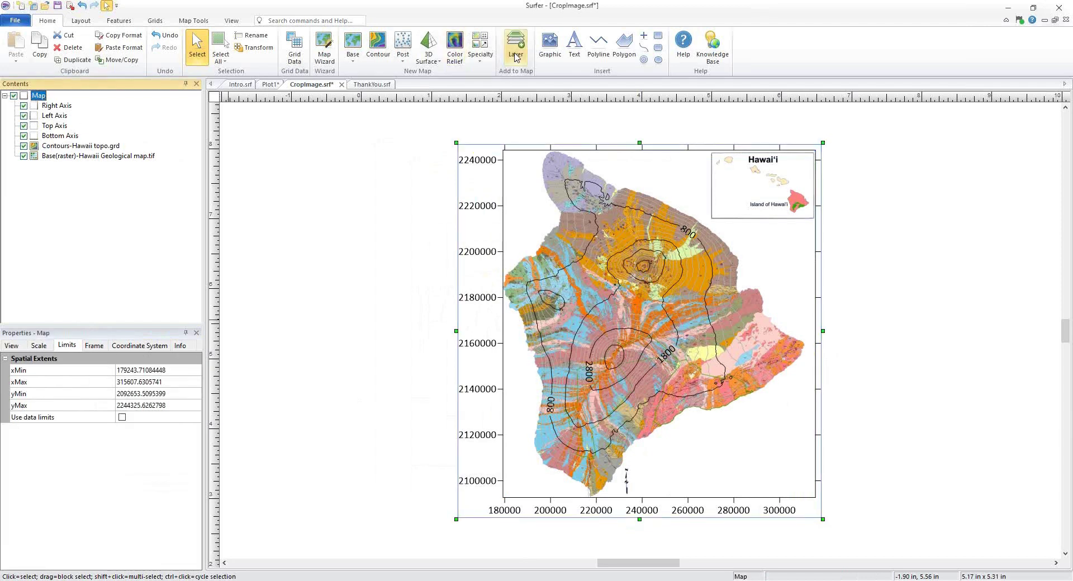
left_click(515, 58)
left_click(531, 74)
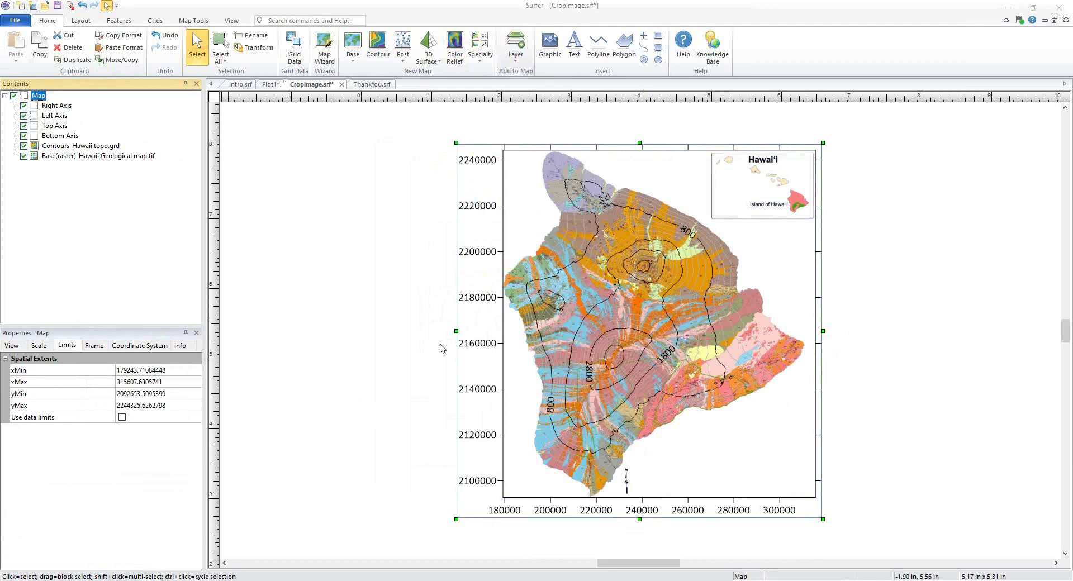
left_click(711, 242)
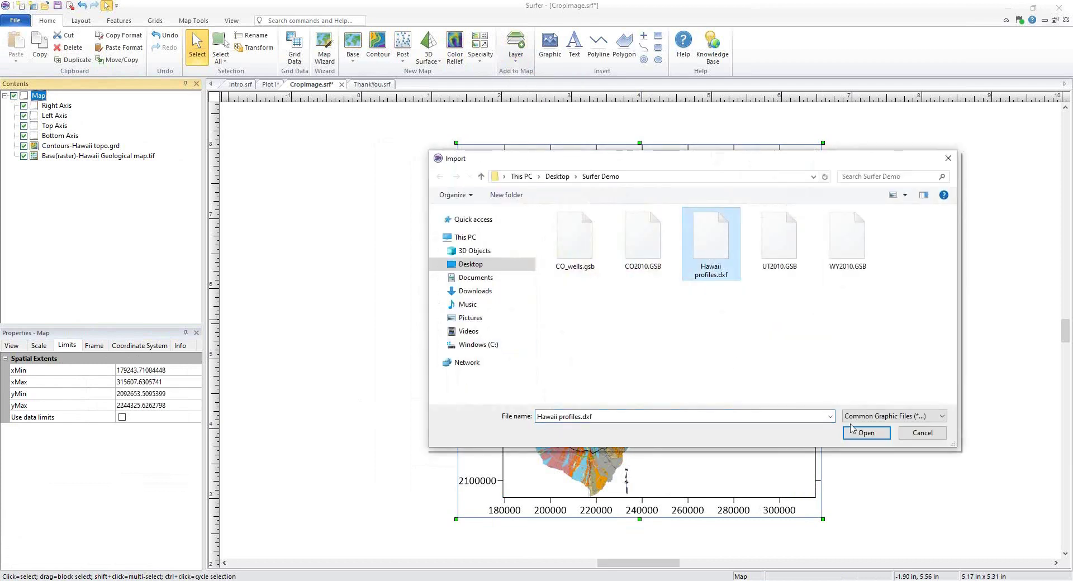
left_click(866, 433)
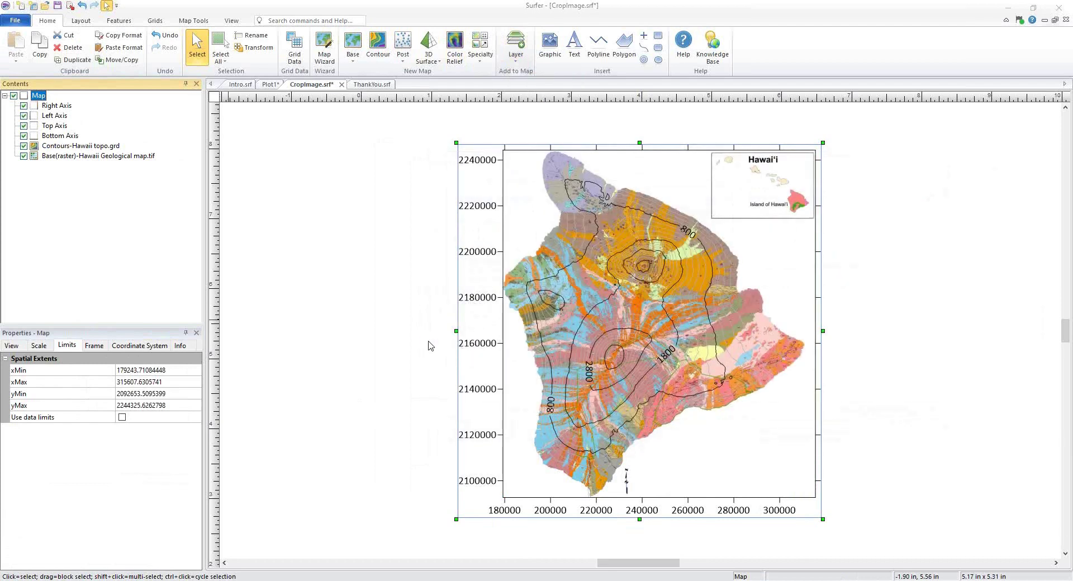
left_click(611, 320)
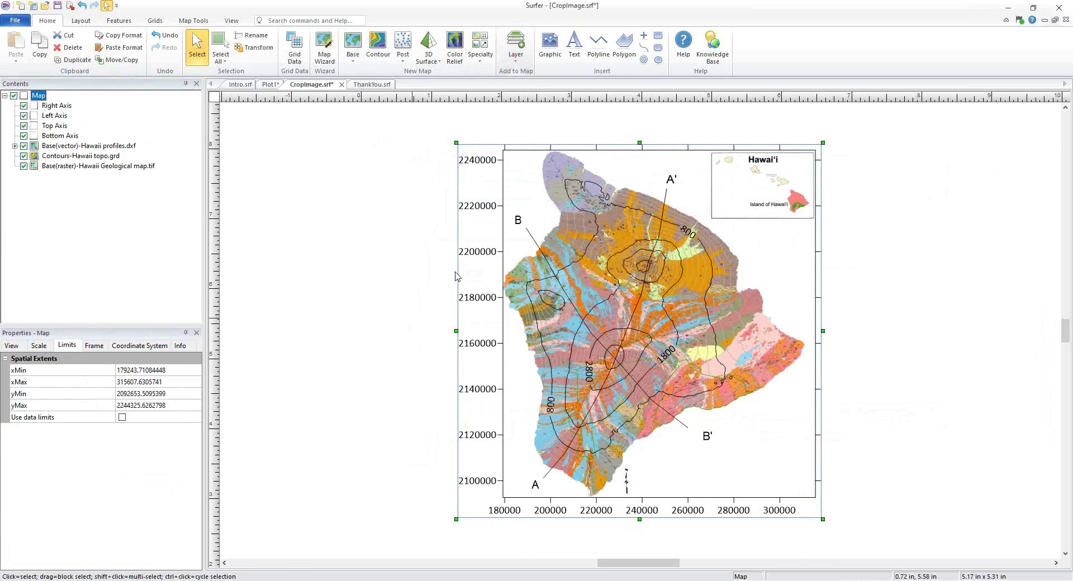
left_click(667, 194, "ctrl")
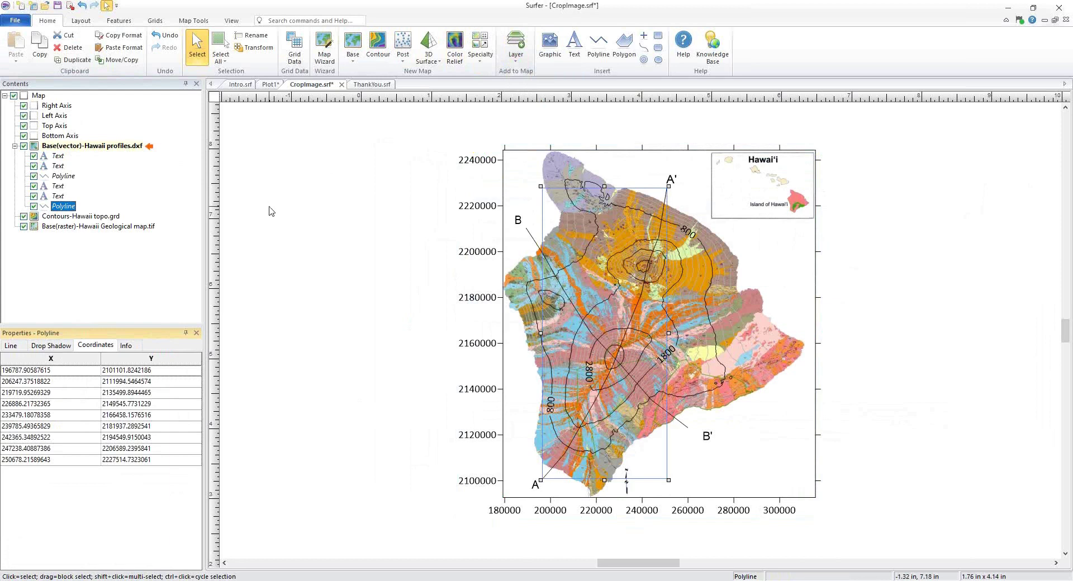
Create an elevation profile along line A–A' and place it beside the map.
left_click(184, 22)
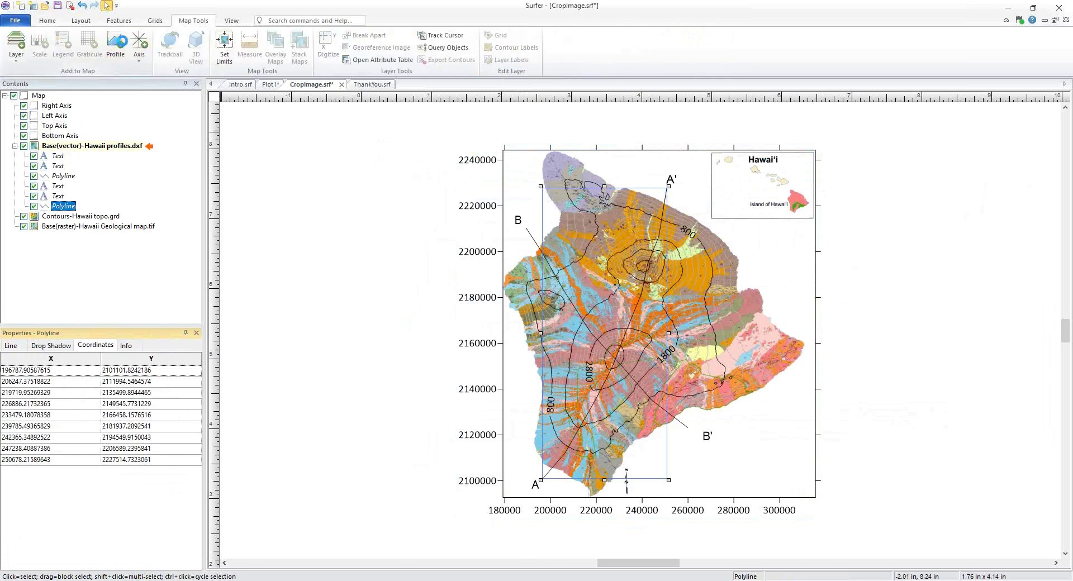
left_click(124, 46)
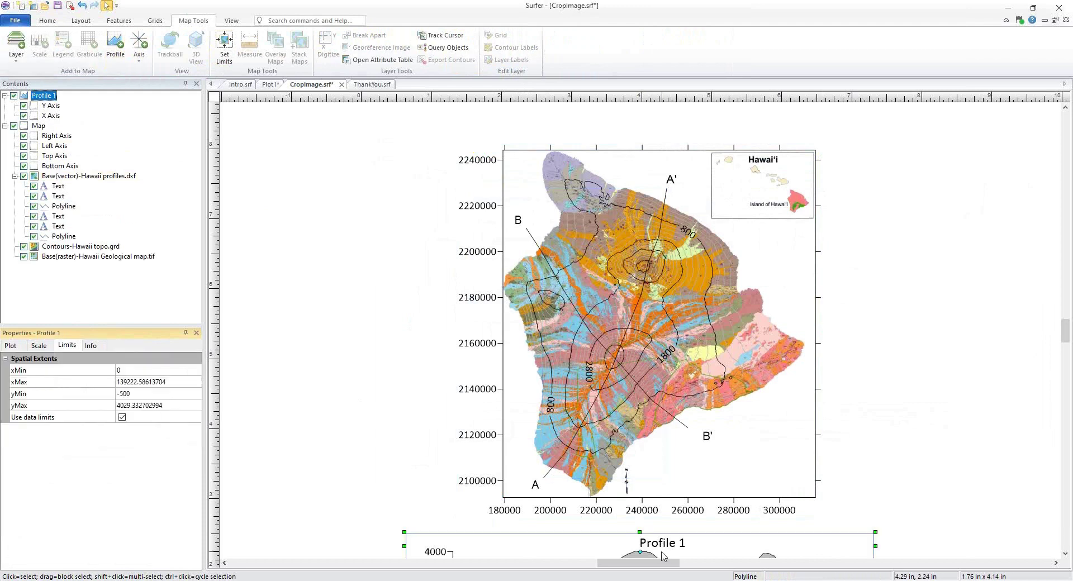
mouse_move(616, 543)
left_mouse_down()
mouse_move(1016, 178)
mouse_move(1023, 151)
mouse_move(1041, 154)
left_mouse_up()
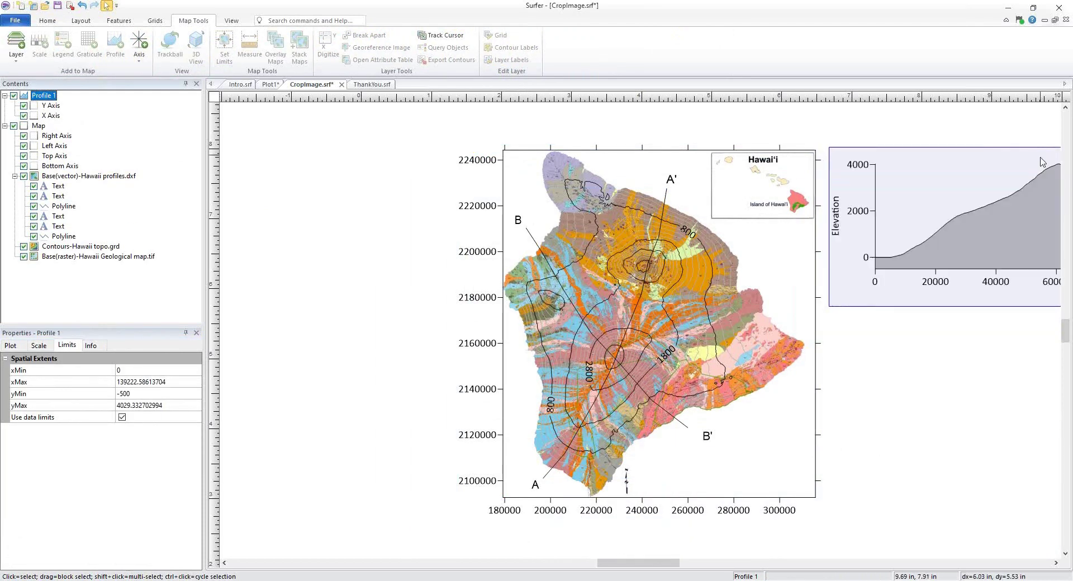
Rename the profile plot's title from Profile 1 to Profile A.
key("ctrl+a")
scroll(954, 257, "right", 5)
left_click(950, 259)
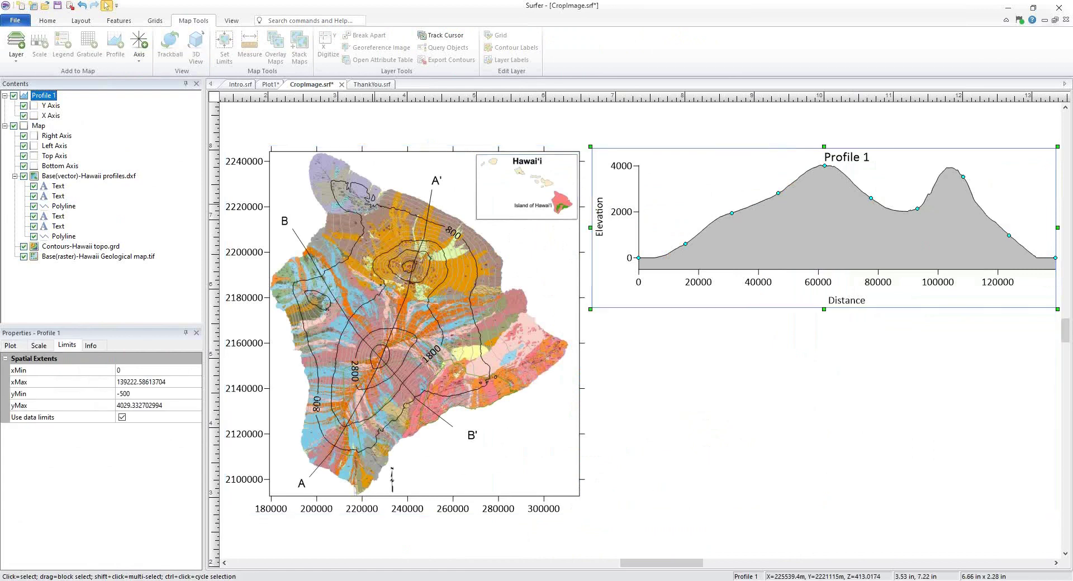
left_click(25, 350)
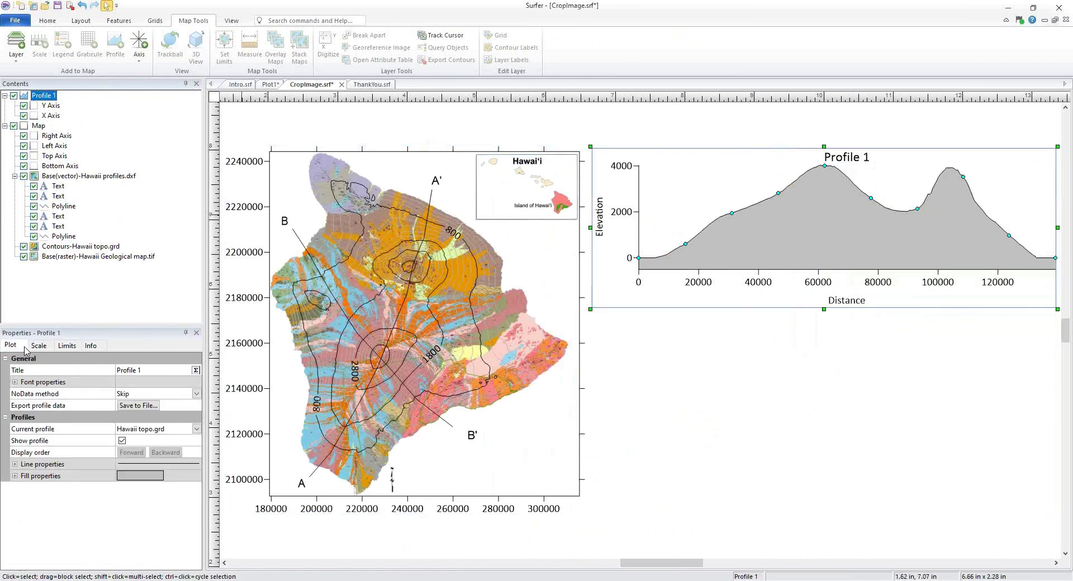
left_click(150, 370)
key("BackSpace")
type("A")
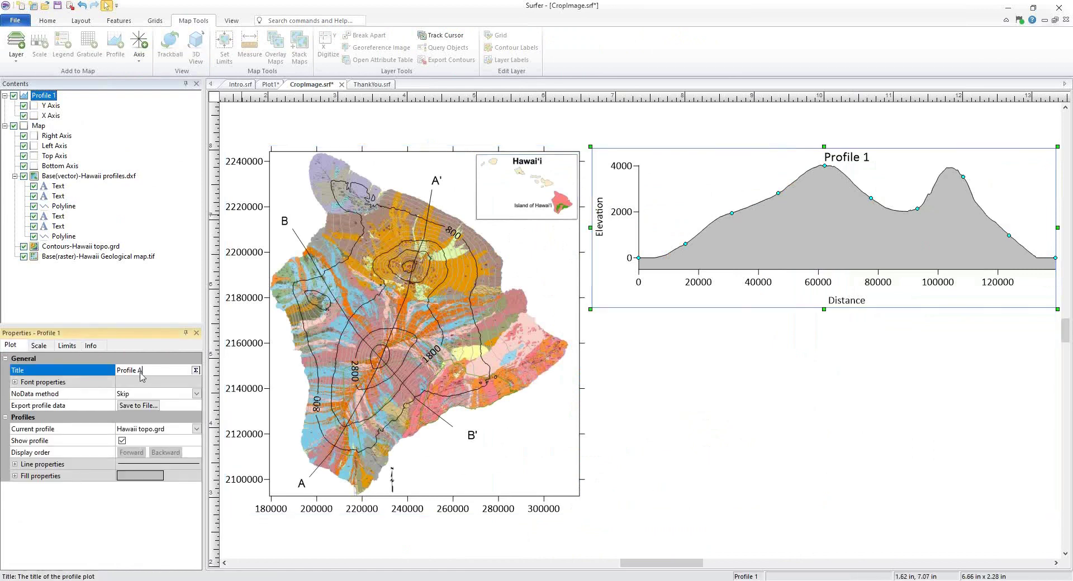
left_click(121, 519)
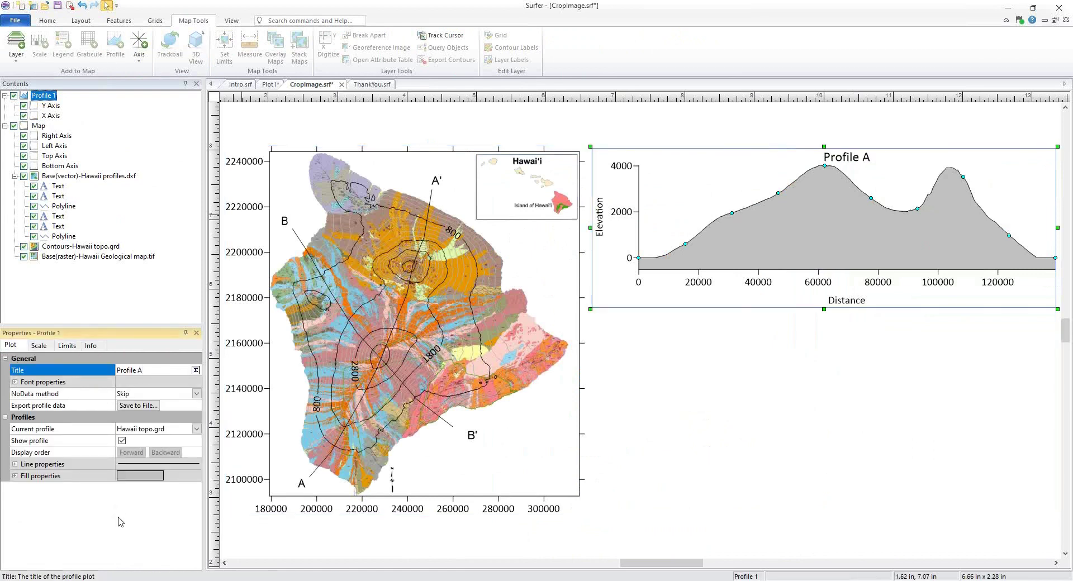
Create a second elevation profile along line B–B' and position it beneath Profile A.
left_click(296, 235)
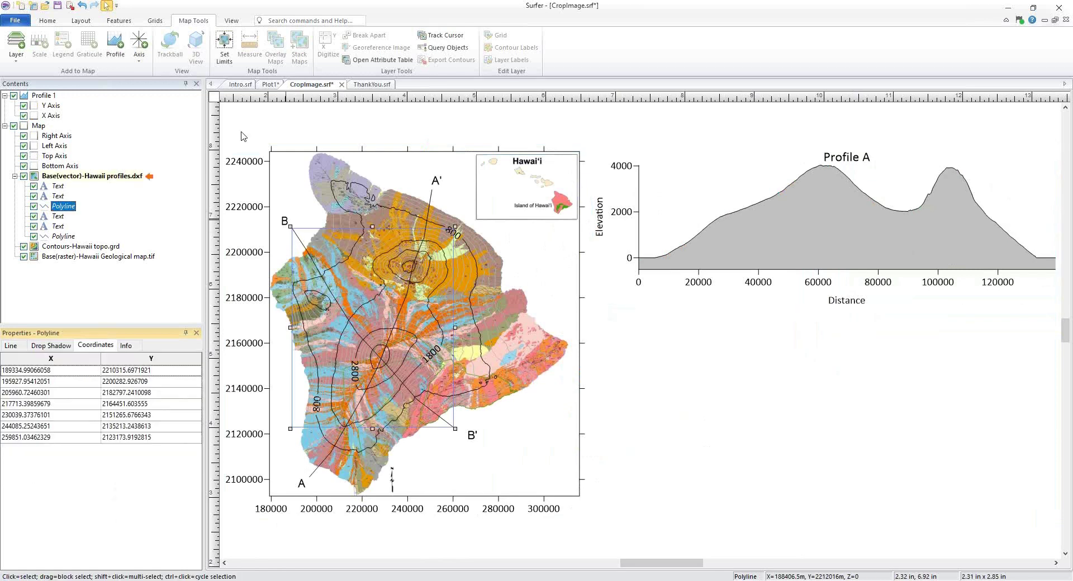
left_click(115, 47)
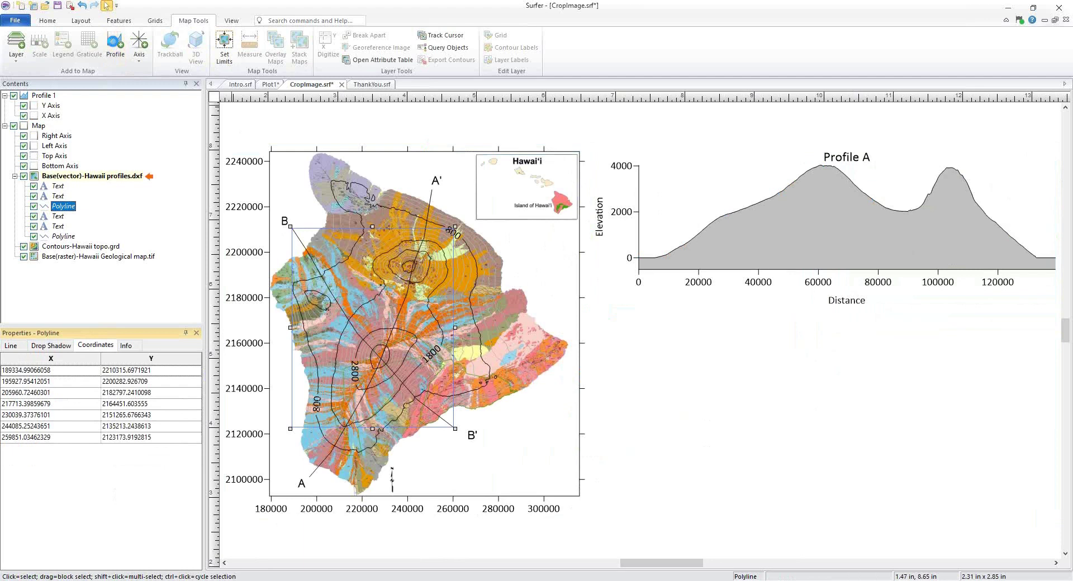
left_click_drag(457, 554, 885, 352)
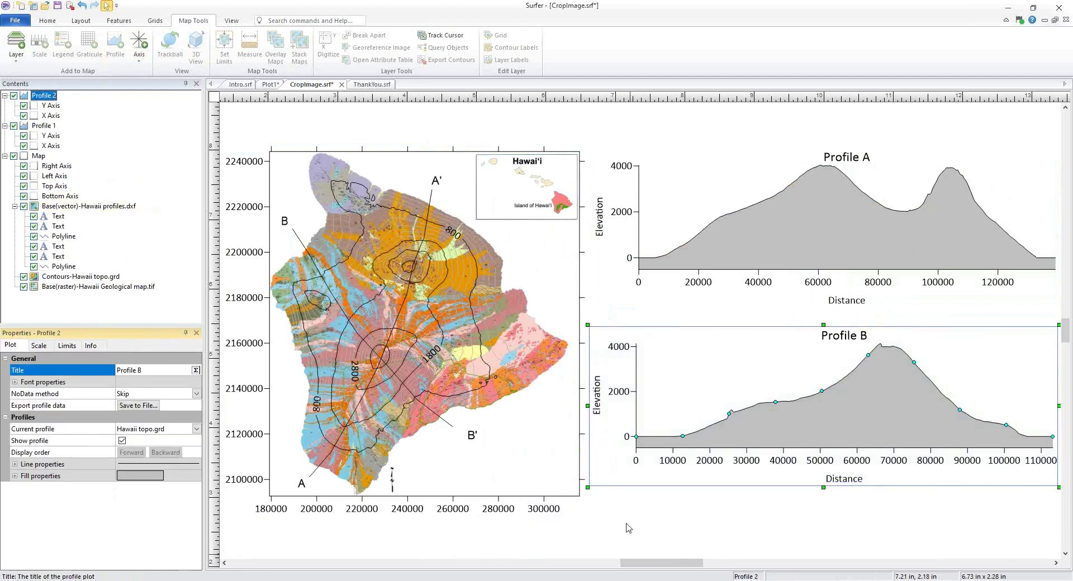
left_click(627, 523)
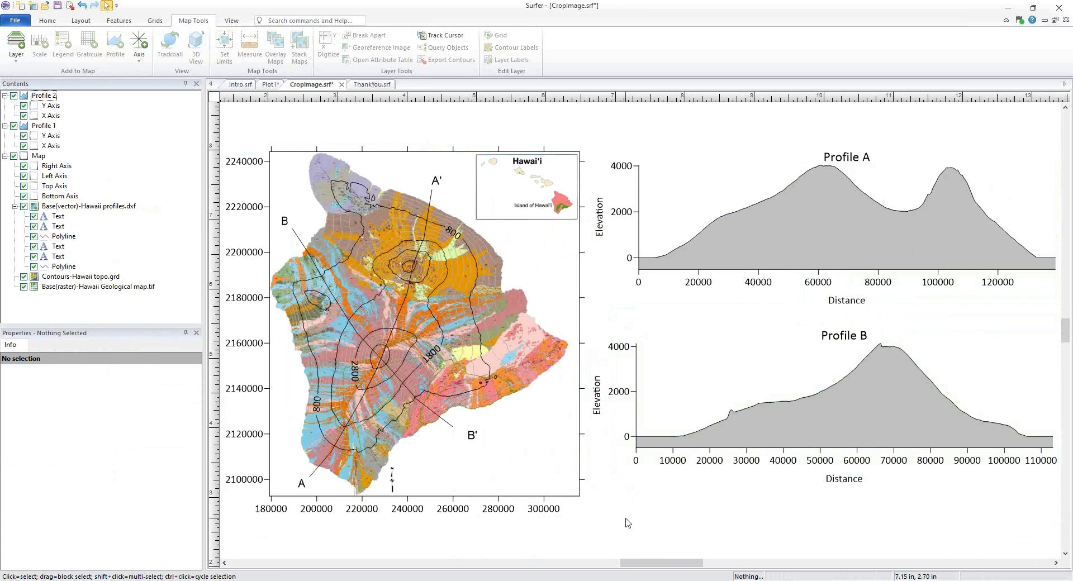
key("ctrl+a")
left_click(649, 537)
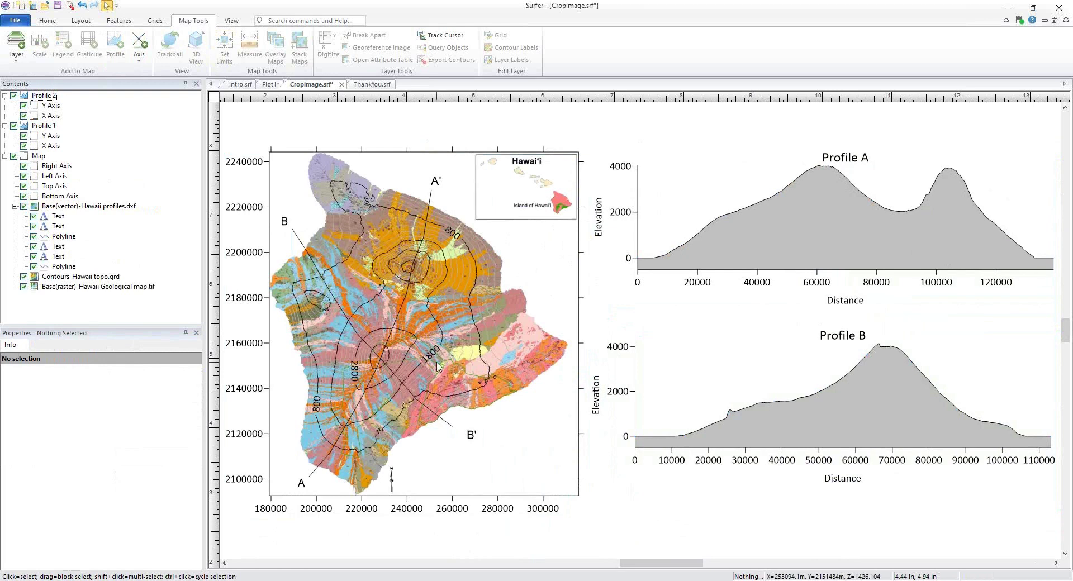
left_click(438, 366)
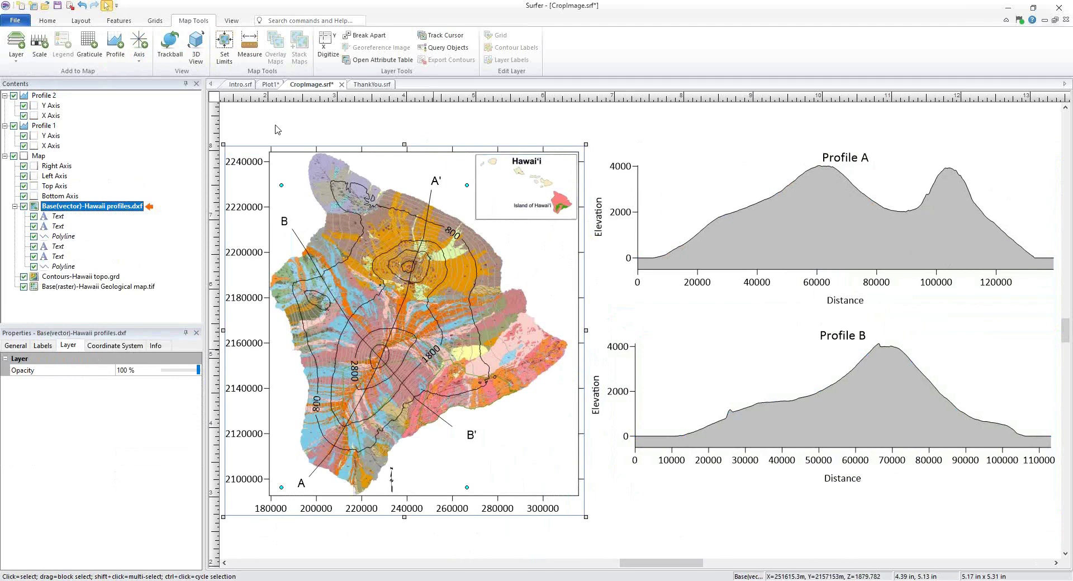
Add a scale bar just under the map and give it the title 'meters'.
left_click(40, 49)
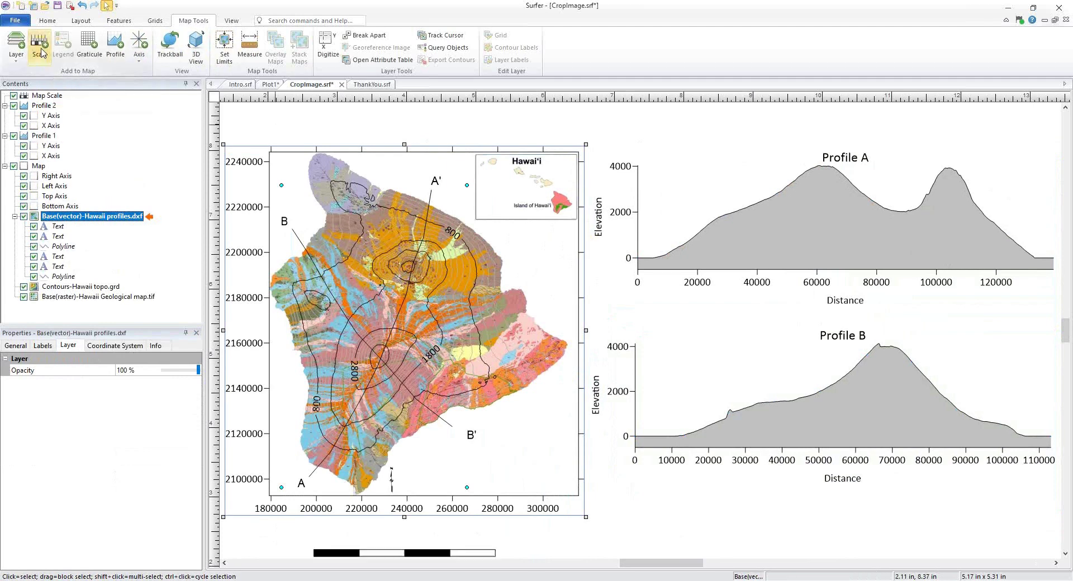
left_click(389, 554)
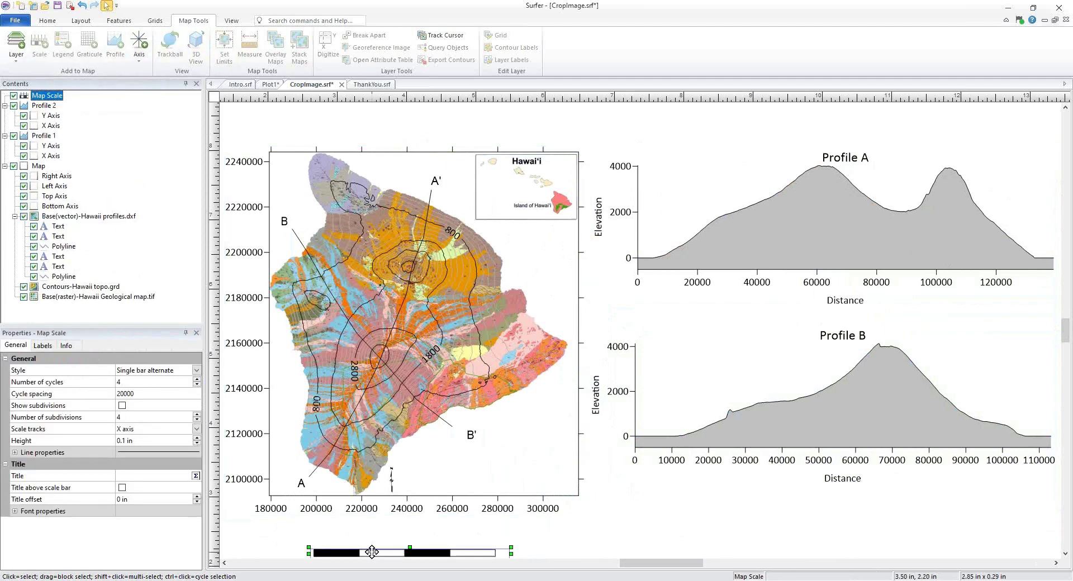
left_click_drag(371, 552, 285, 528)
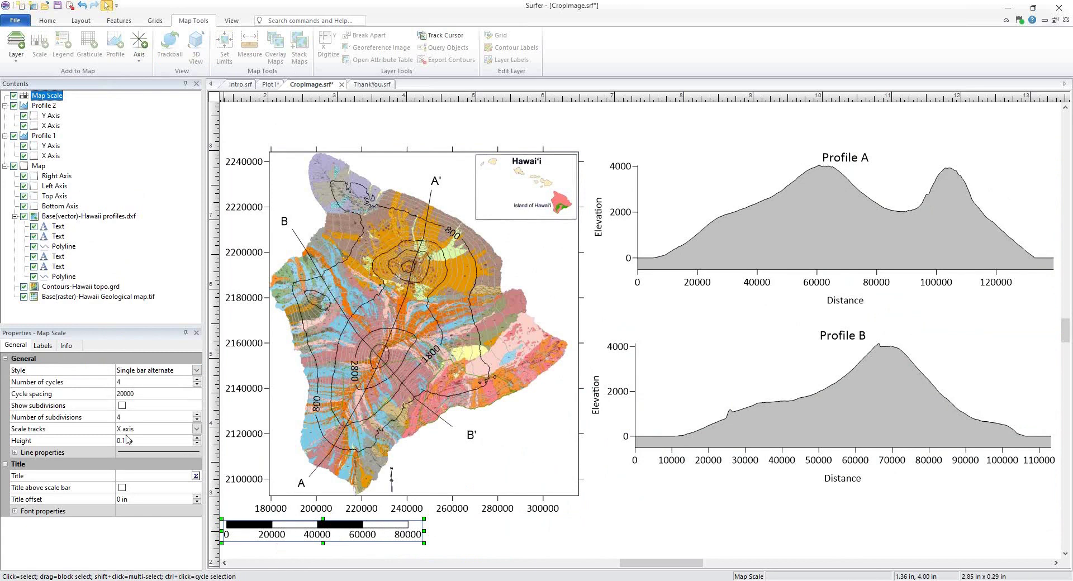
left_click(128, 476)
type("meters")
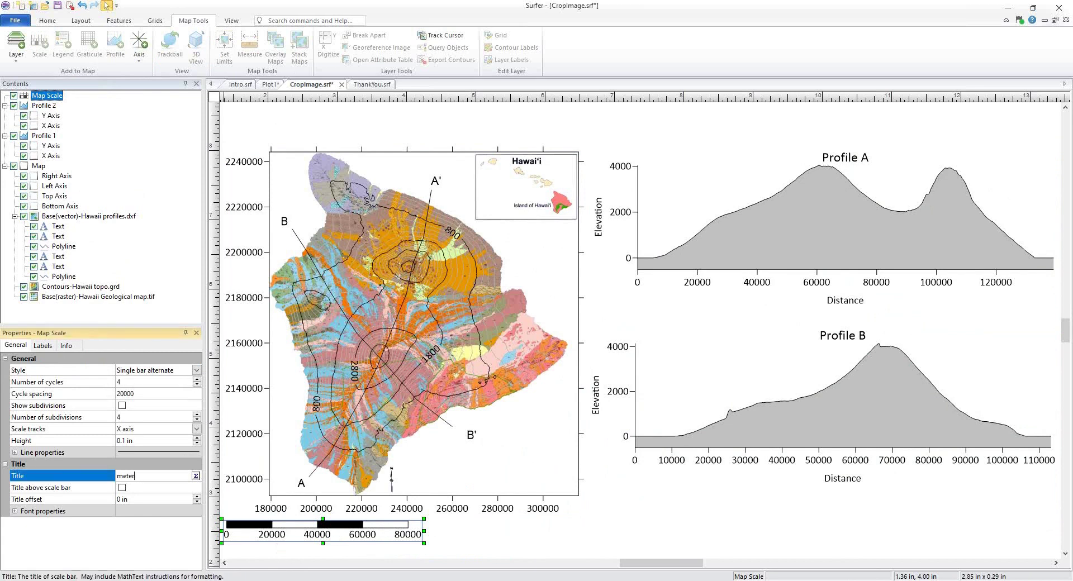
key("Return")
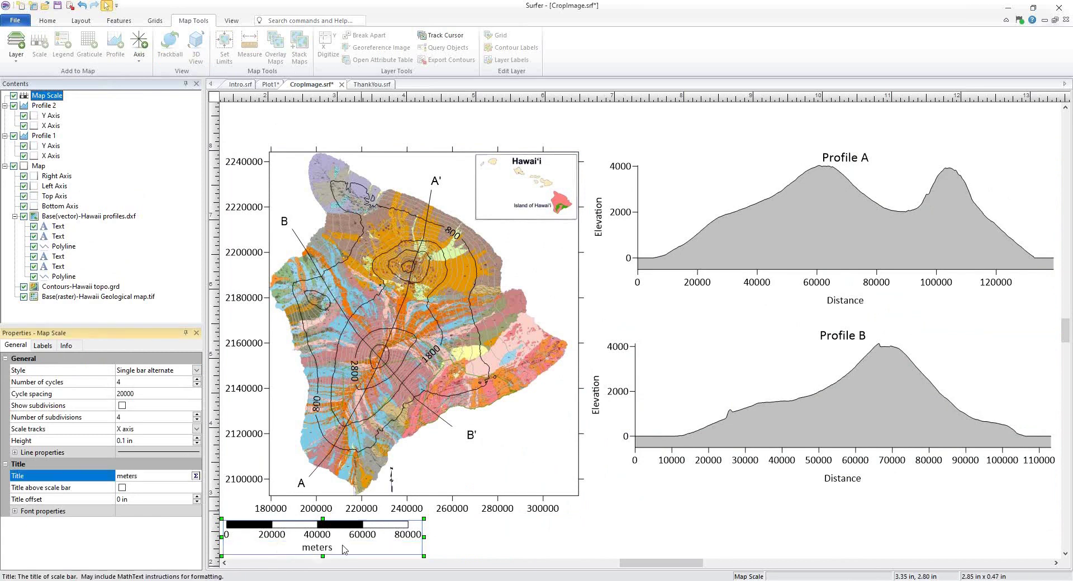
left_click(513, 542)
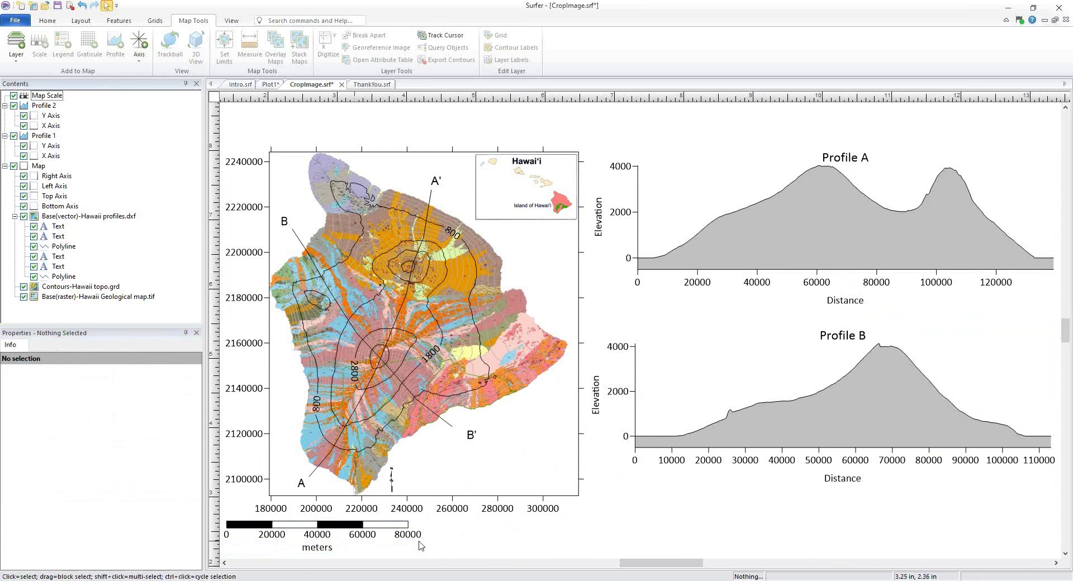
left_click(446, 335)
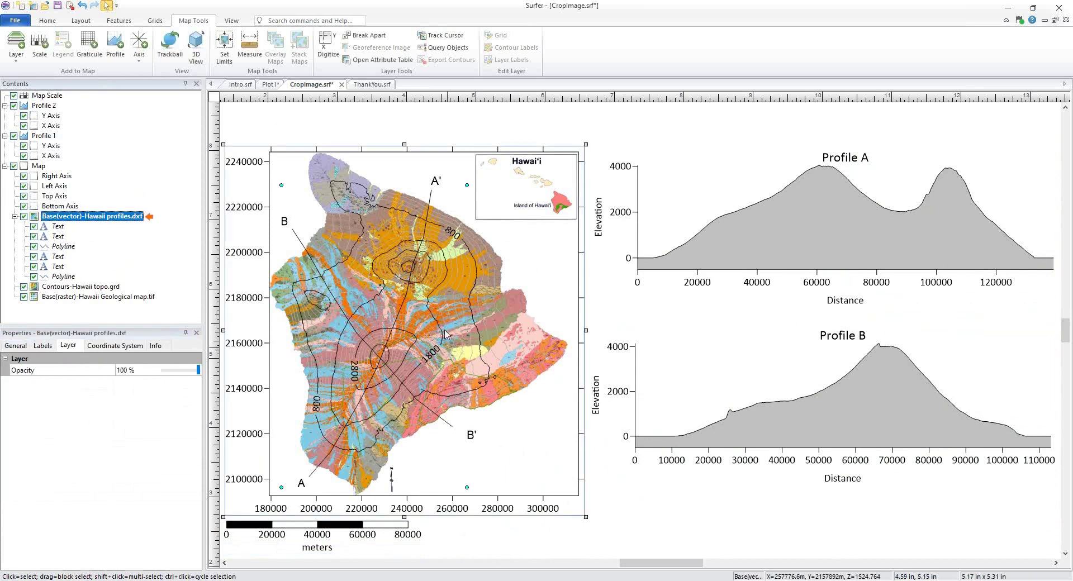
Add a second scale bar and drag it beside the meters scale bar.
left_click(39, 46)
scroll(570, 353, "down", 2)
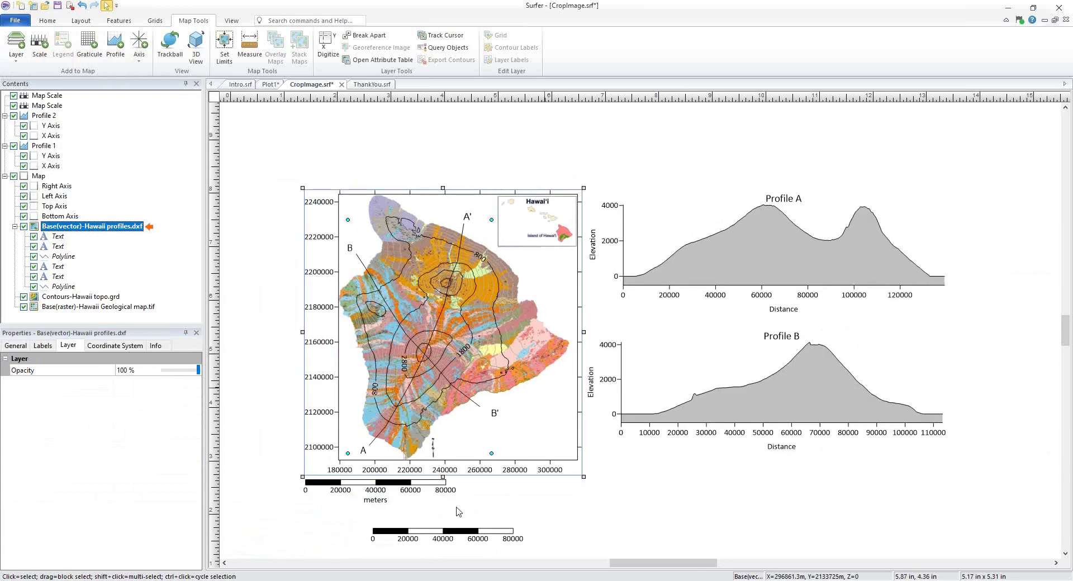
left_click(460, 536)
left_click_drag(459, 536, 541, 488)
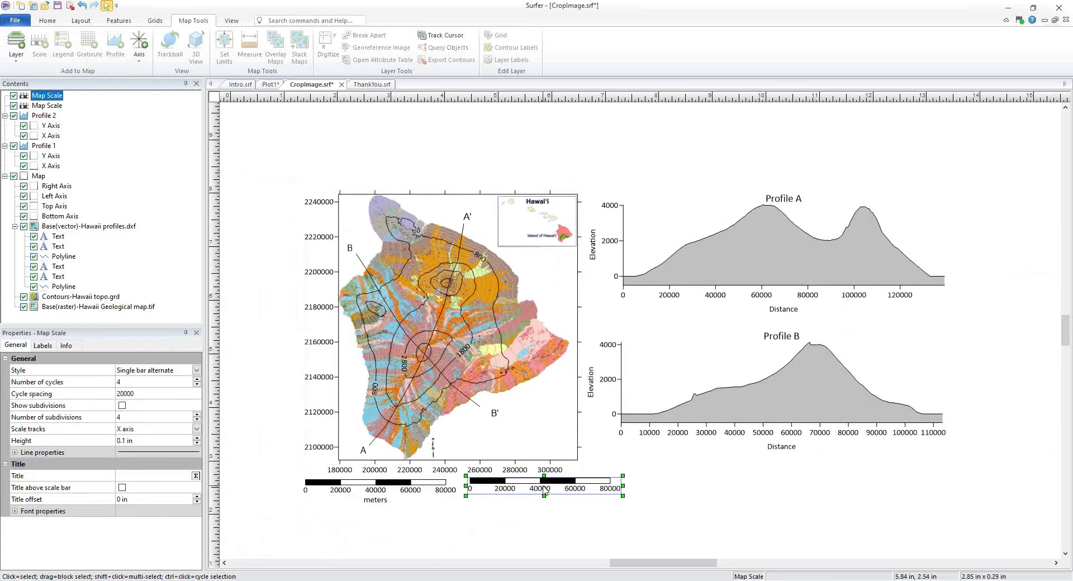
Set the scale bar units to feet with Fixed label format and 0 decimals.
left_click(46, 348)
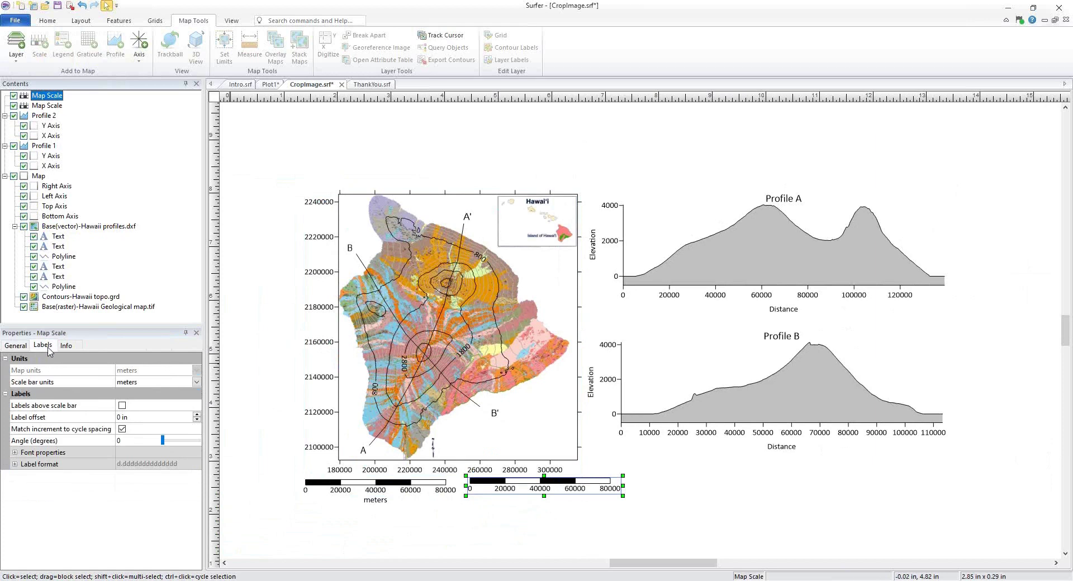
left_click(156, 384)
key("Escape")
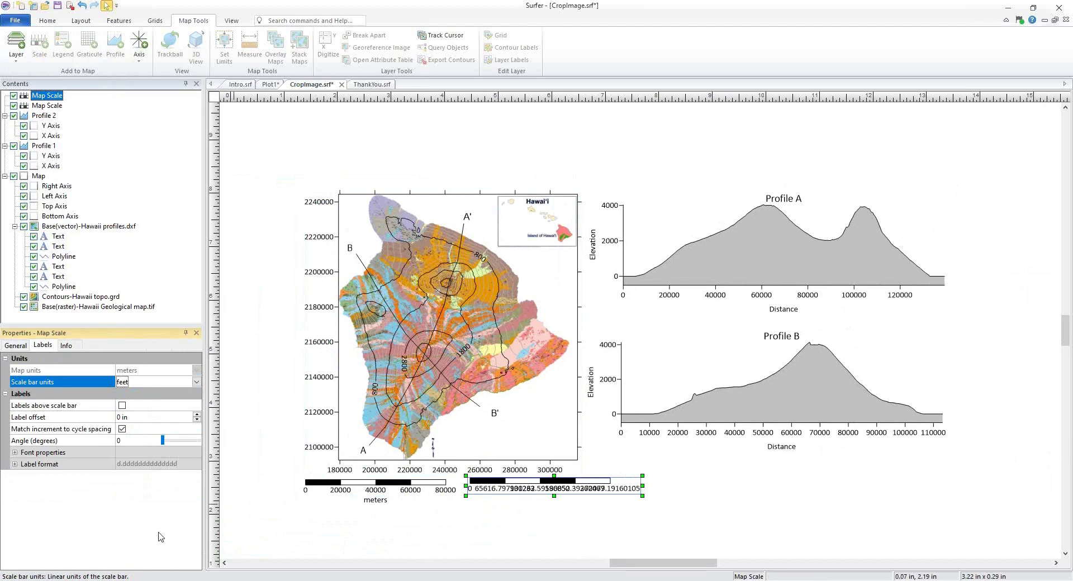
left_click(14, 465)
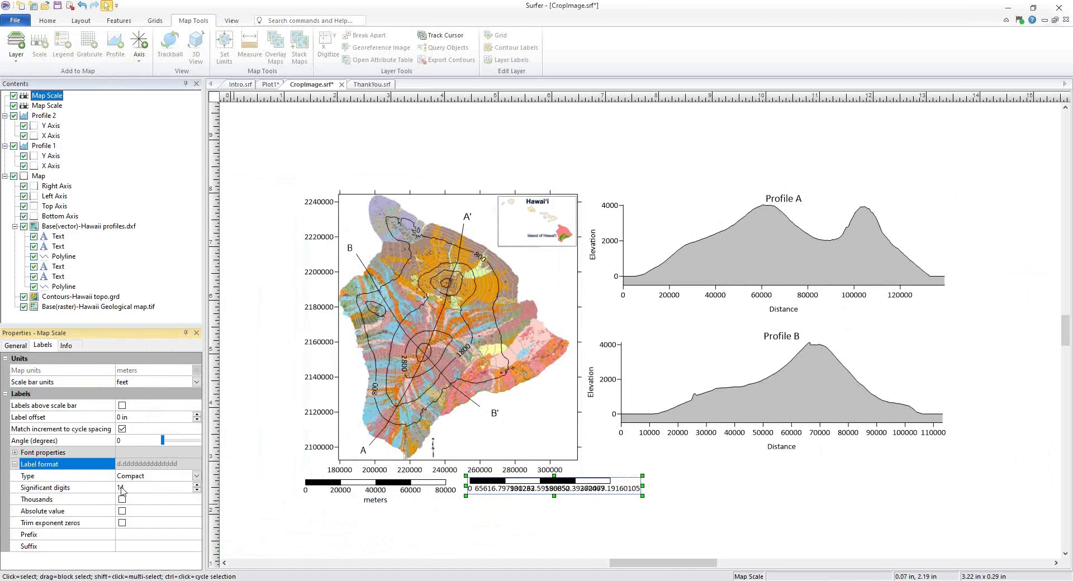
left_click(145, 482)
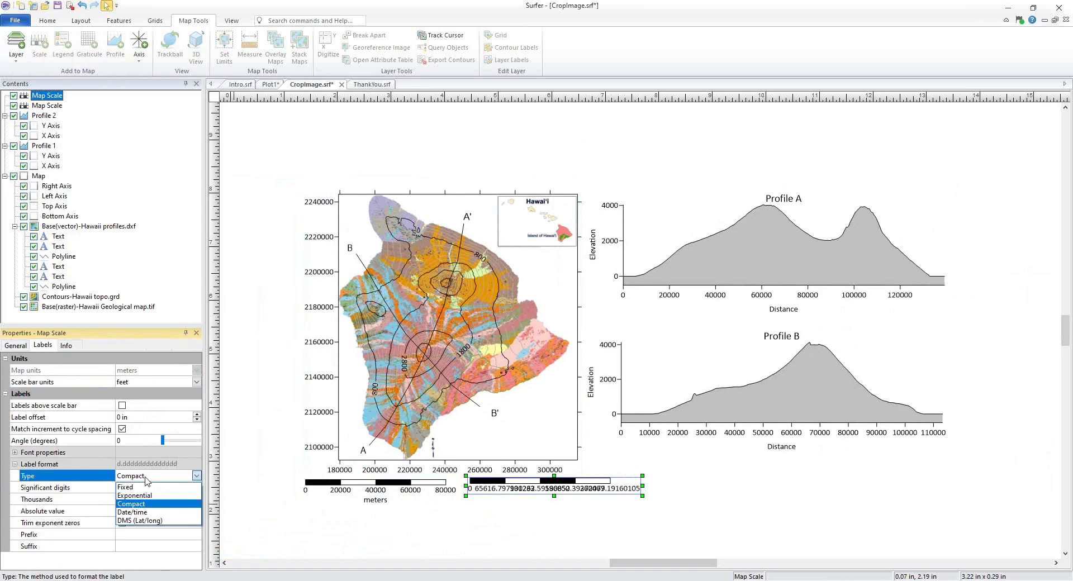
left_click(147, 489)
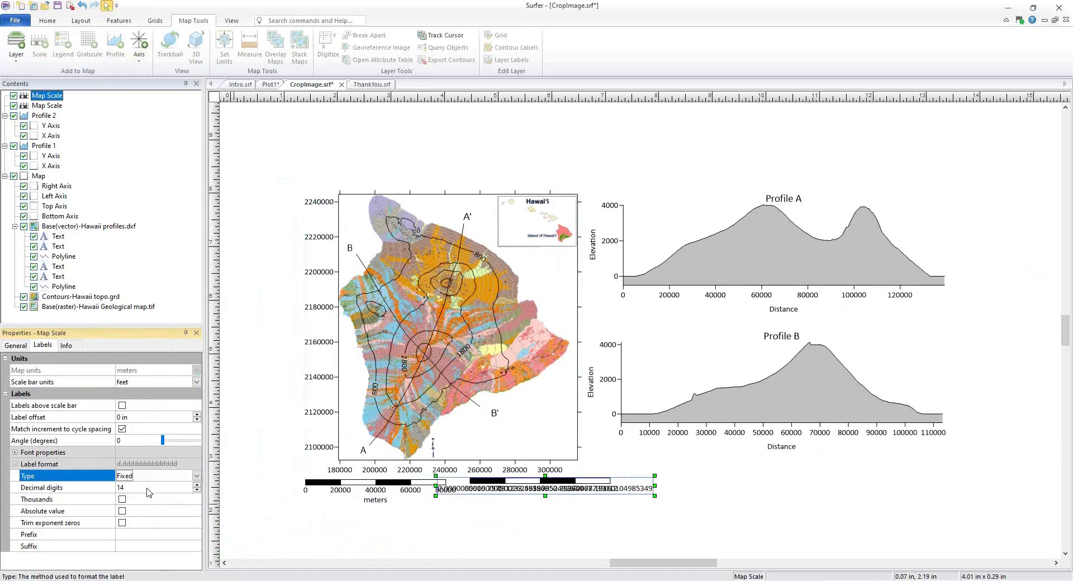
left_click(148, 488)
type("0")
key("Return")
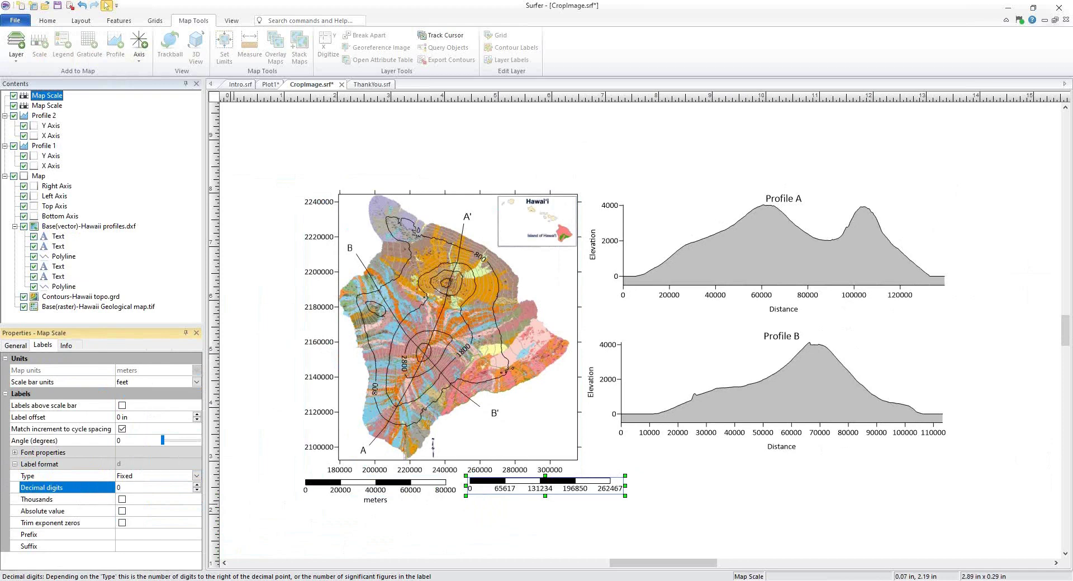
Title the second scale bar 'feet' and fit the whole layout in the window.
left_click(15, 345)
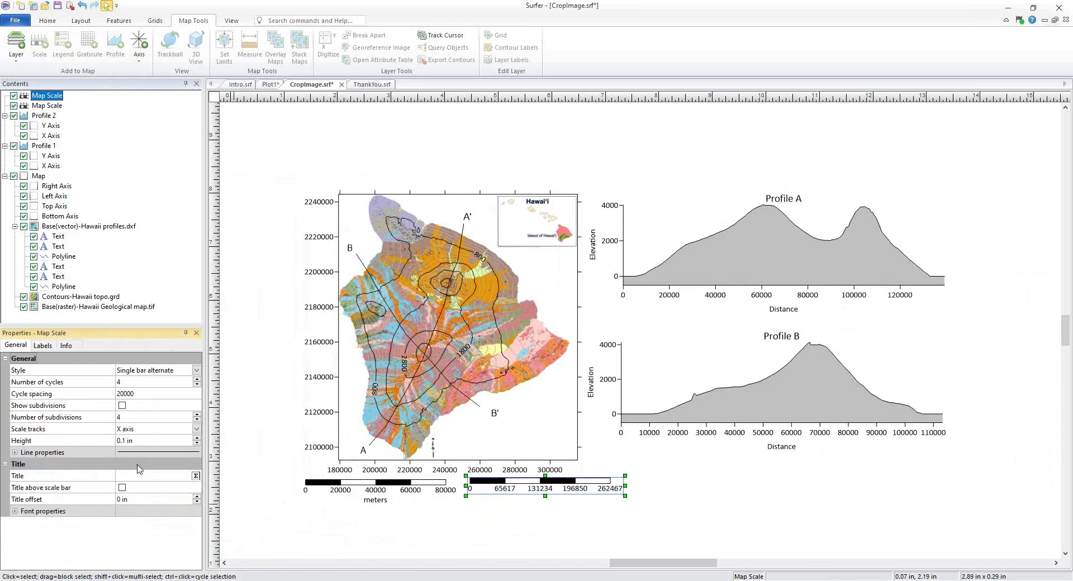
left_click(133, 478)
type("feet")
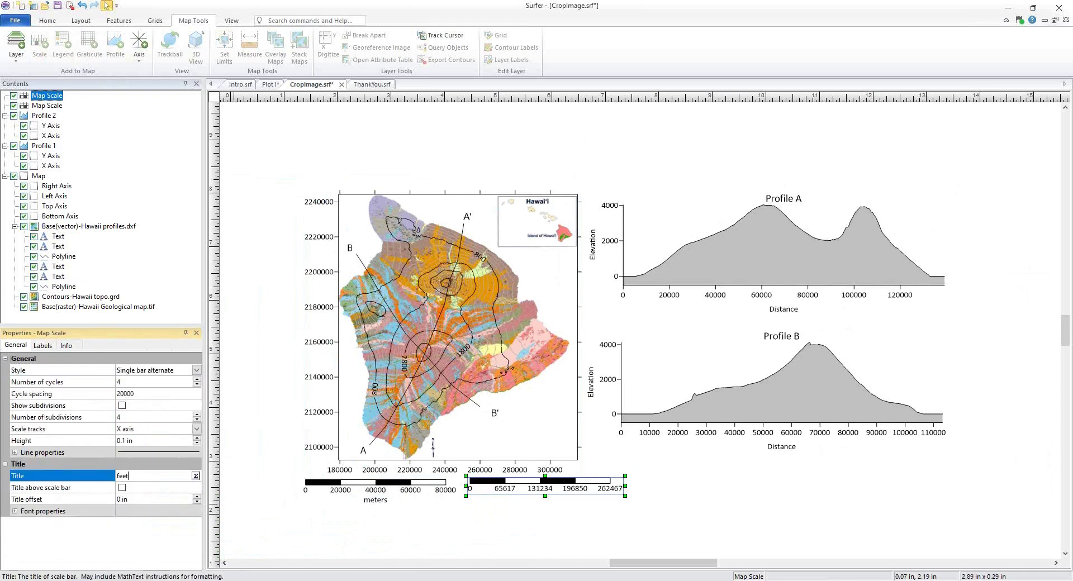
key("Return")
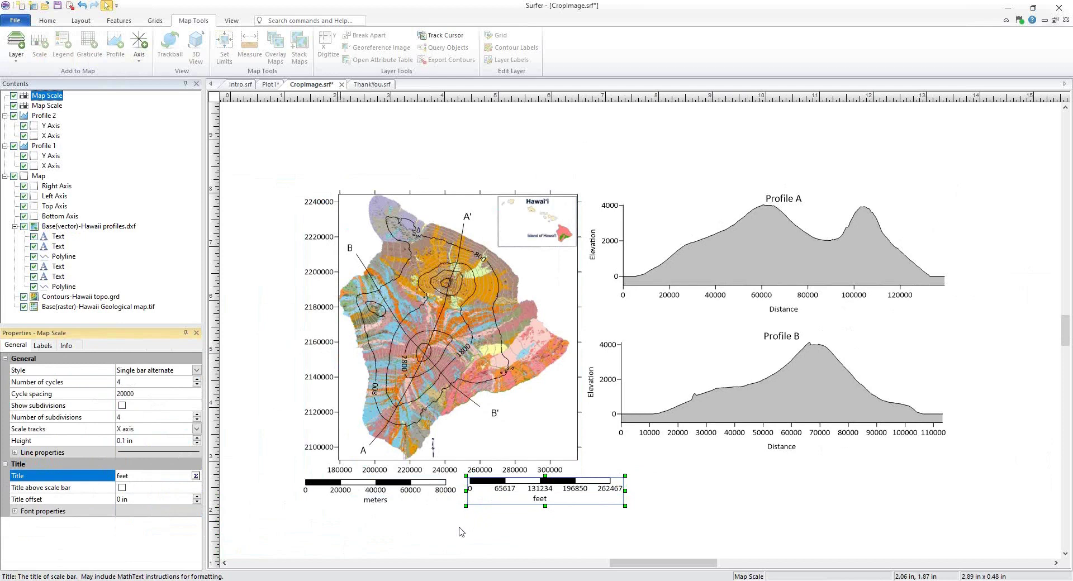
left_click(739, 502)
key("ctrl+d")
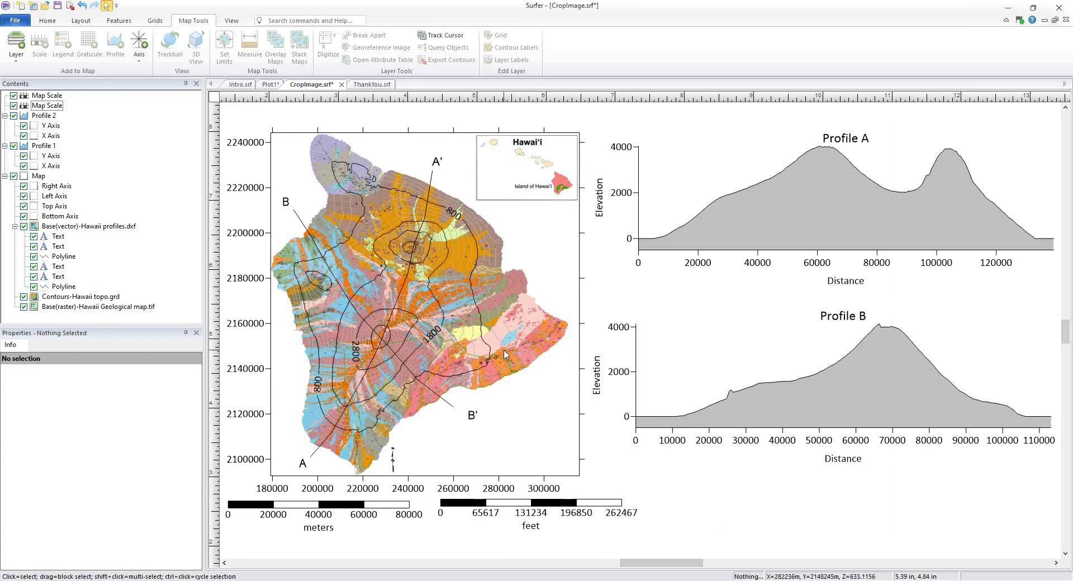
Select the Hawaii geologic map and create a 3D view of it in a new tab.
left_click(39, 177)
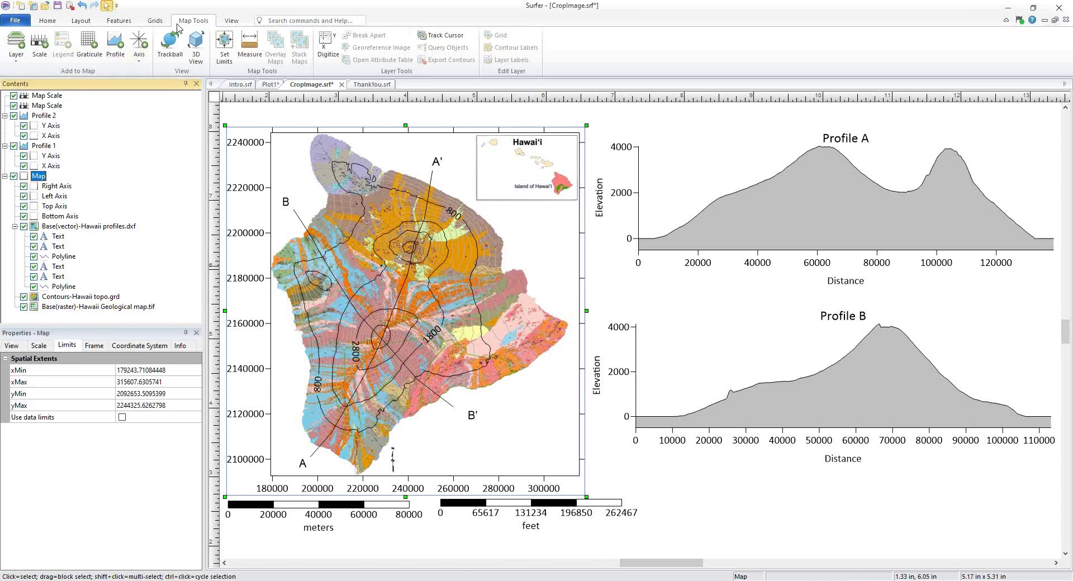
left_click(197, 49)
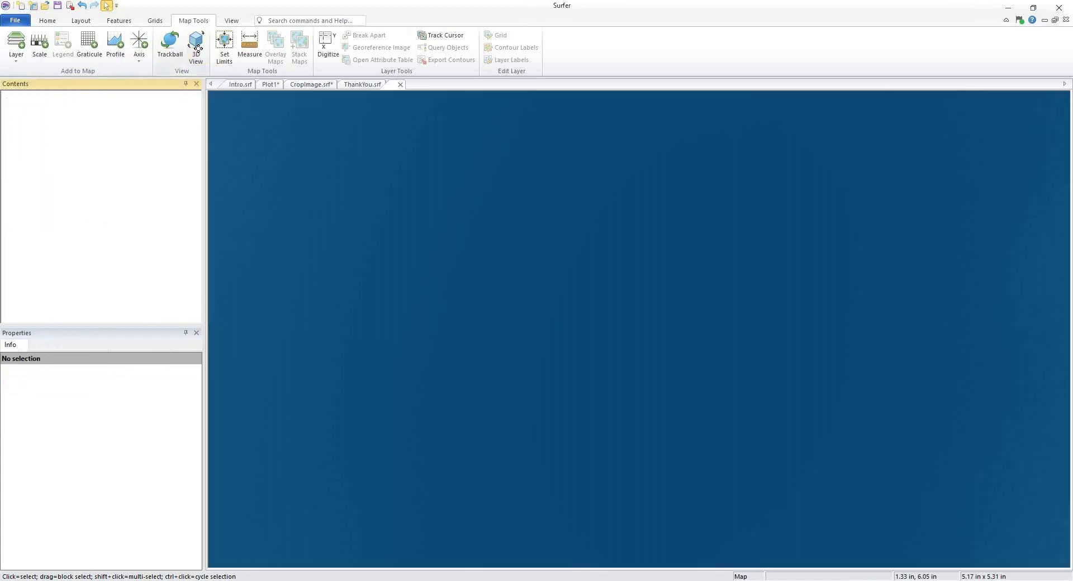
left_click(199, 51)
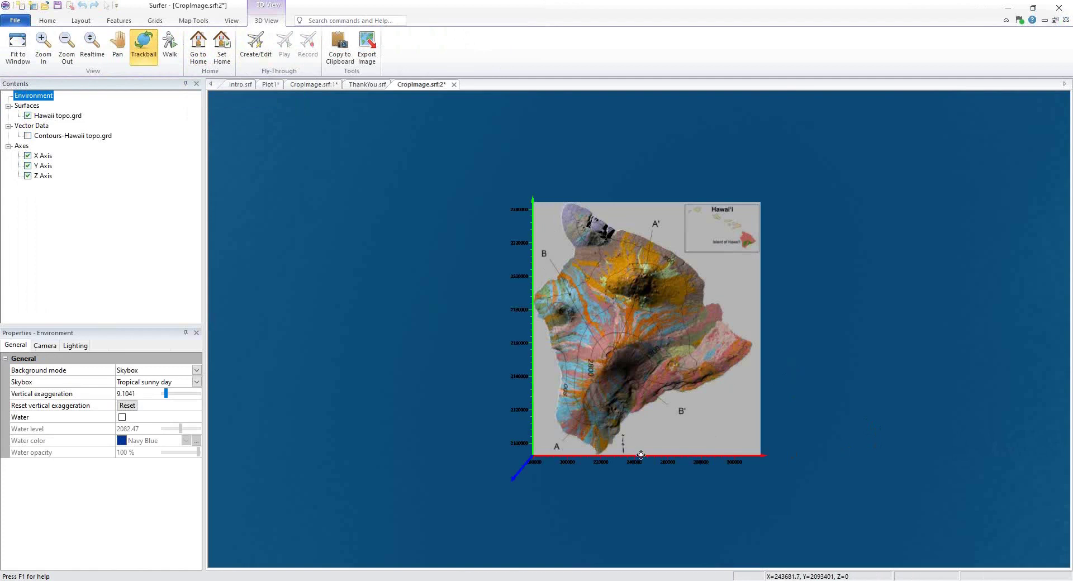
Tilt the 3D surface into perspective, then reset vertical exaggeration to its 9.1041 default.
left_click_drag(633, 407, 646, 346)
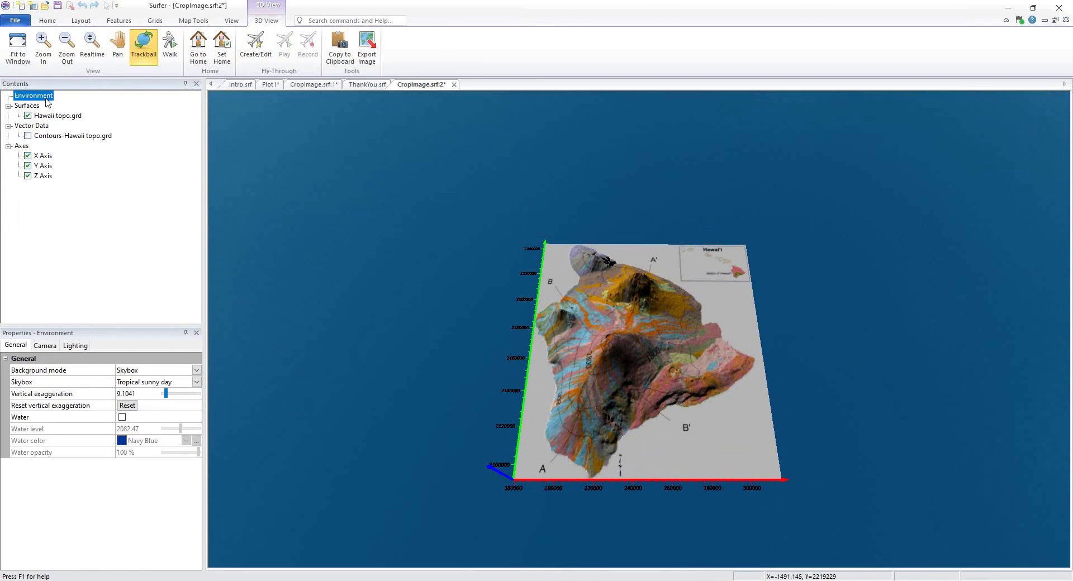
left_click(20, 345)
left_click(167, 394)
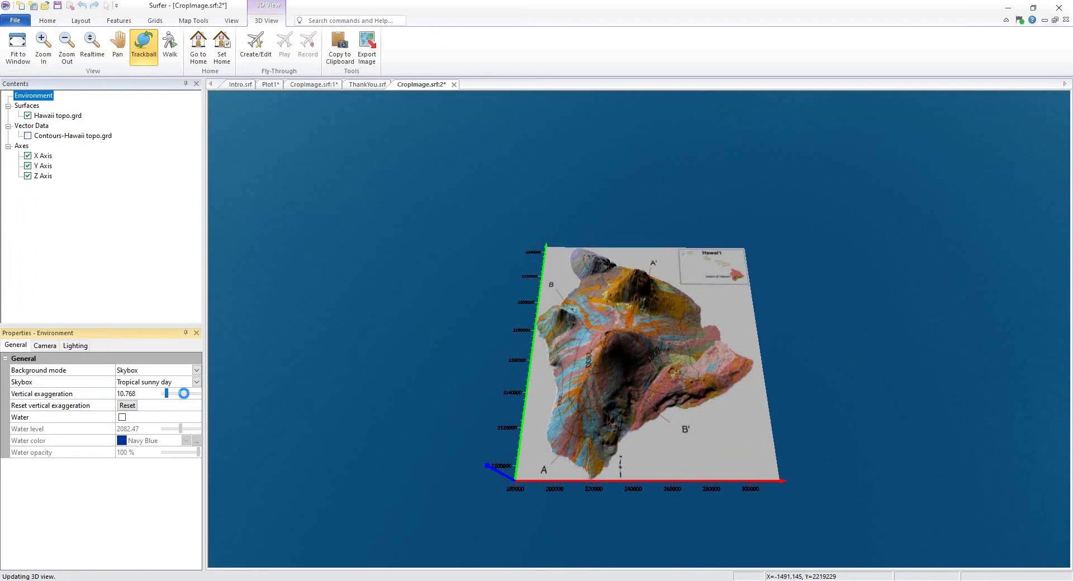
left_click(184, 394)
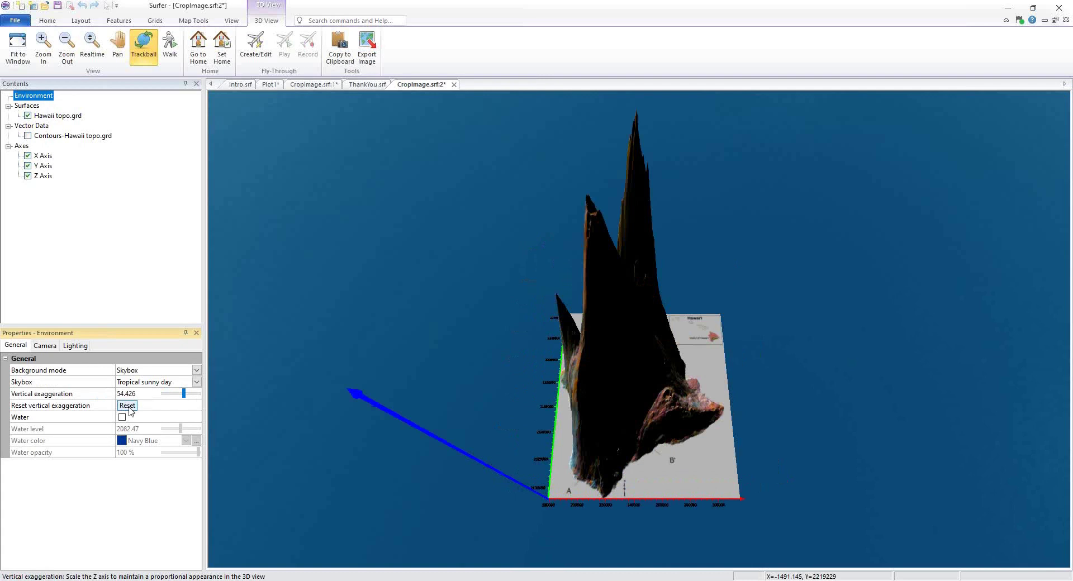
left_click(128, 406)
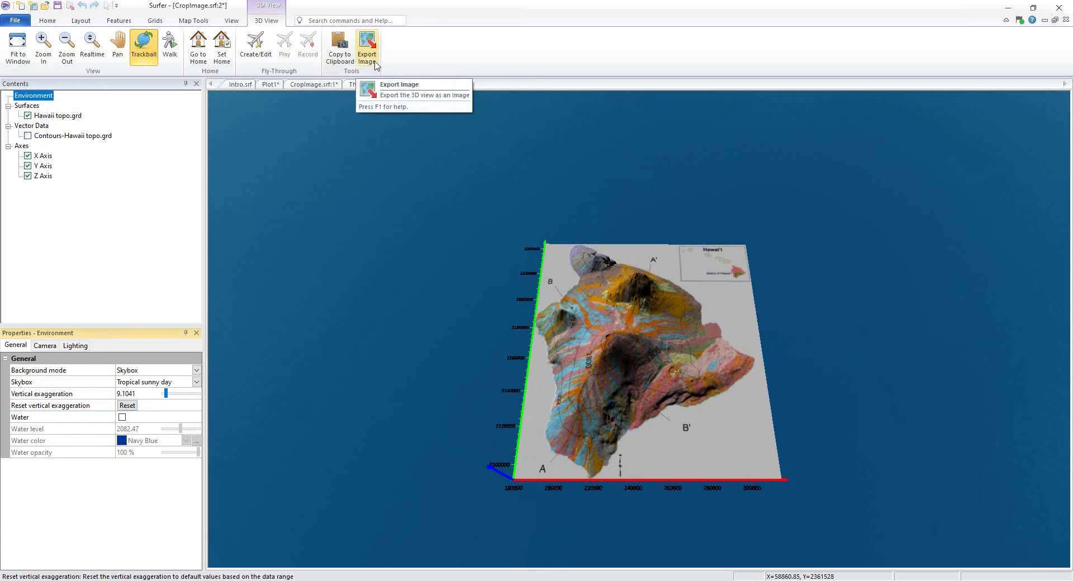
Set the lighting vertical angle to 100 degrees.
left_click(75, 346)
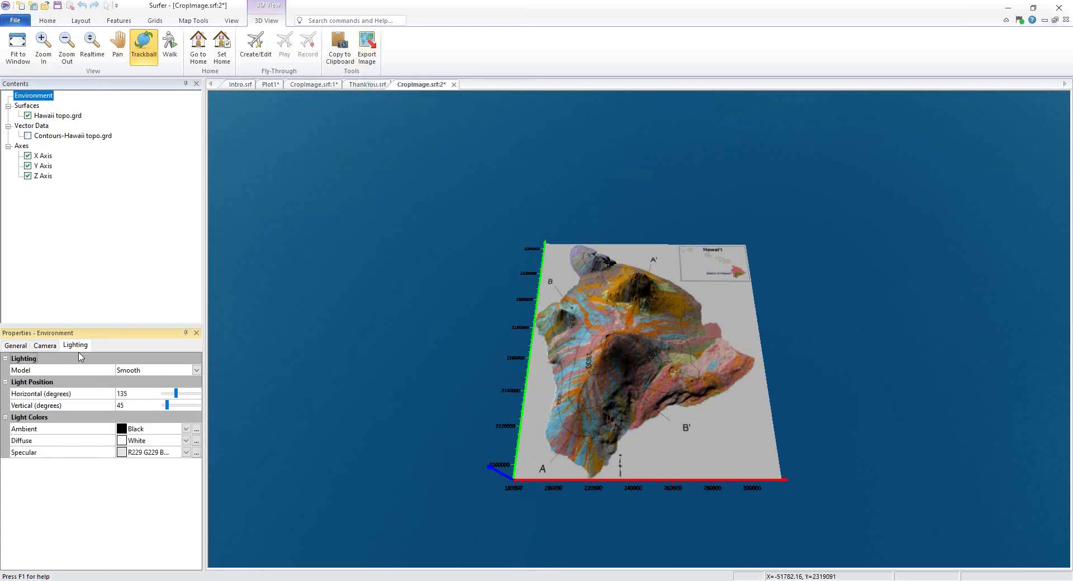
left_click(156, 409)
type("100")
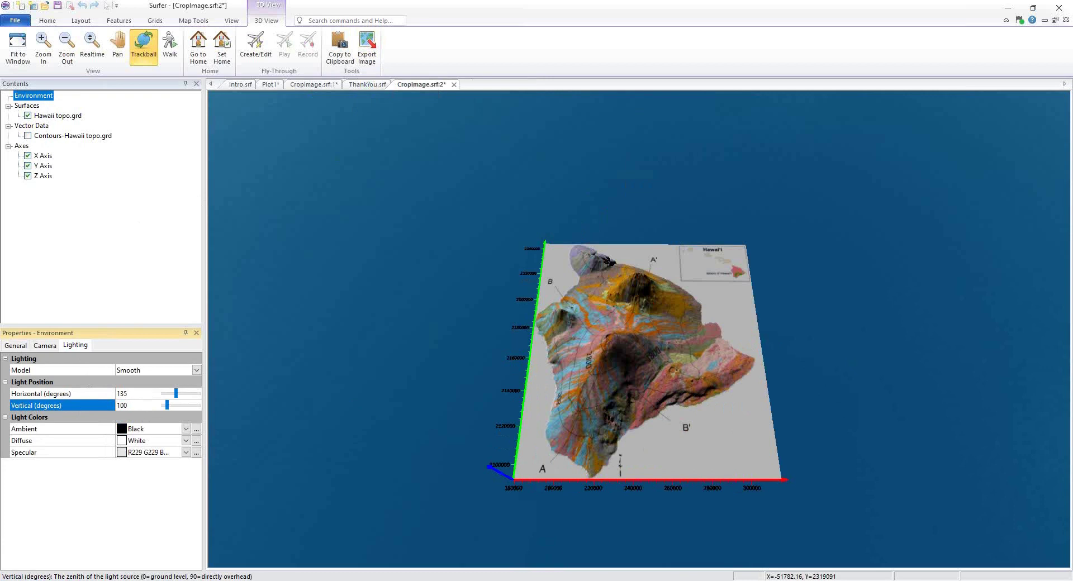
key("Return")
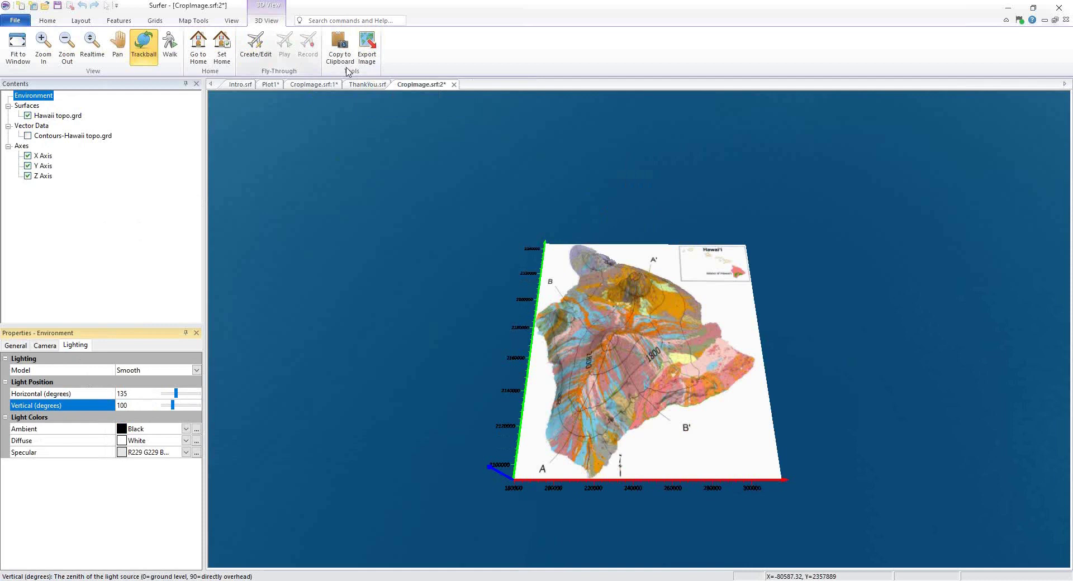
Export the 3D view as Map.tif in TIF format, accepting the default export options.
left_click(362, 54)
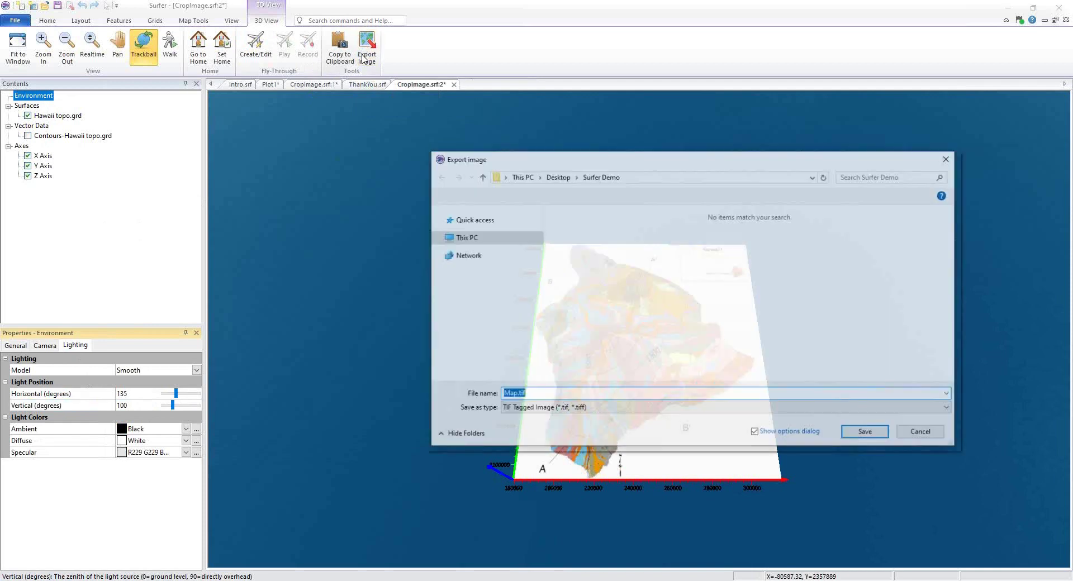
left_click(619, 410)
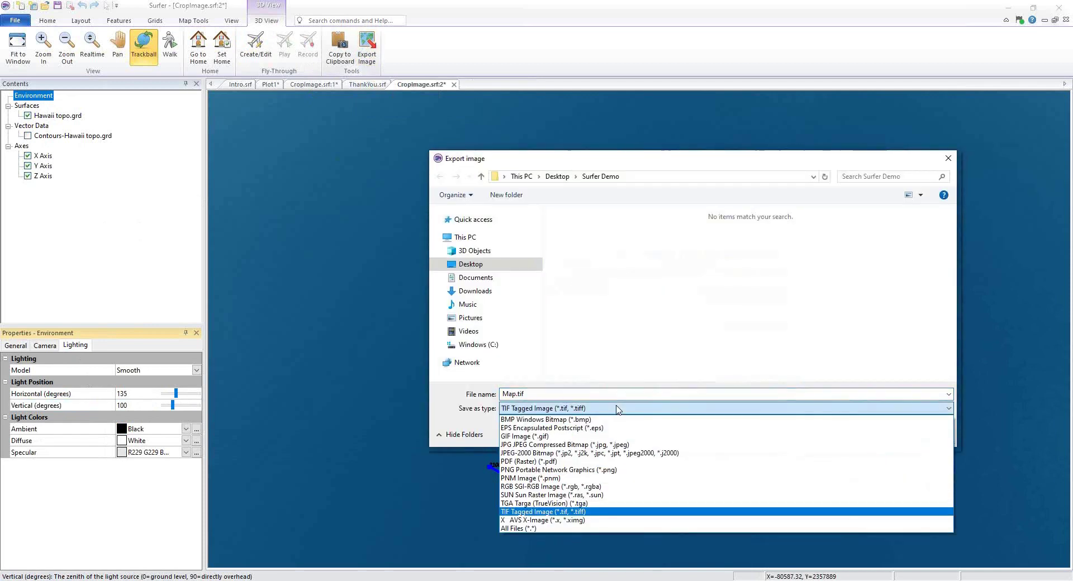
left_click(683, 511)
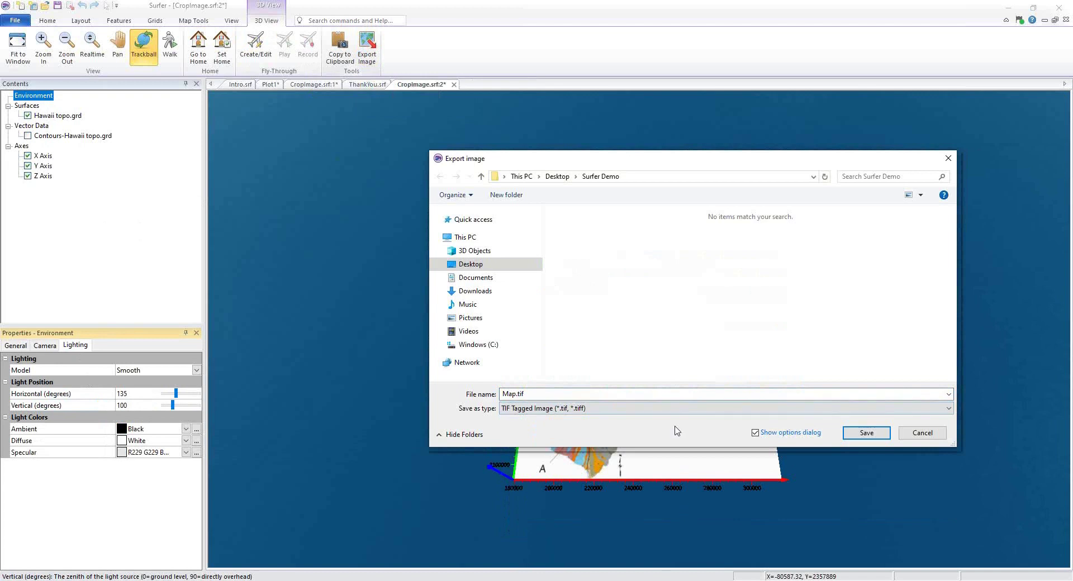
left_click(865, 435)
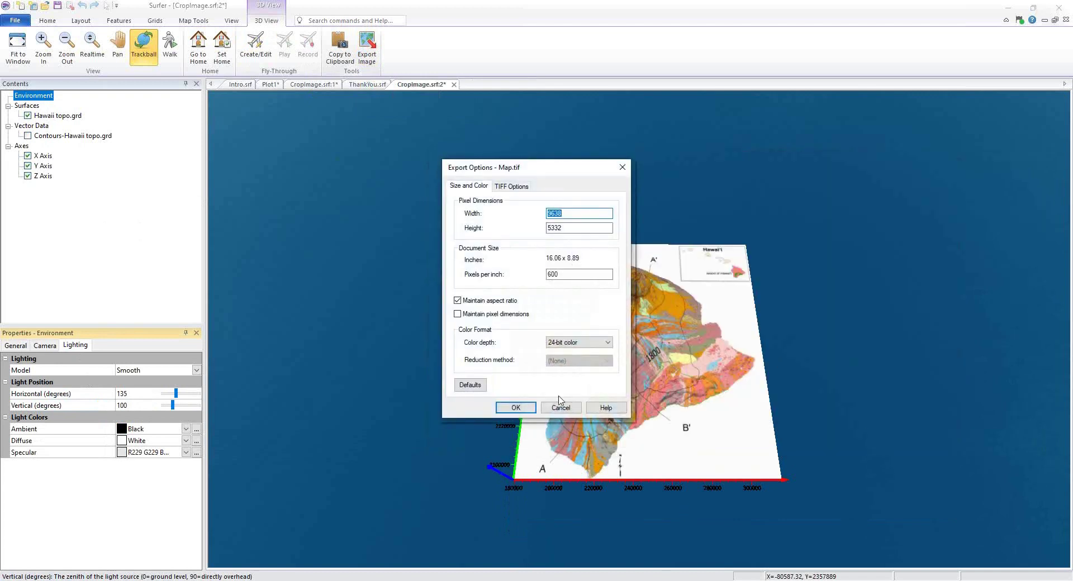
left_click(522, 409)
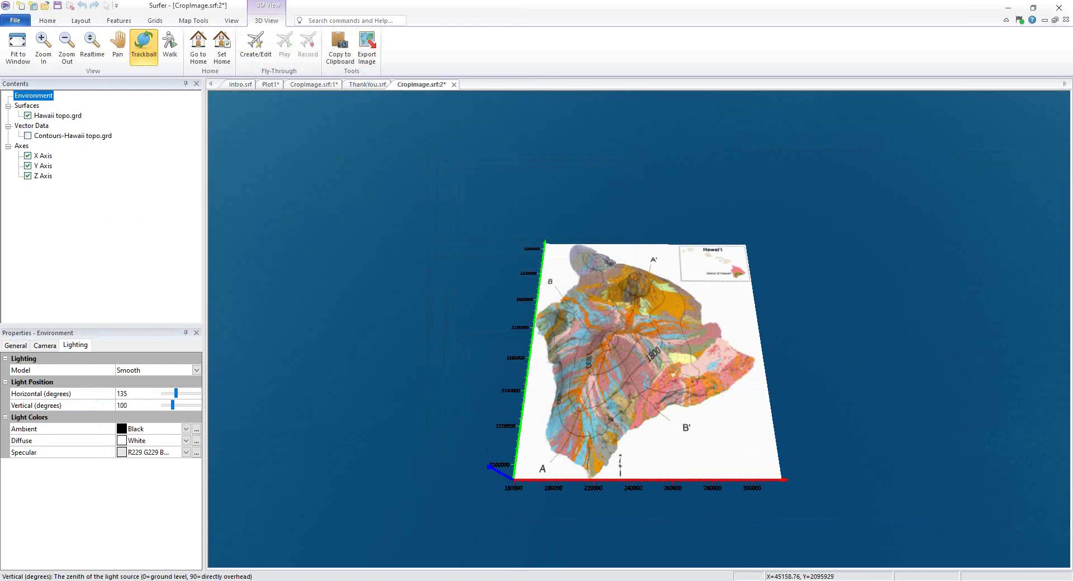
key("alt+Tab")
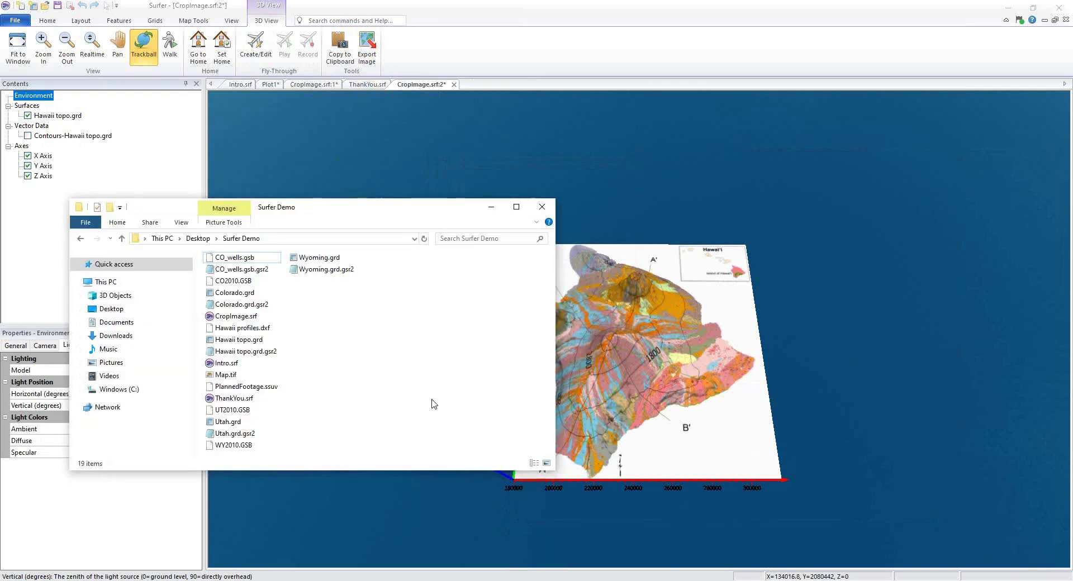
double_click(246, 376)
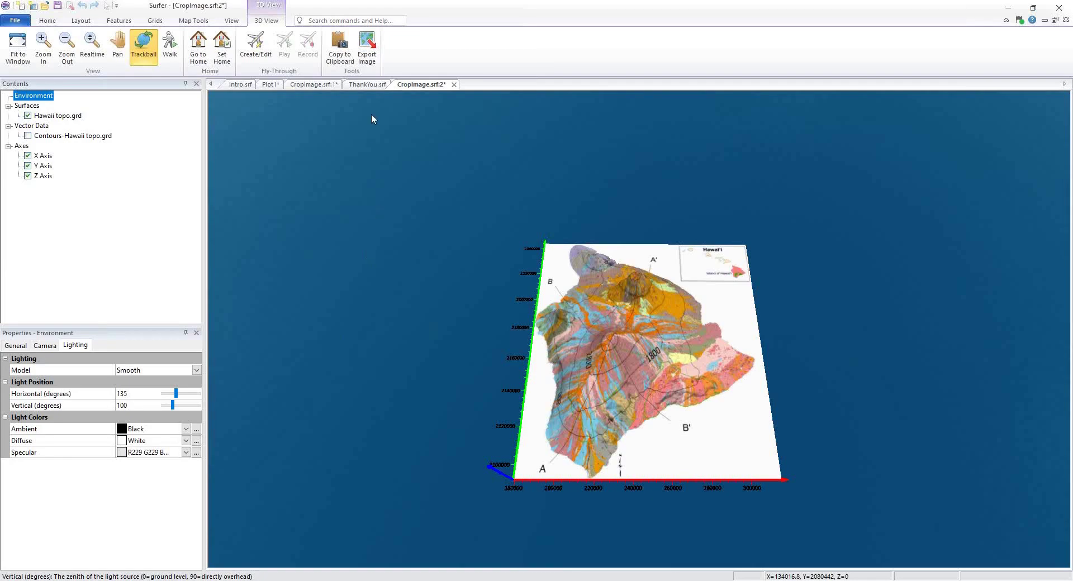
Switch to the ThankYou.srf closing slide with the support contact details.
left_click(369, 85)
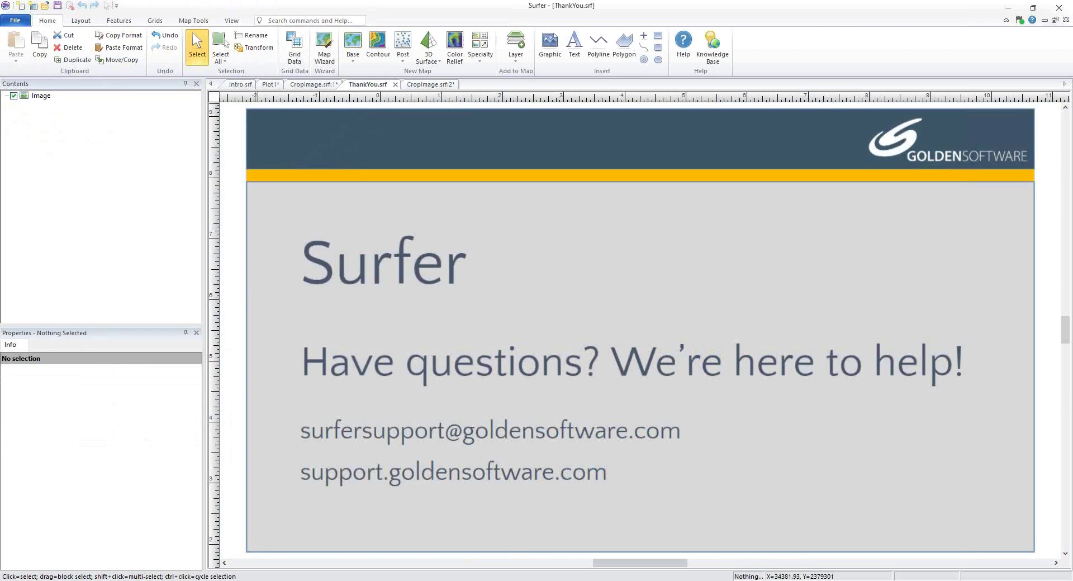